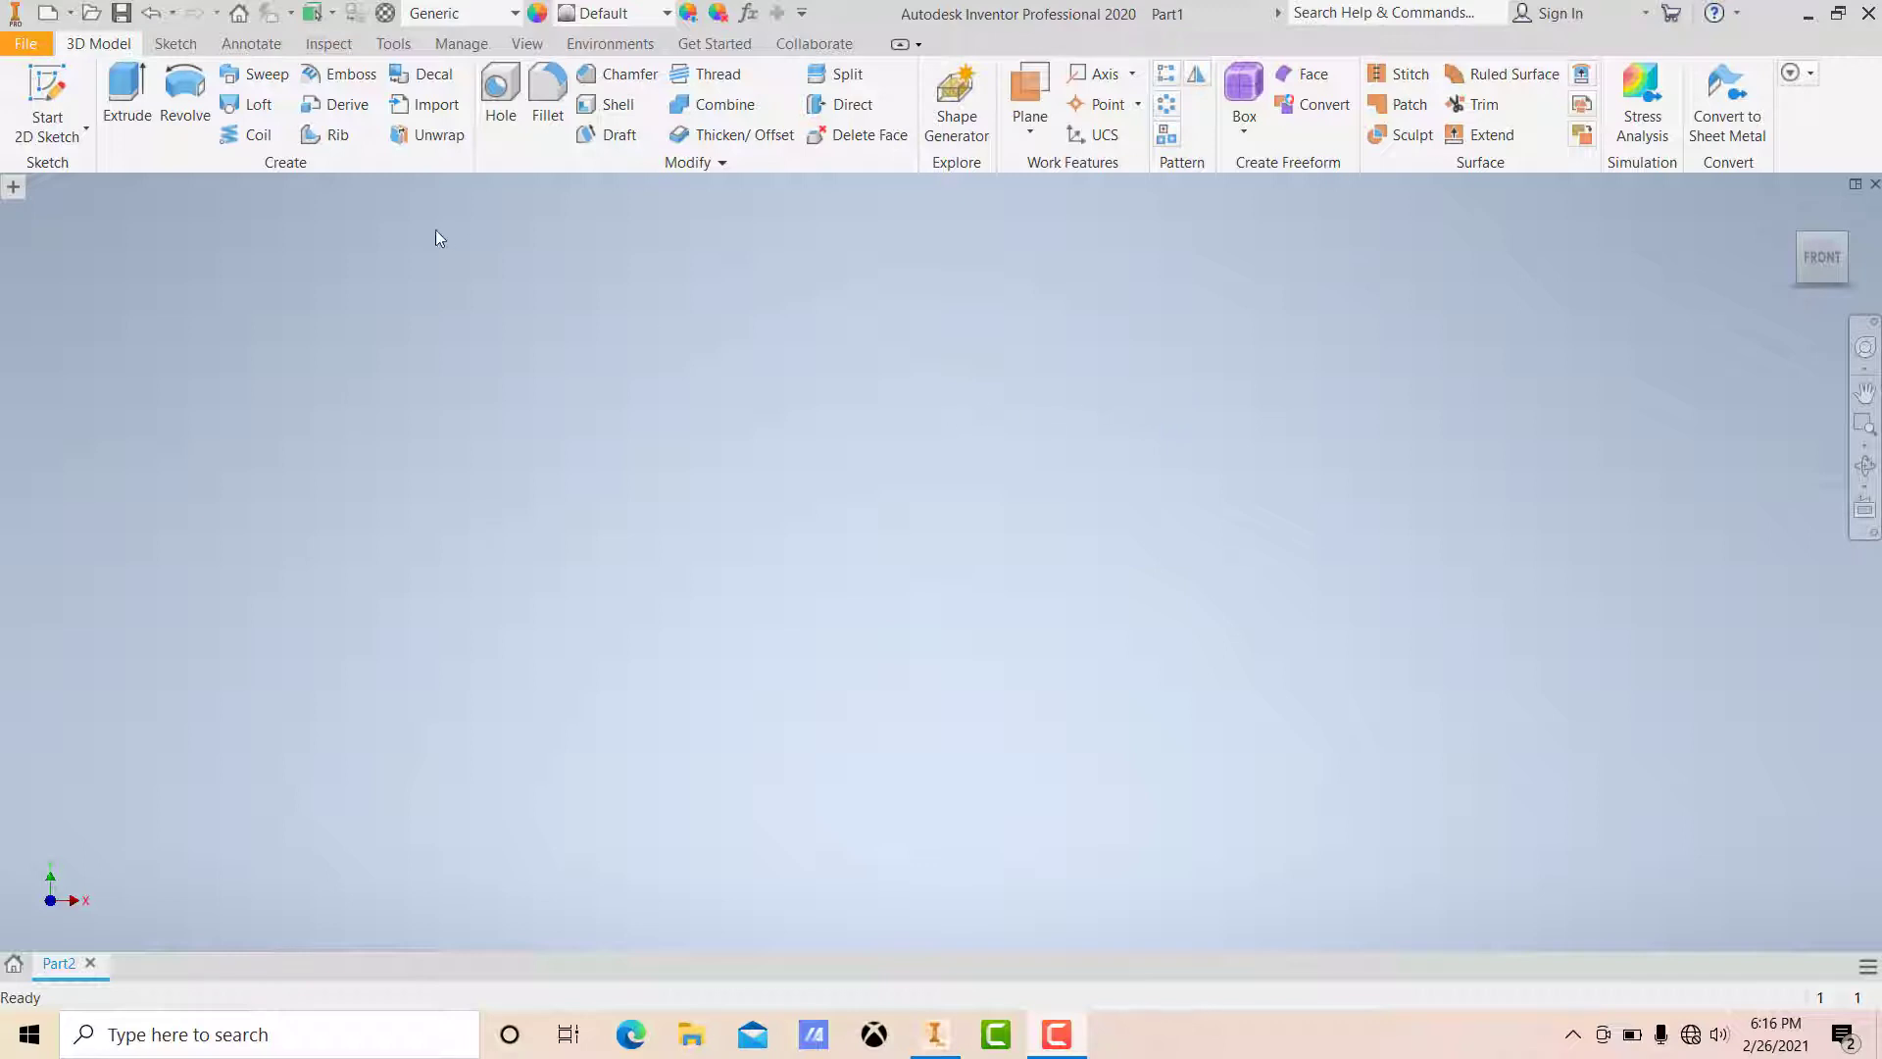
# Step: Show the Model Browser panel
pyautogui.click(14, 188)
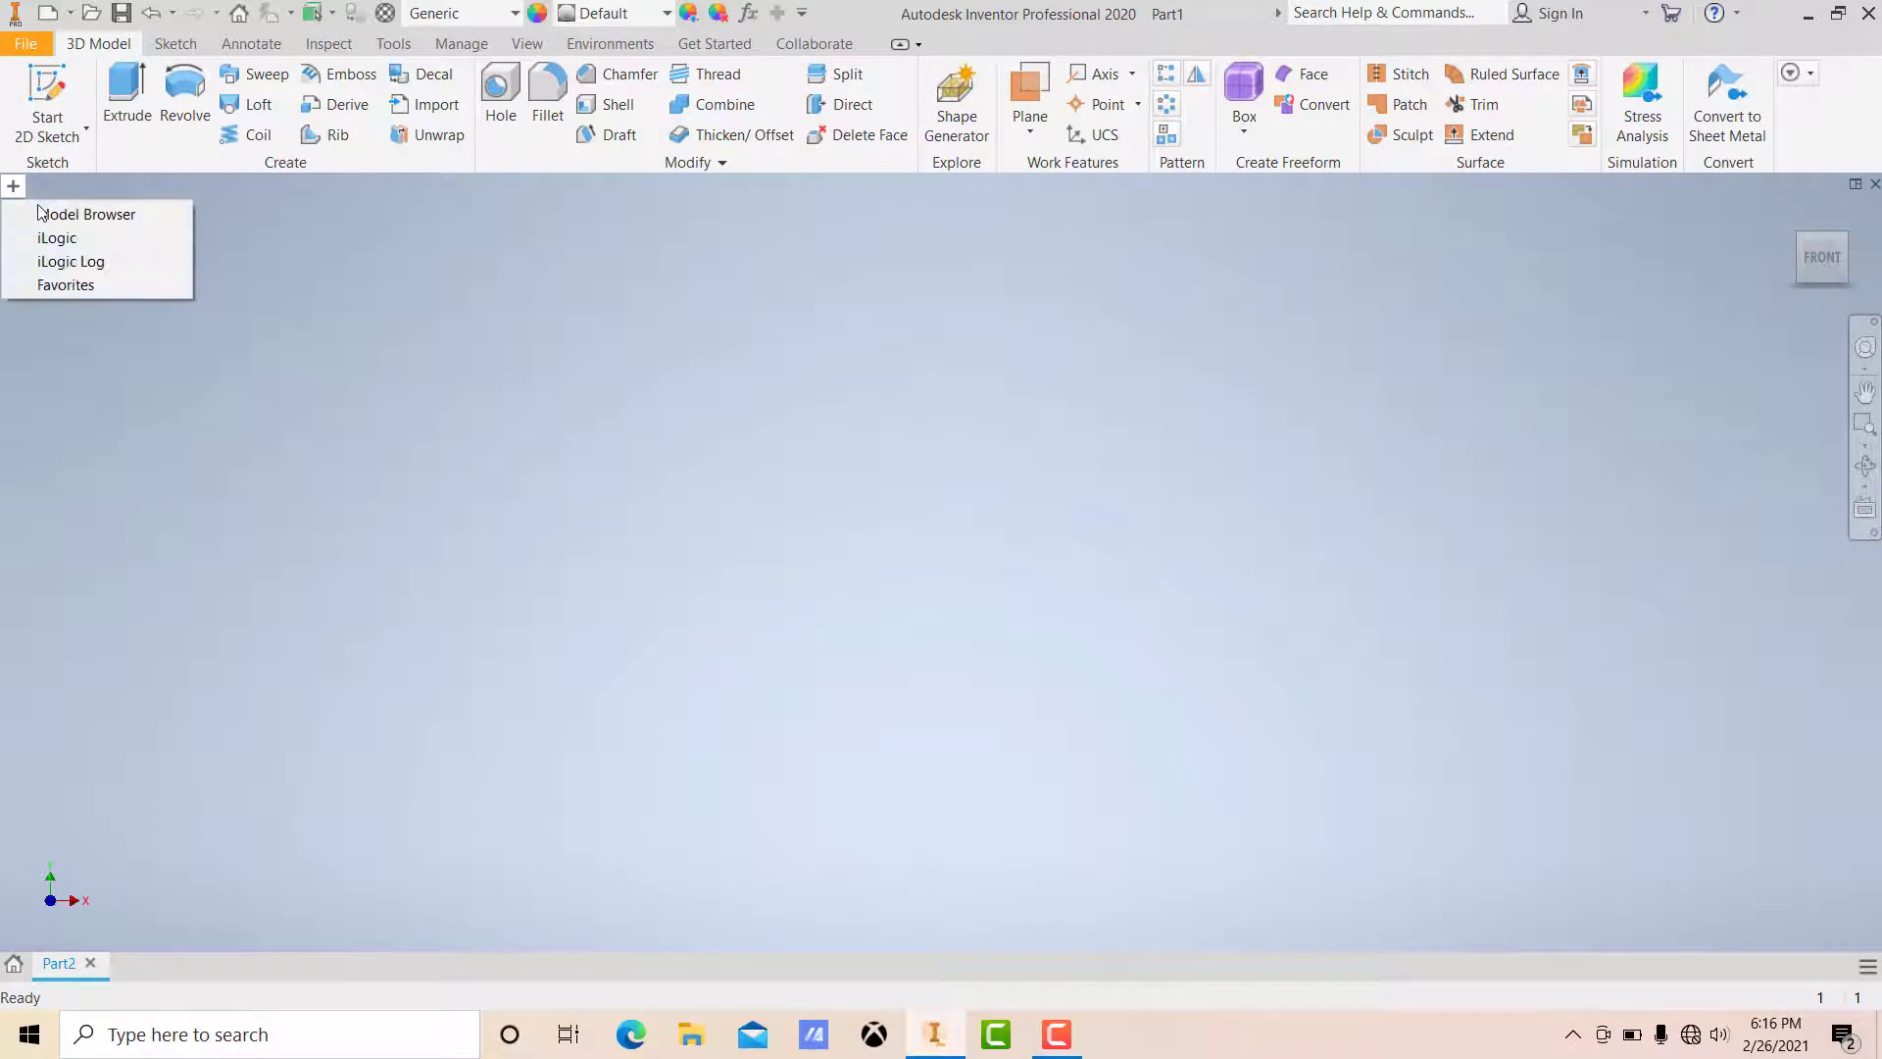
pyautogui.click(56, 214)
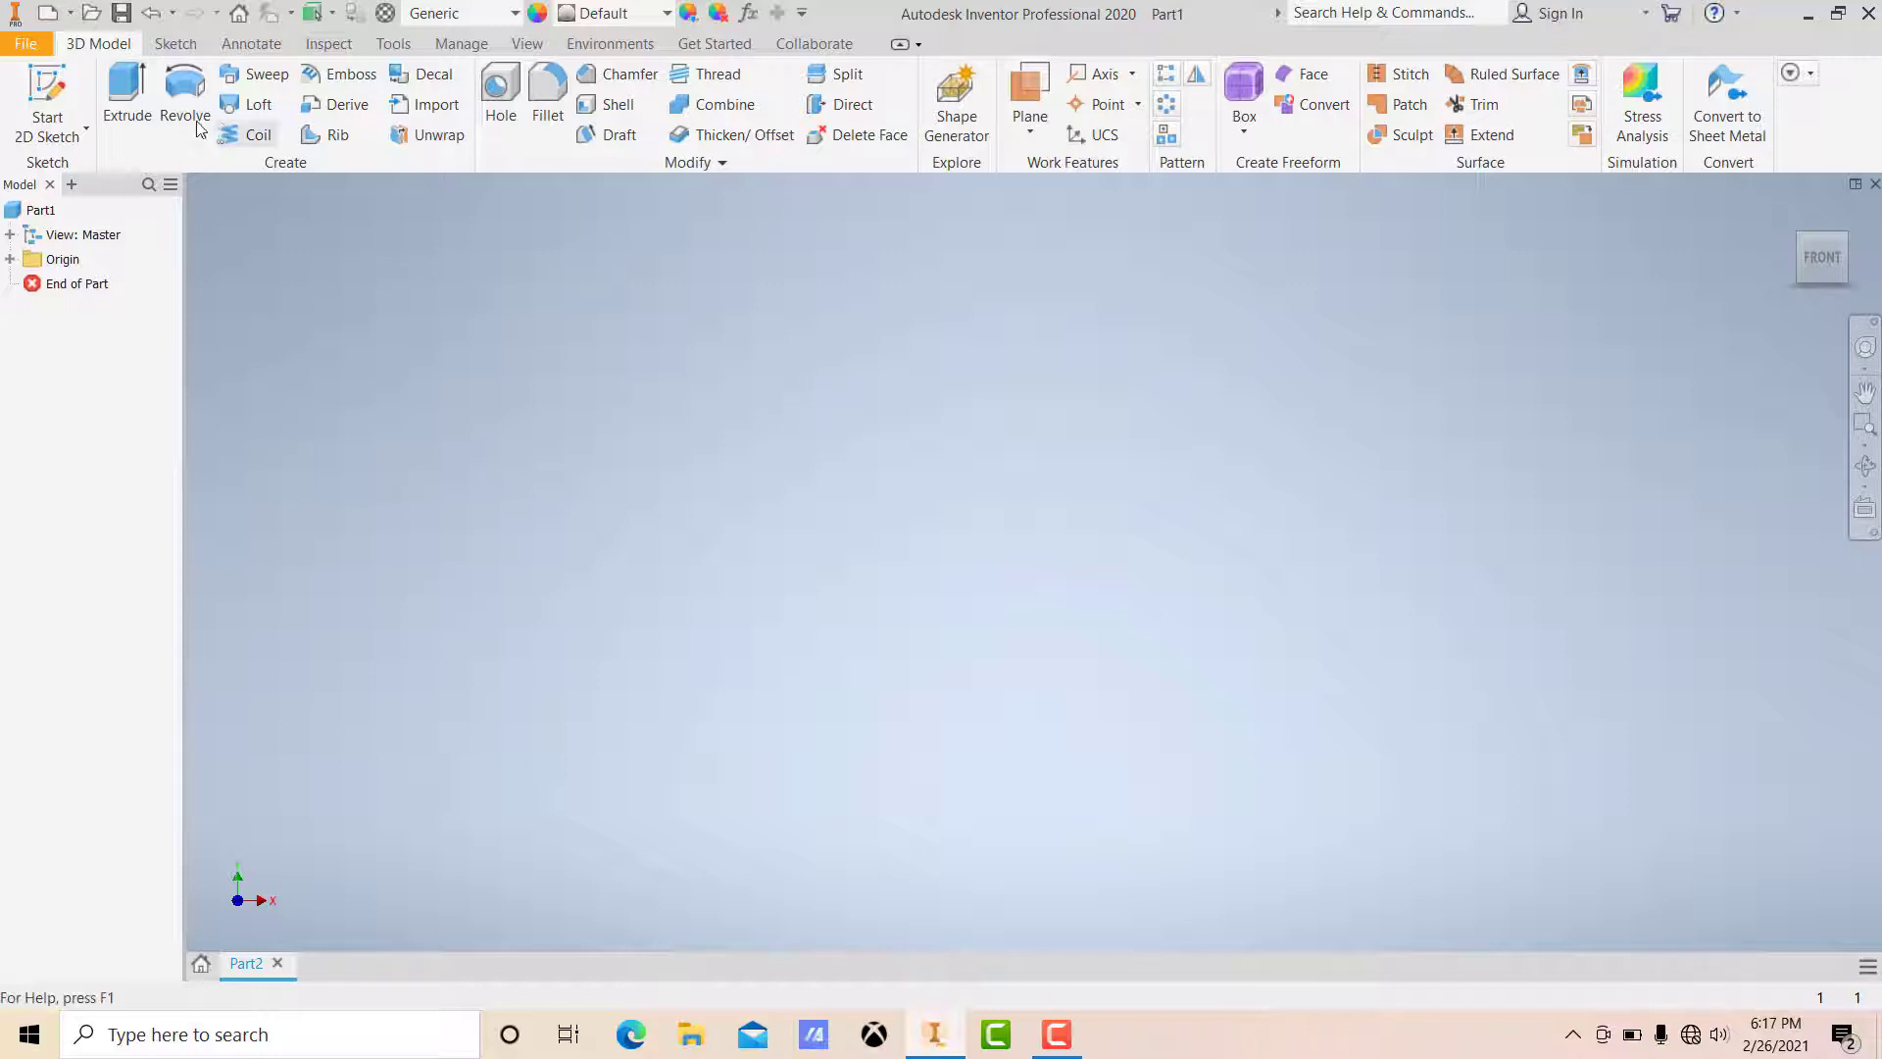
# Step: Start a 2D sketch on the horizontal origin plane
pyautogui.click(47, 98)
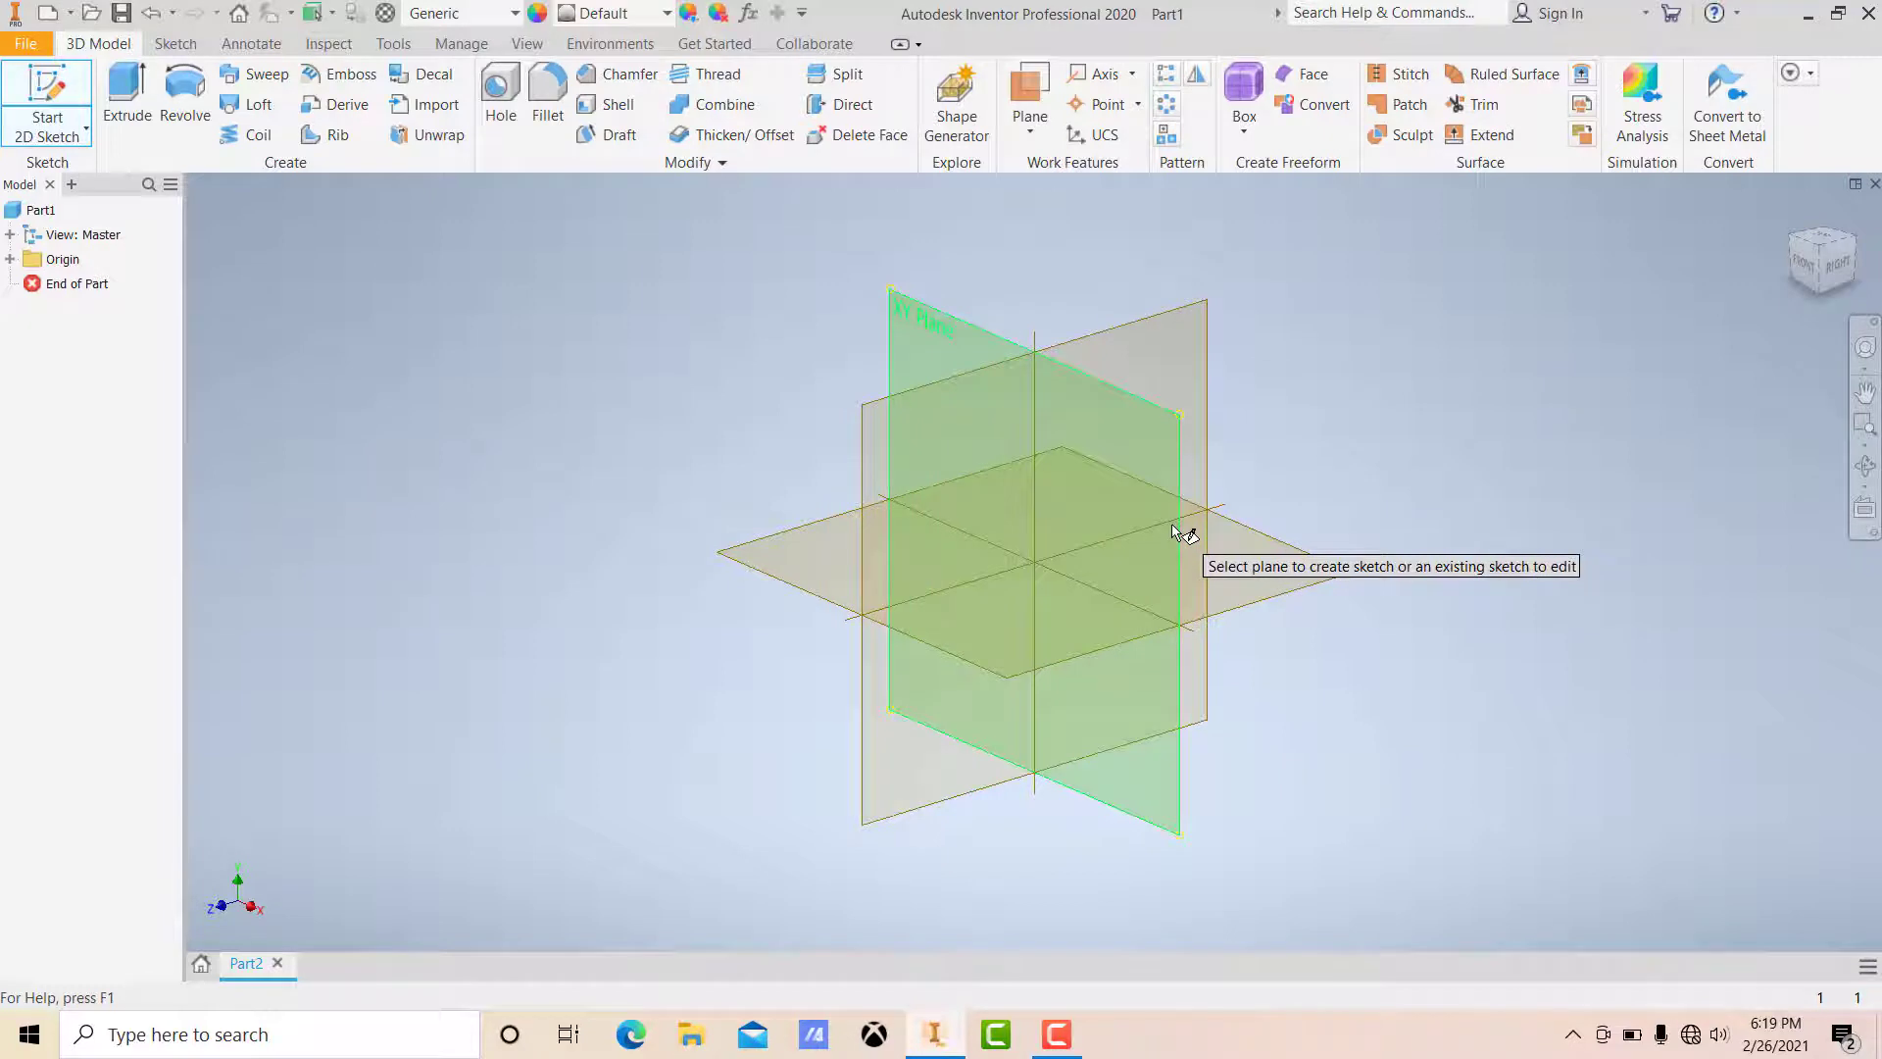
pyautogui.moveTo(1177, 531)
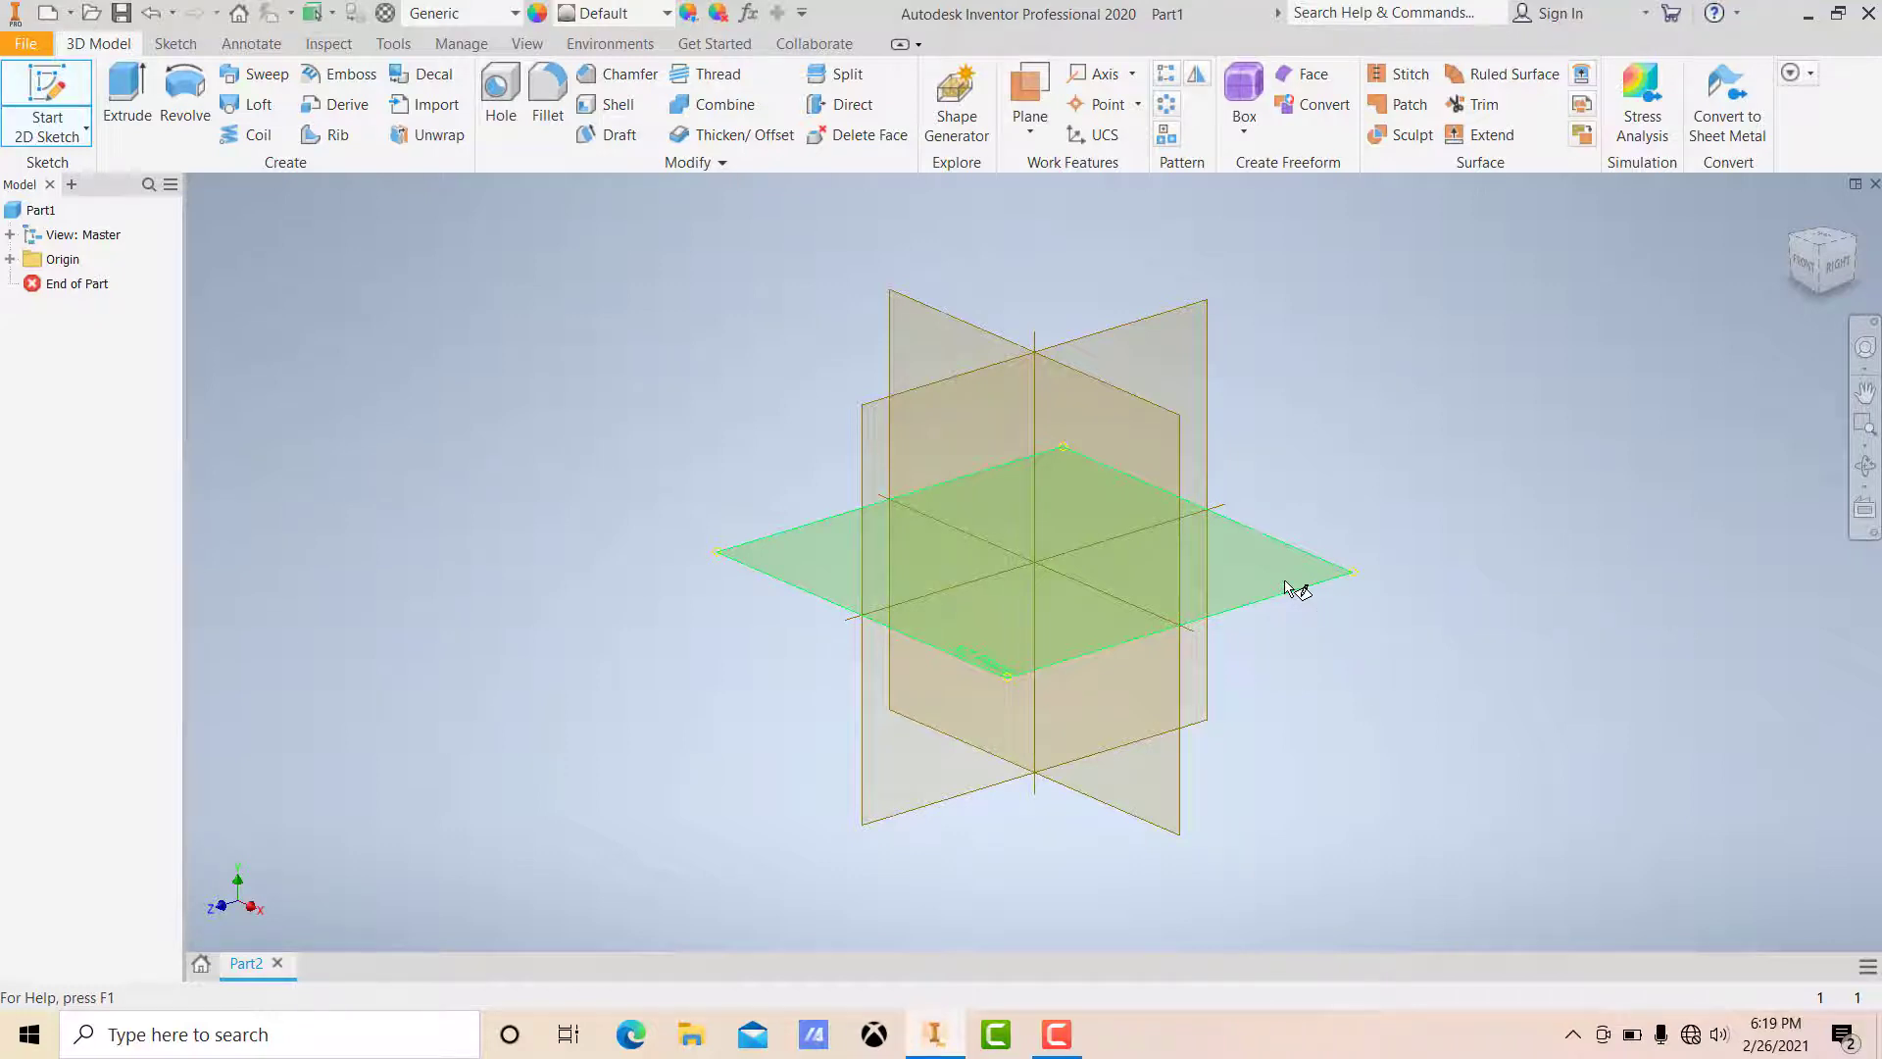
pyautogui.click(1292, 587)
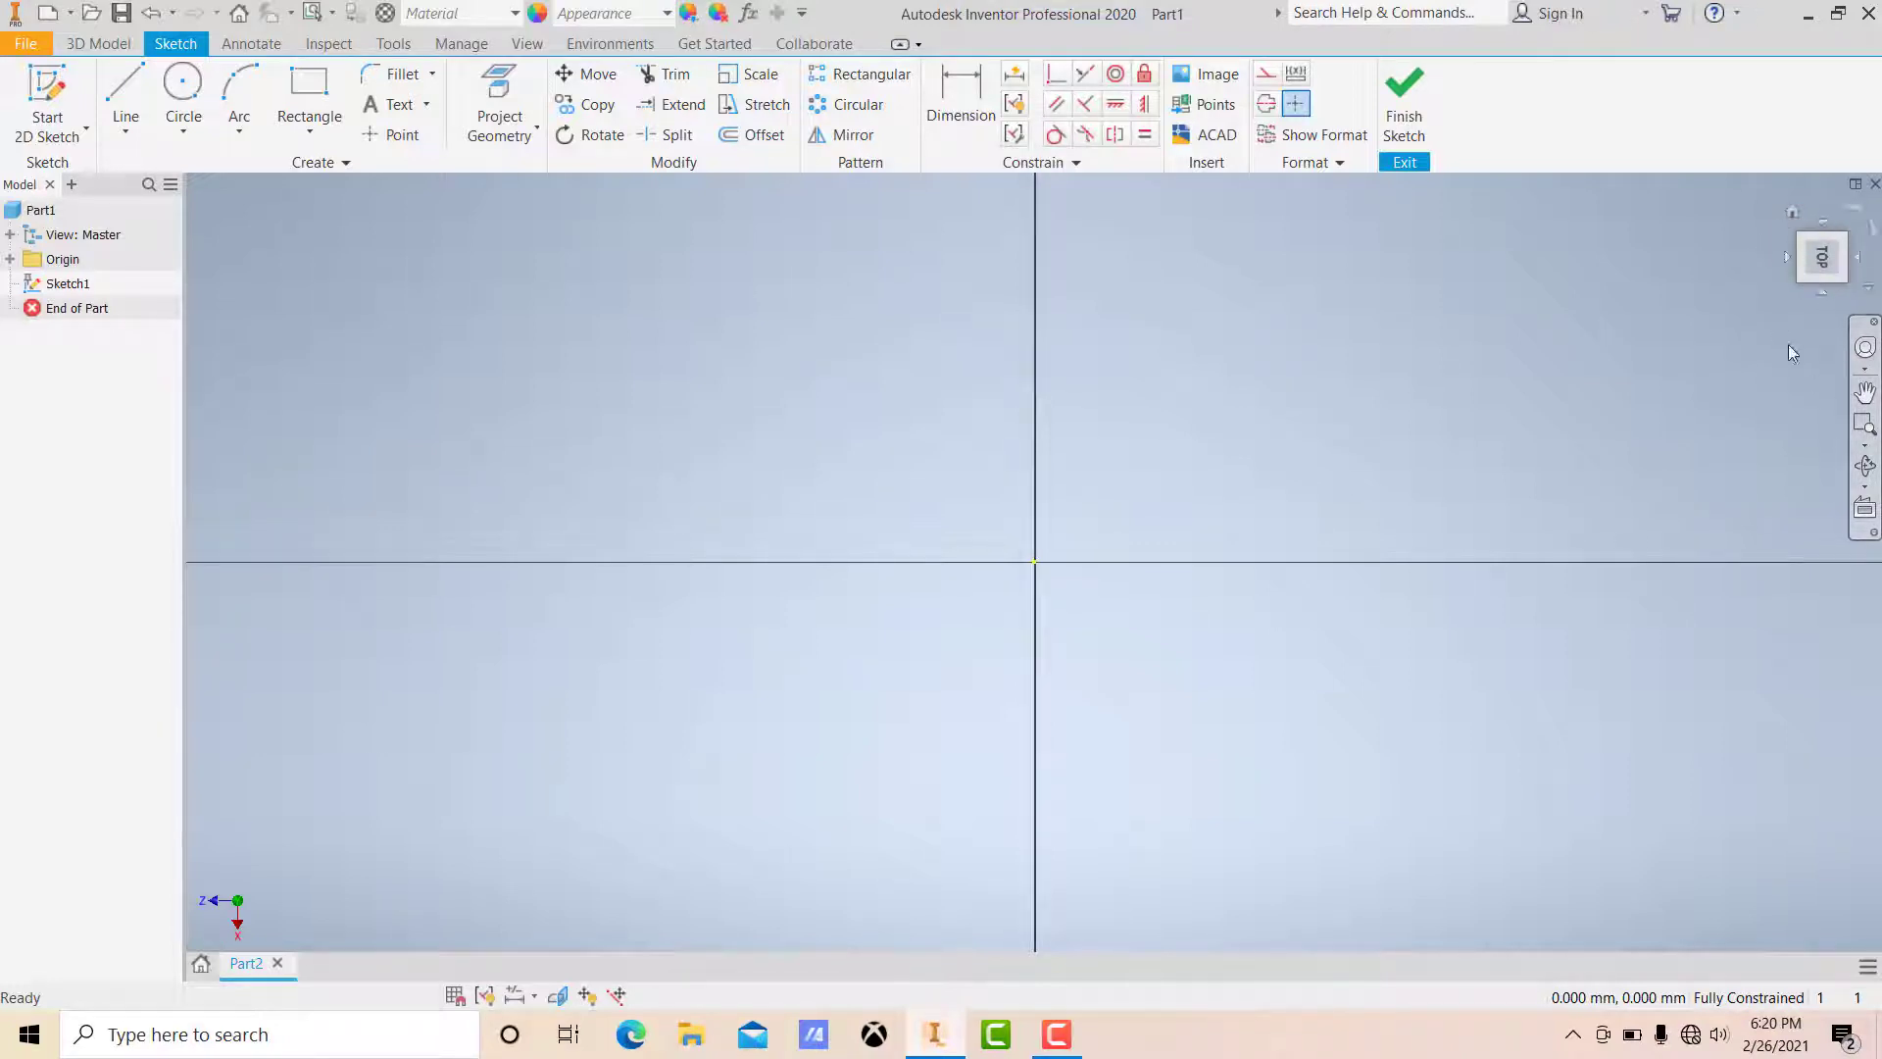
# Step: Draw a horizontal line about 196 mm long above the horizontal axis, left of the origin
pyautogui.click(1858, 217)
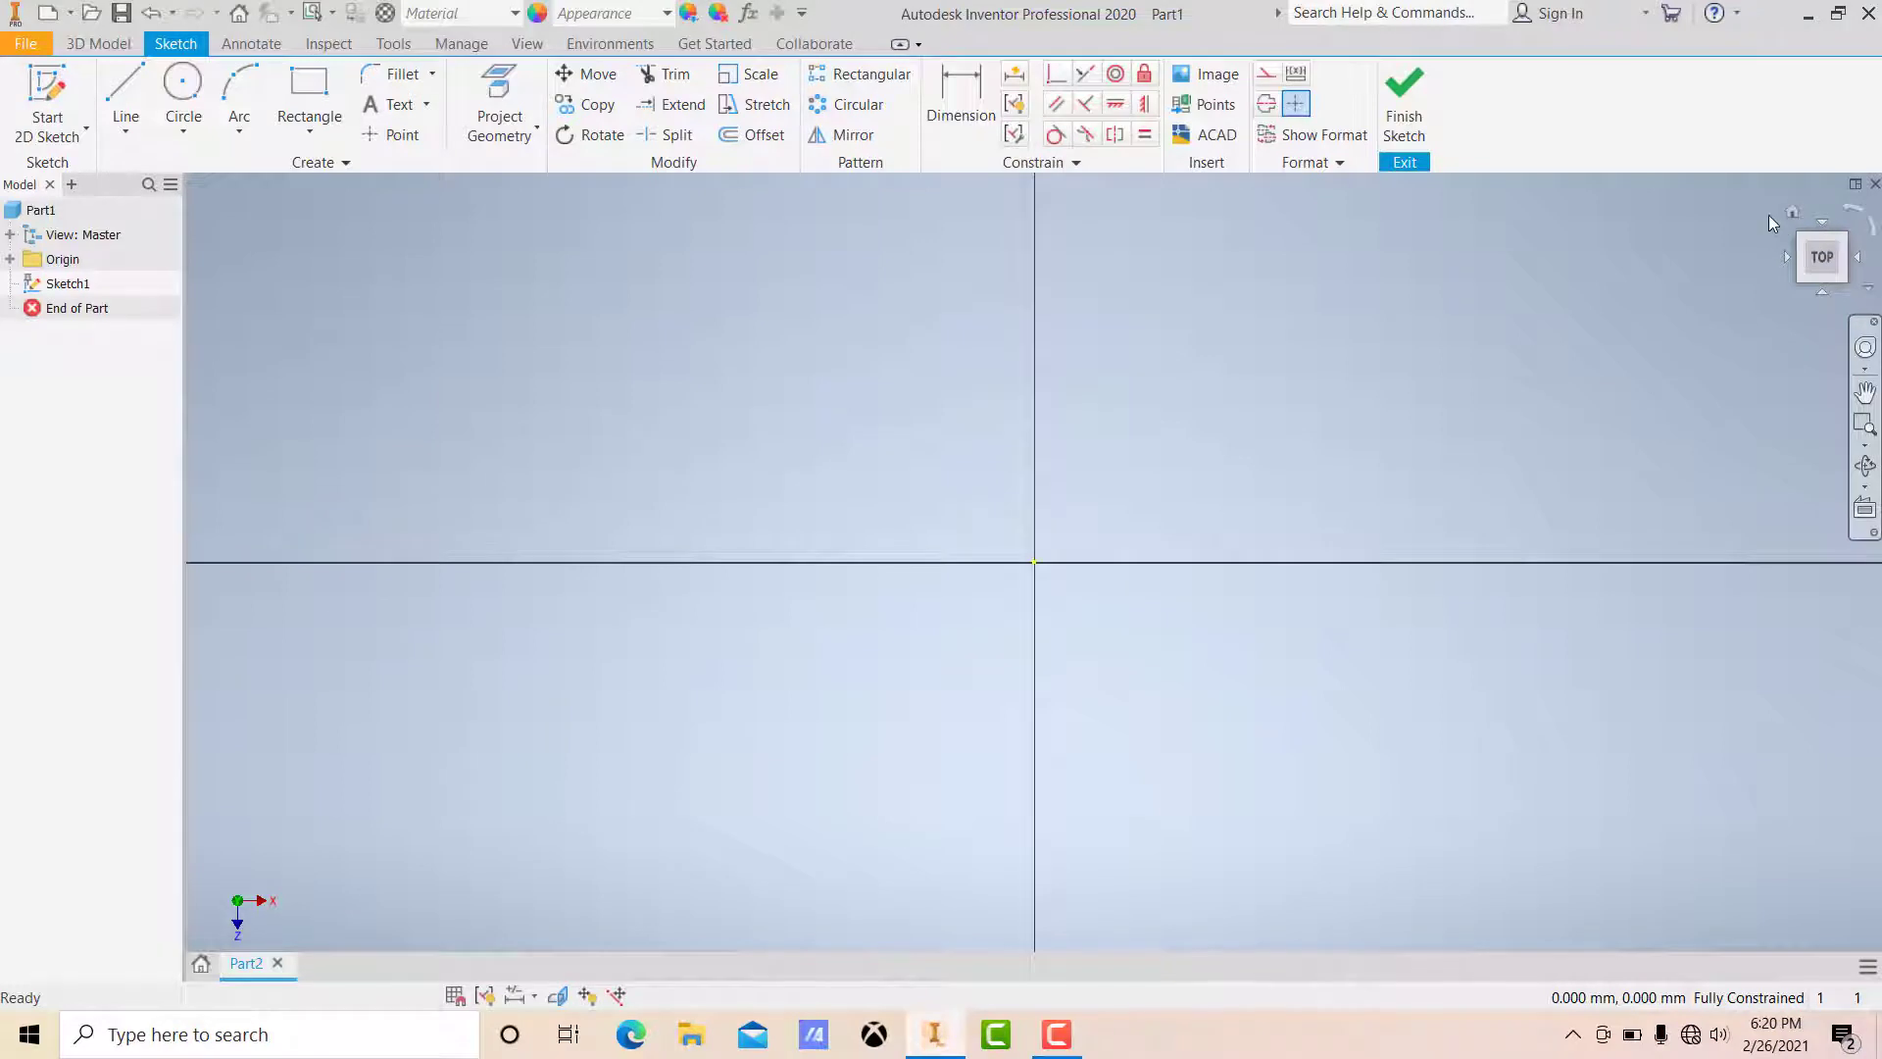
pyautogui.moveTo(1693, 210); pyautogui.dragTo(1862, 325)
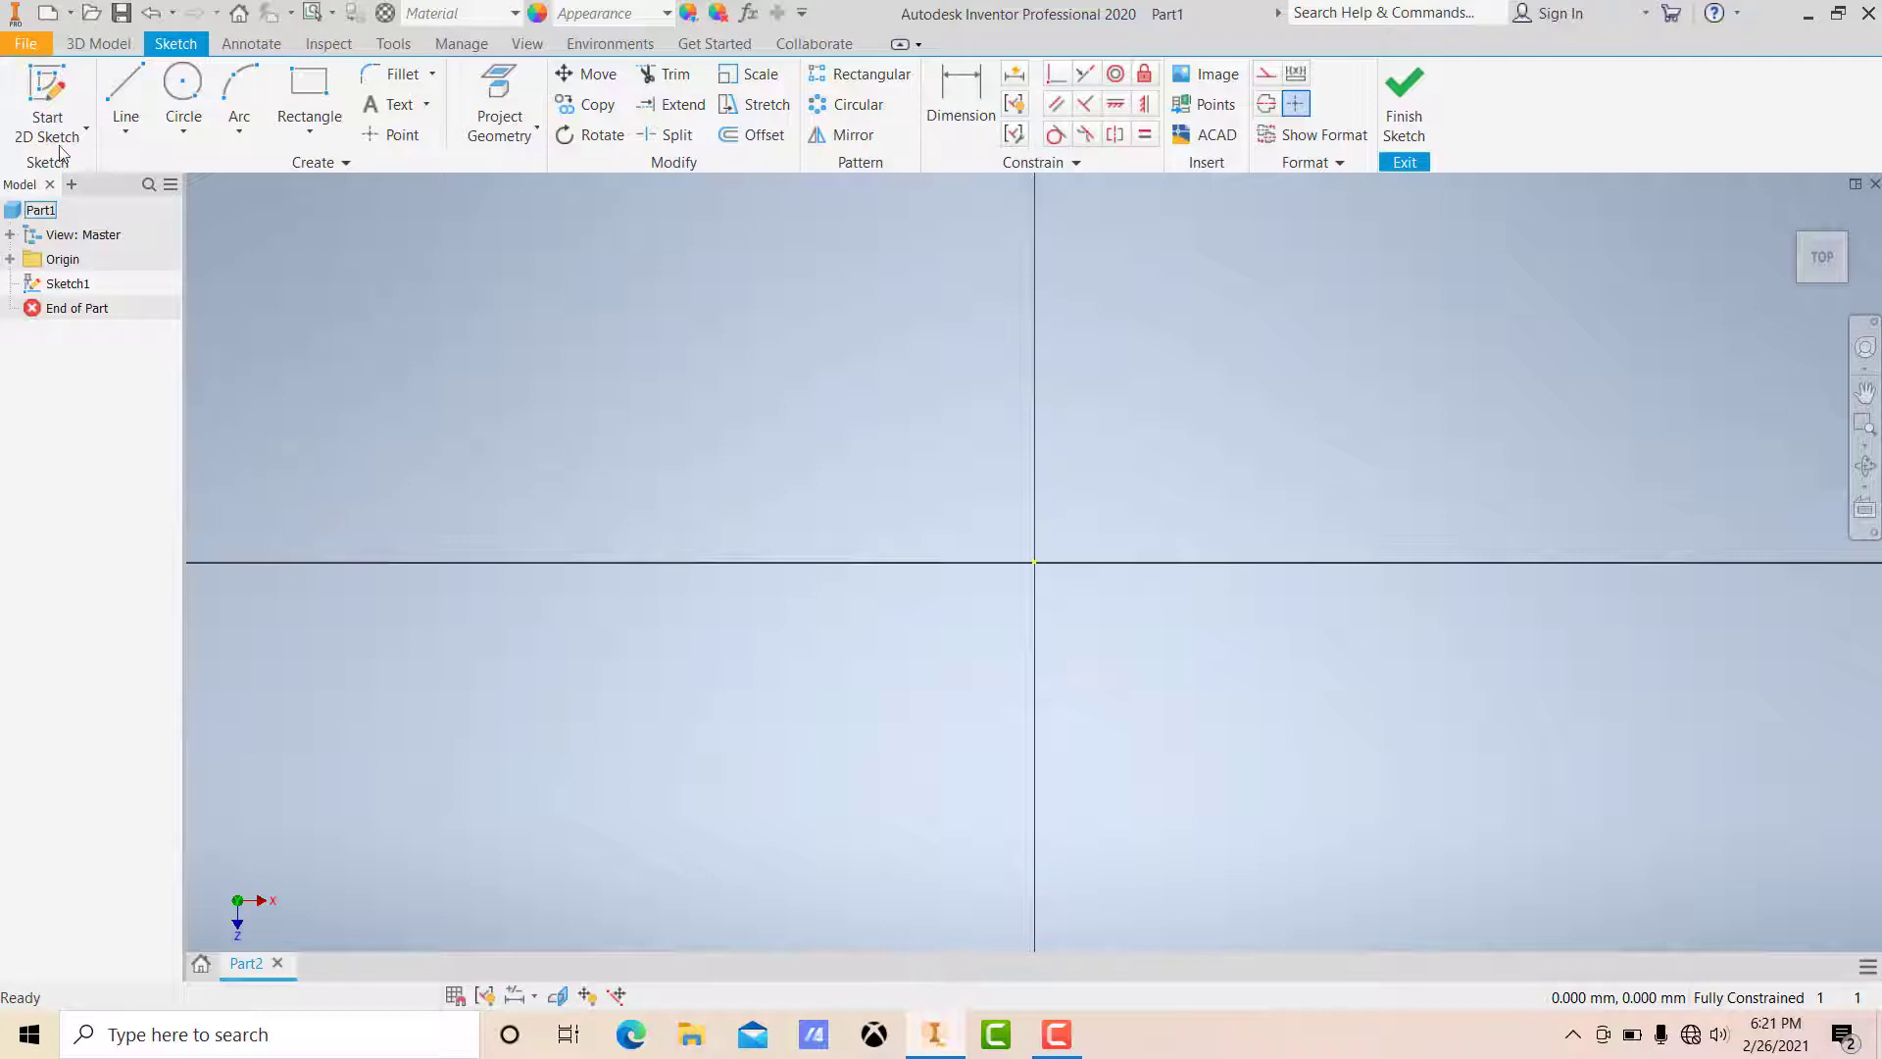
pyautogui.click(126, 134)
pyautogui.click(137, 122)
pyautogui.click(165, 162)
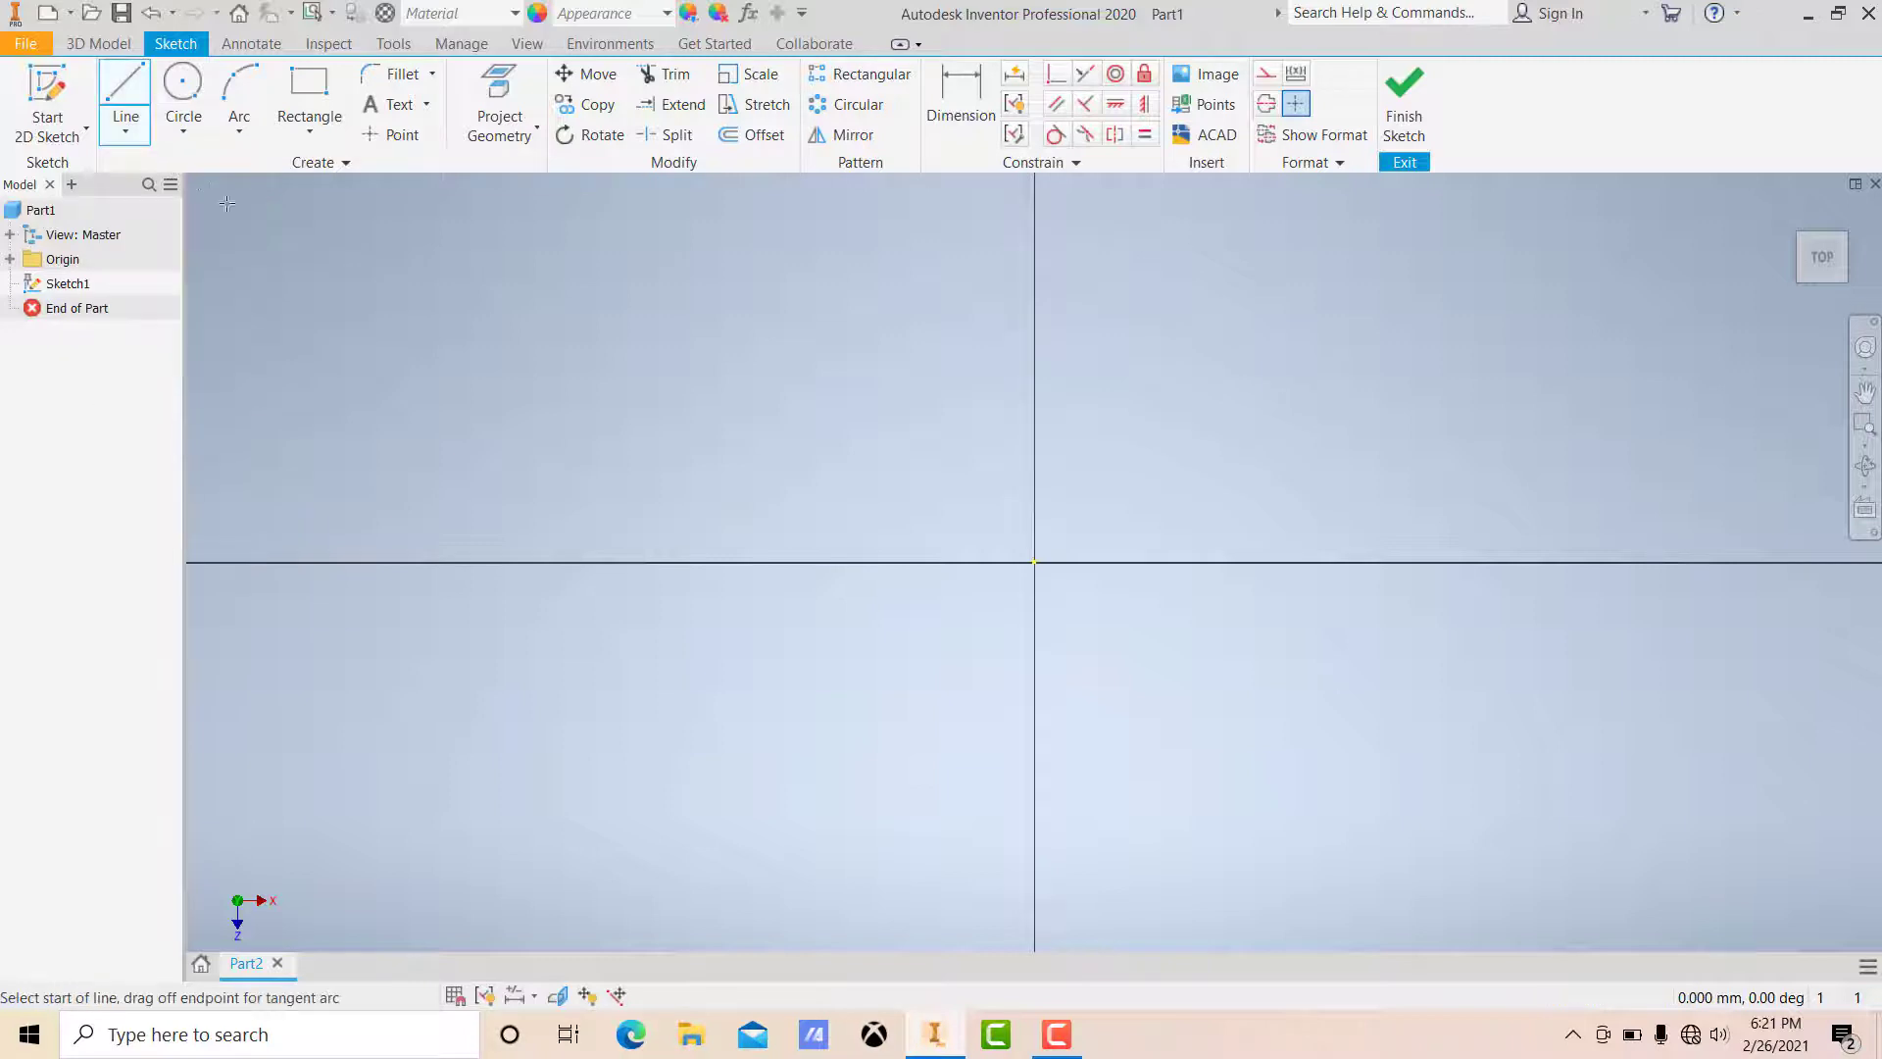
pyautogui.click(484, 431)
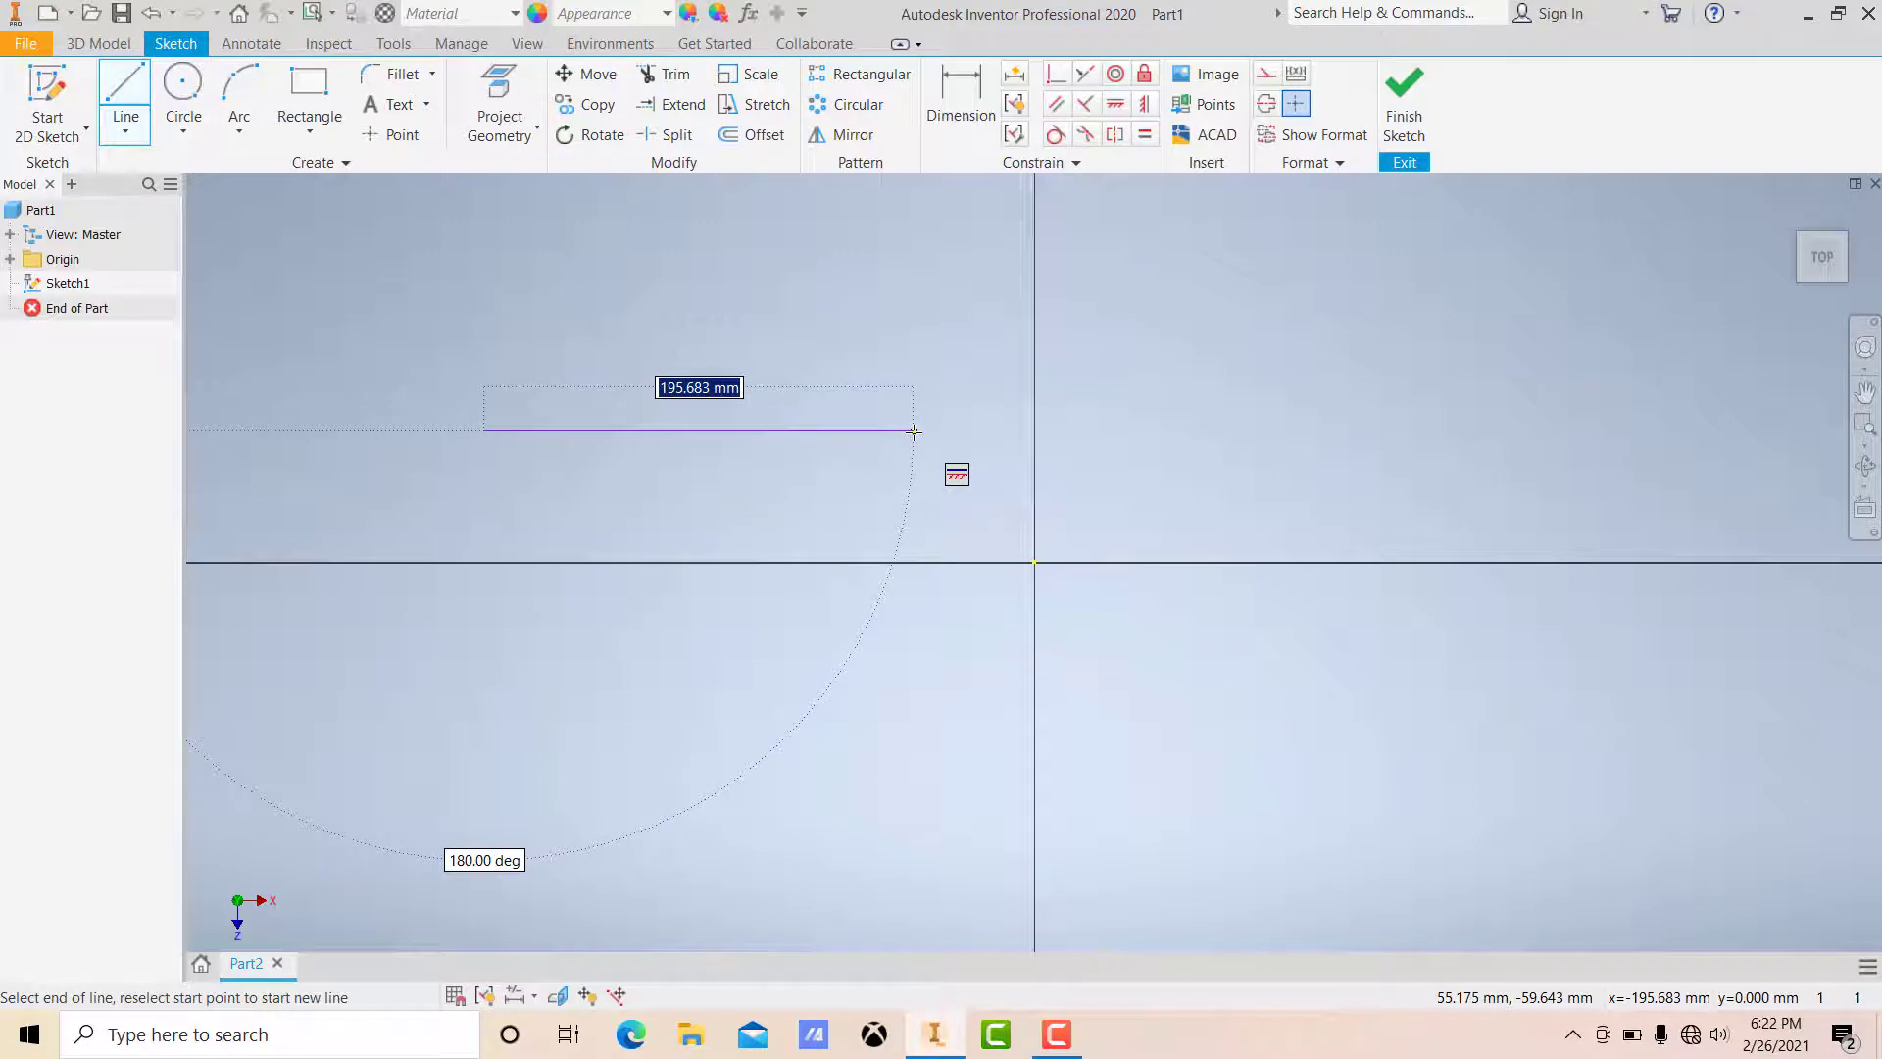
pyautogui.click(914, 430)
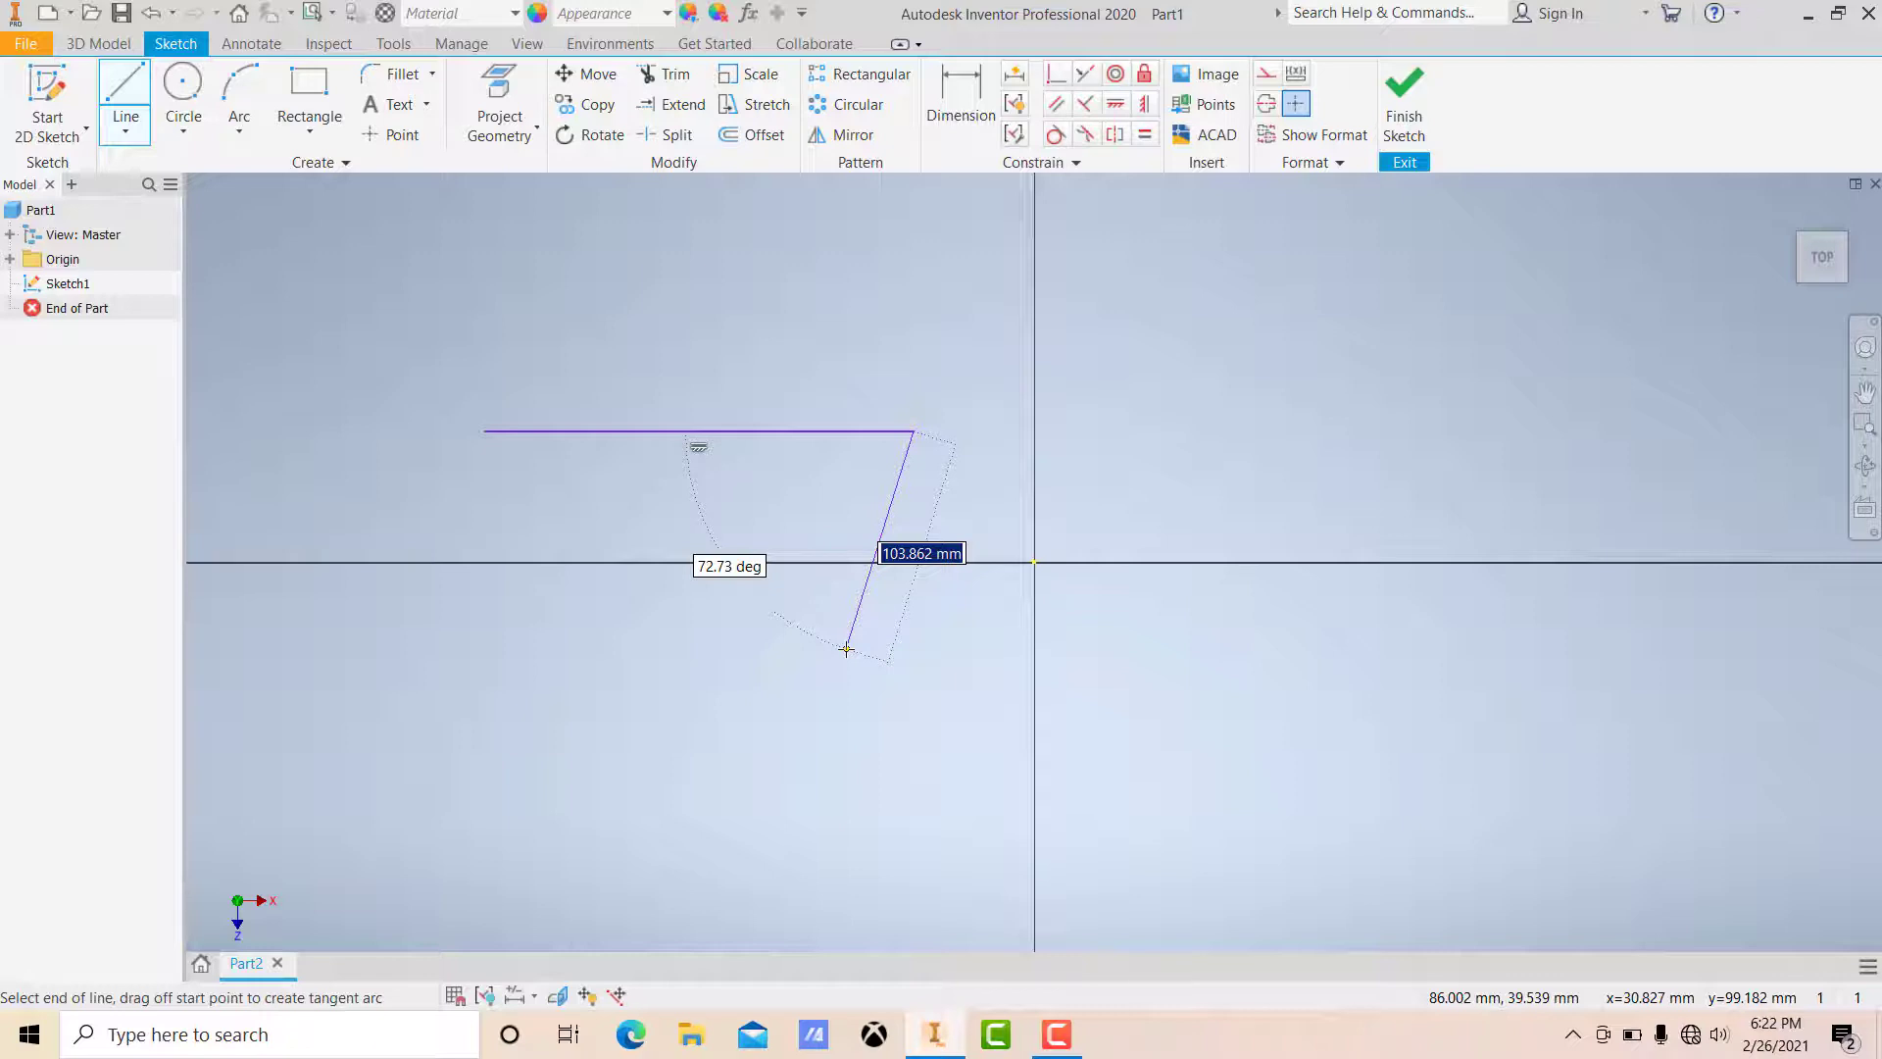
pyautogui.press('Escape')
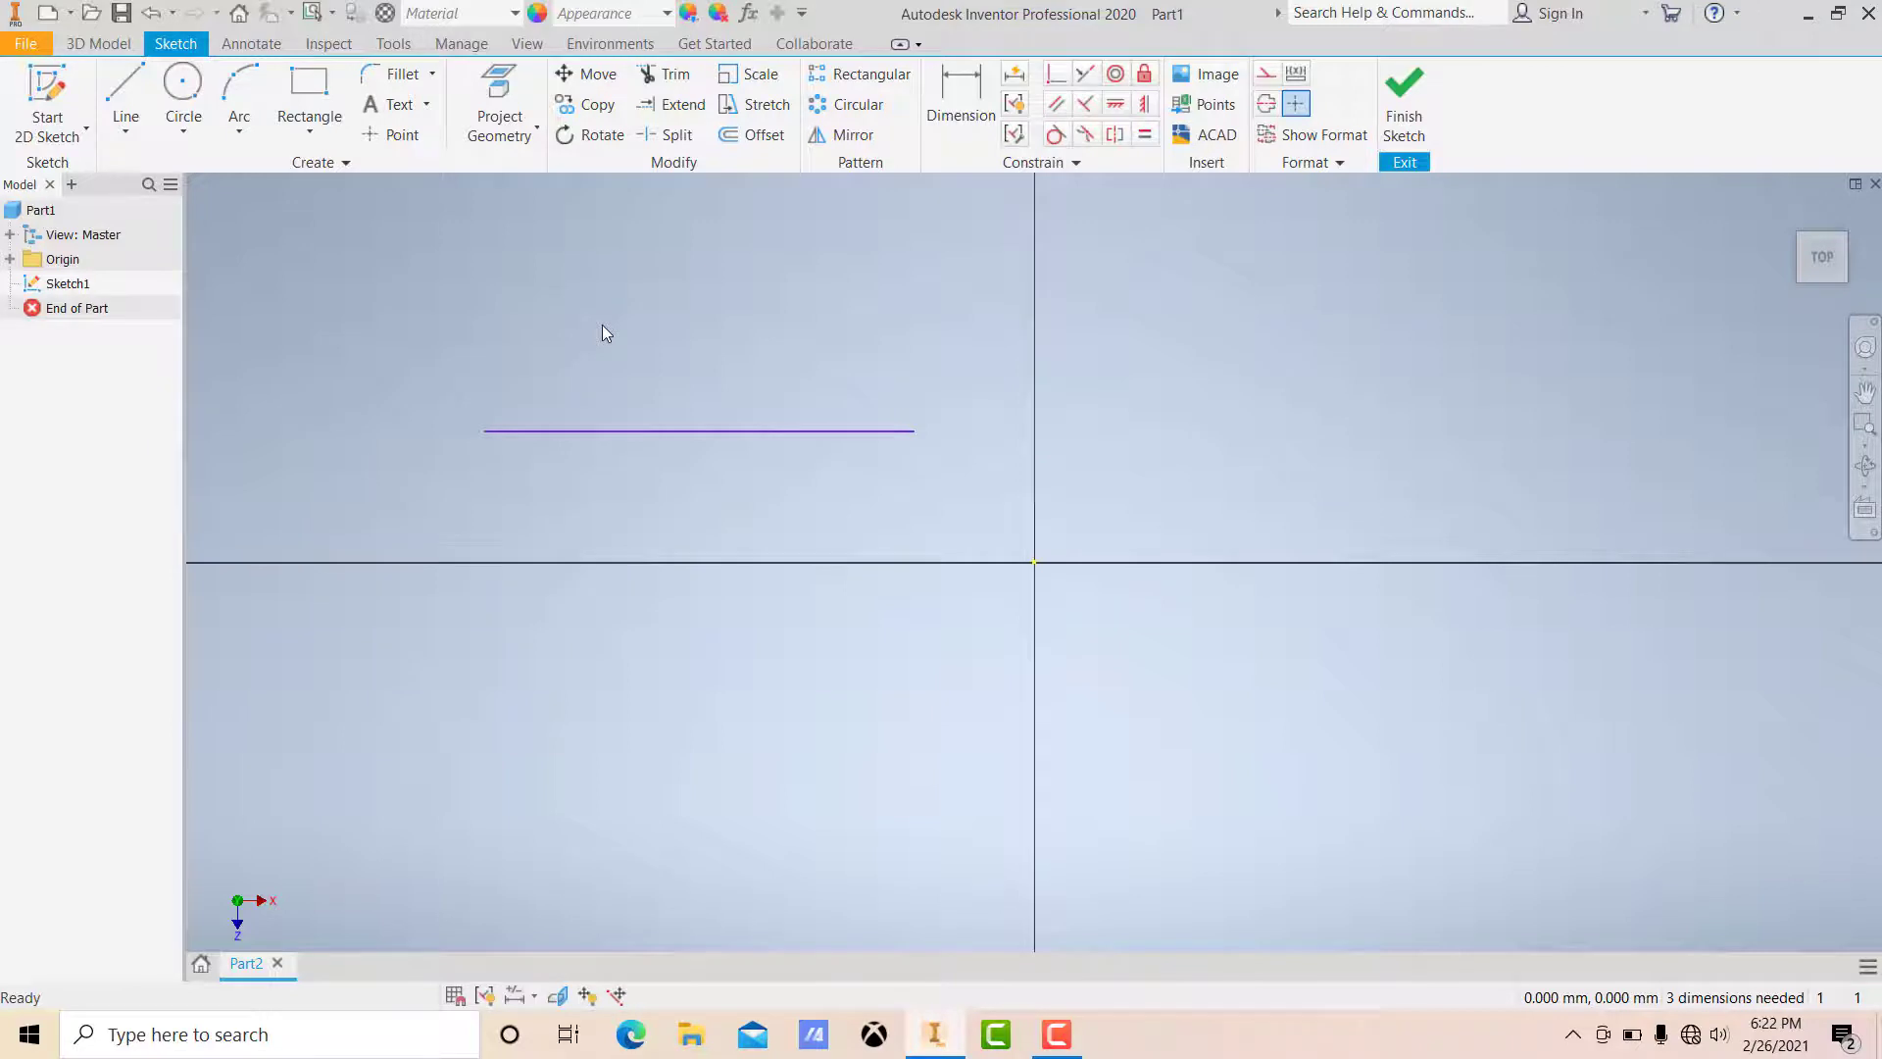
# Step: Draw a second horizontal line 170 mm long above and left of the first line
pyautogui.press('l')
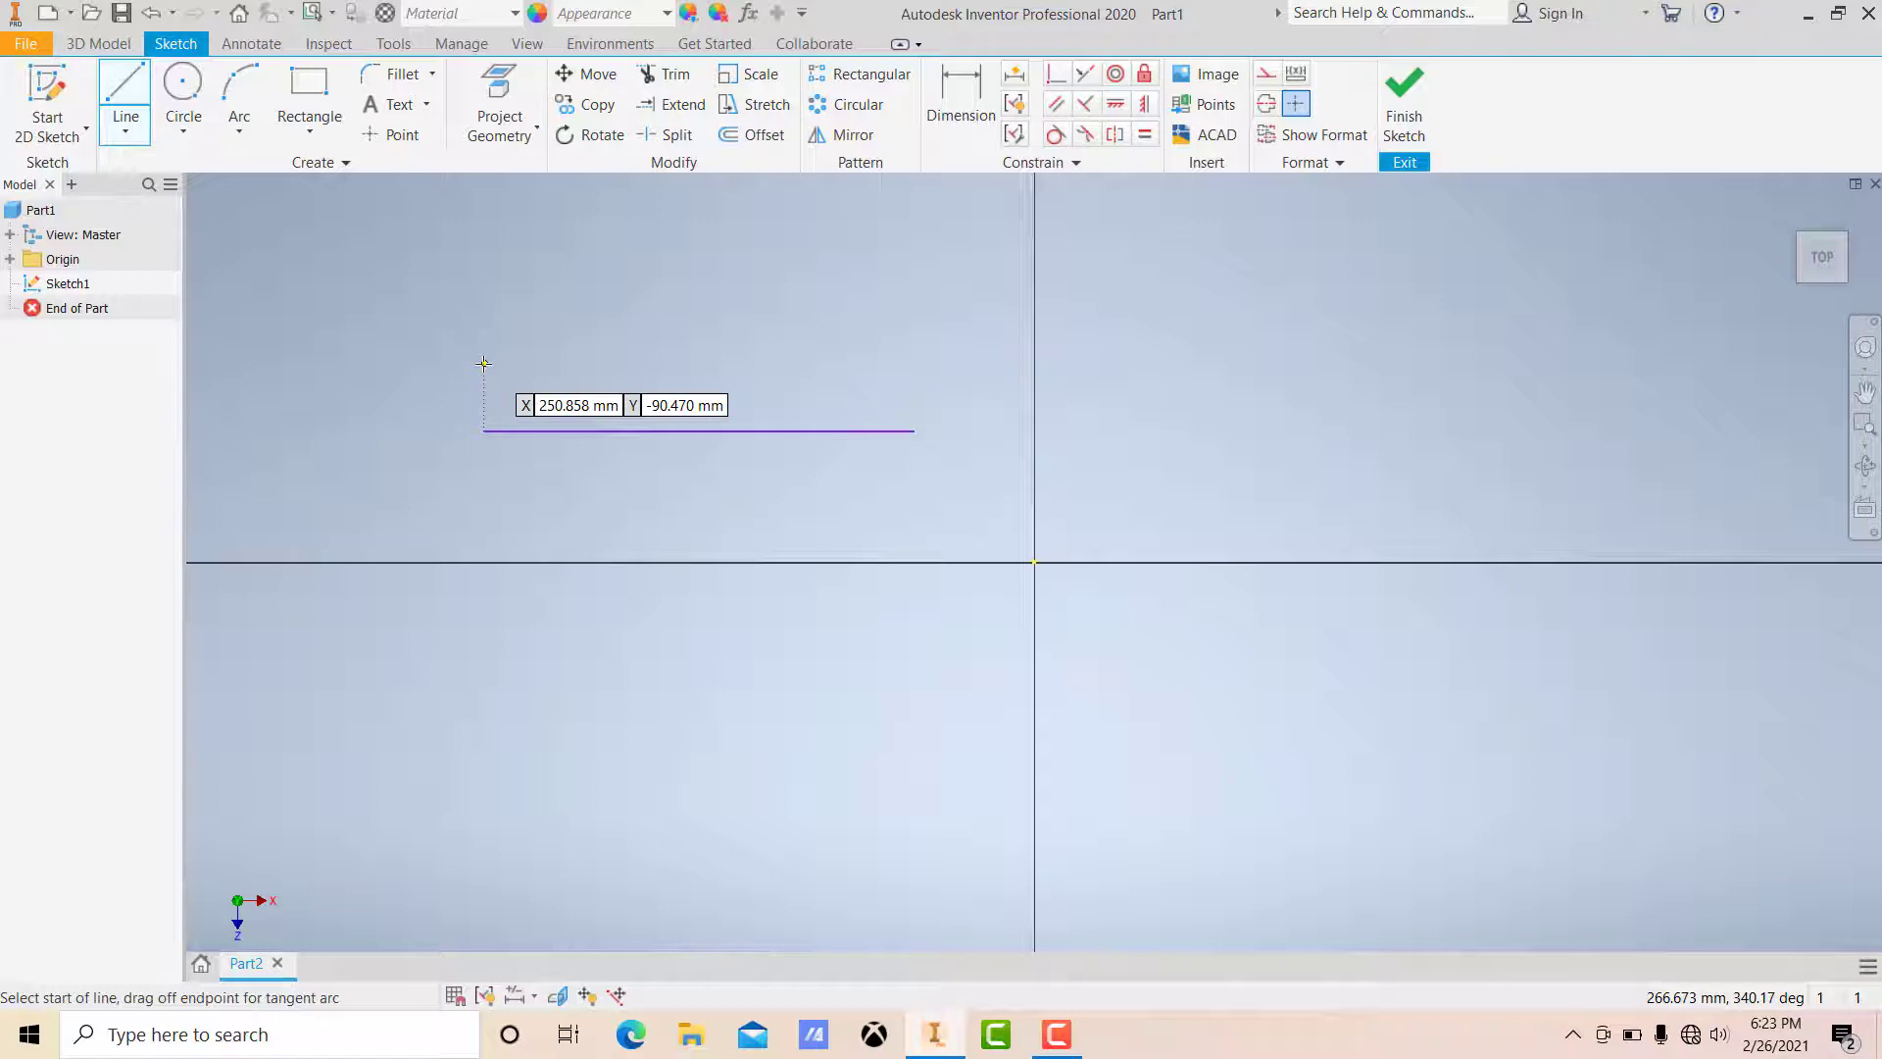
pyautogui.click(392, 345)
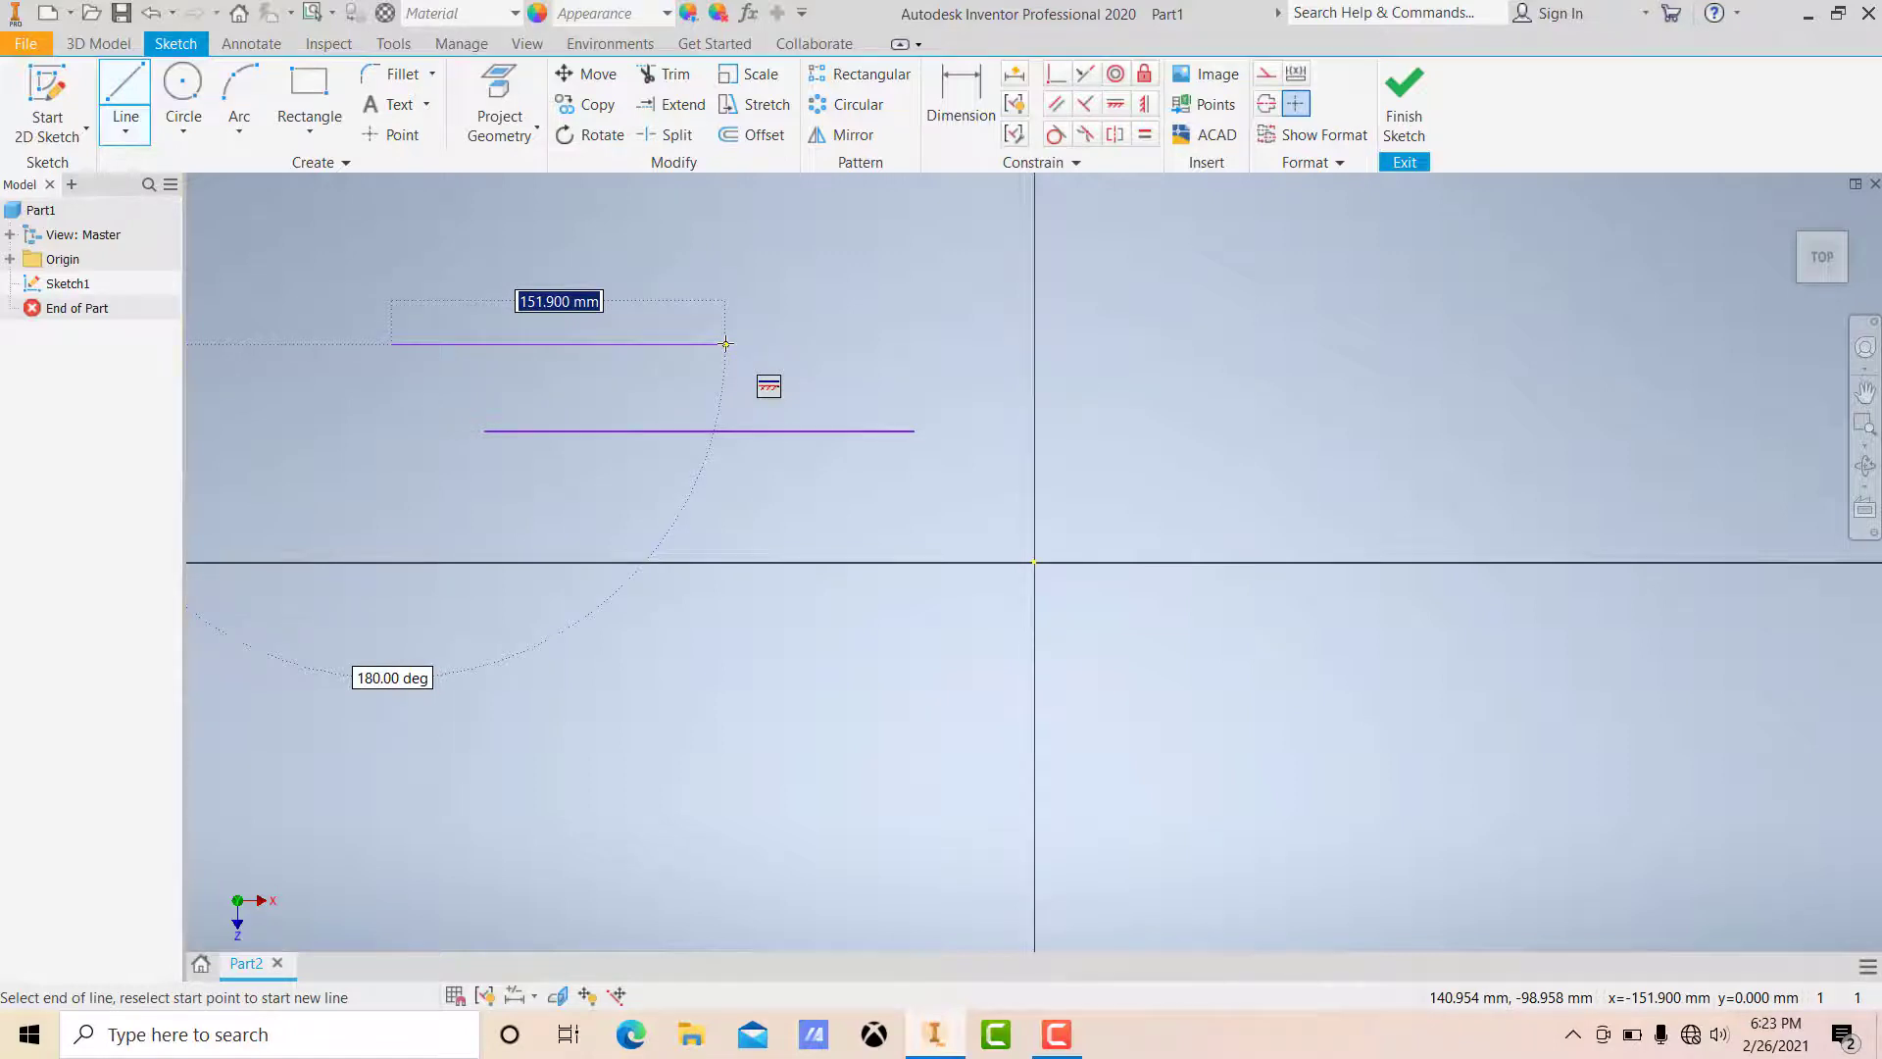
pyautogui.write('170')
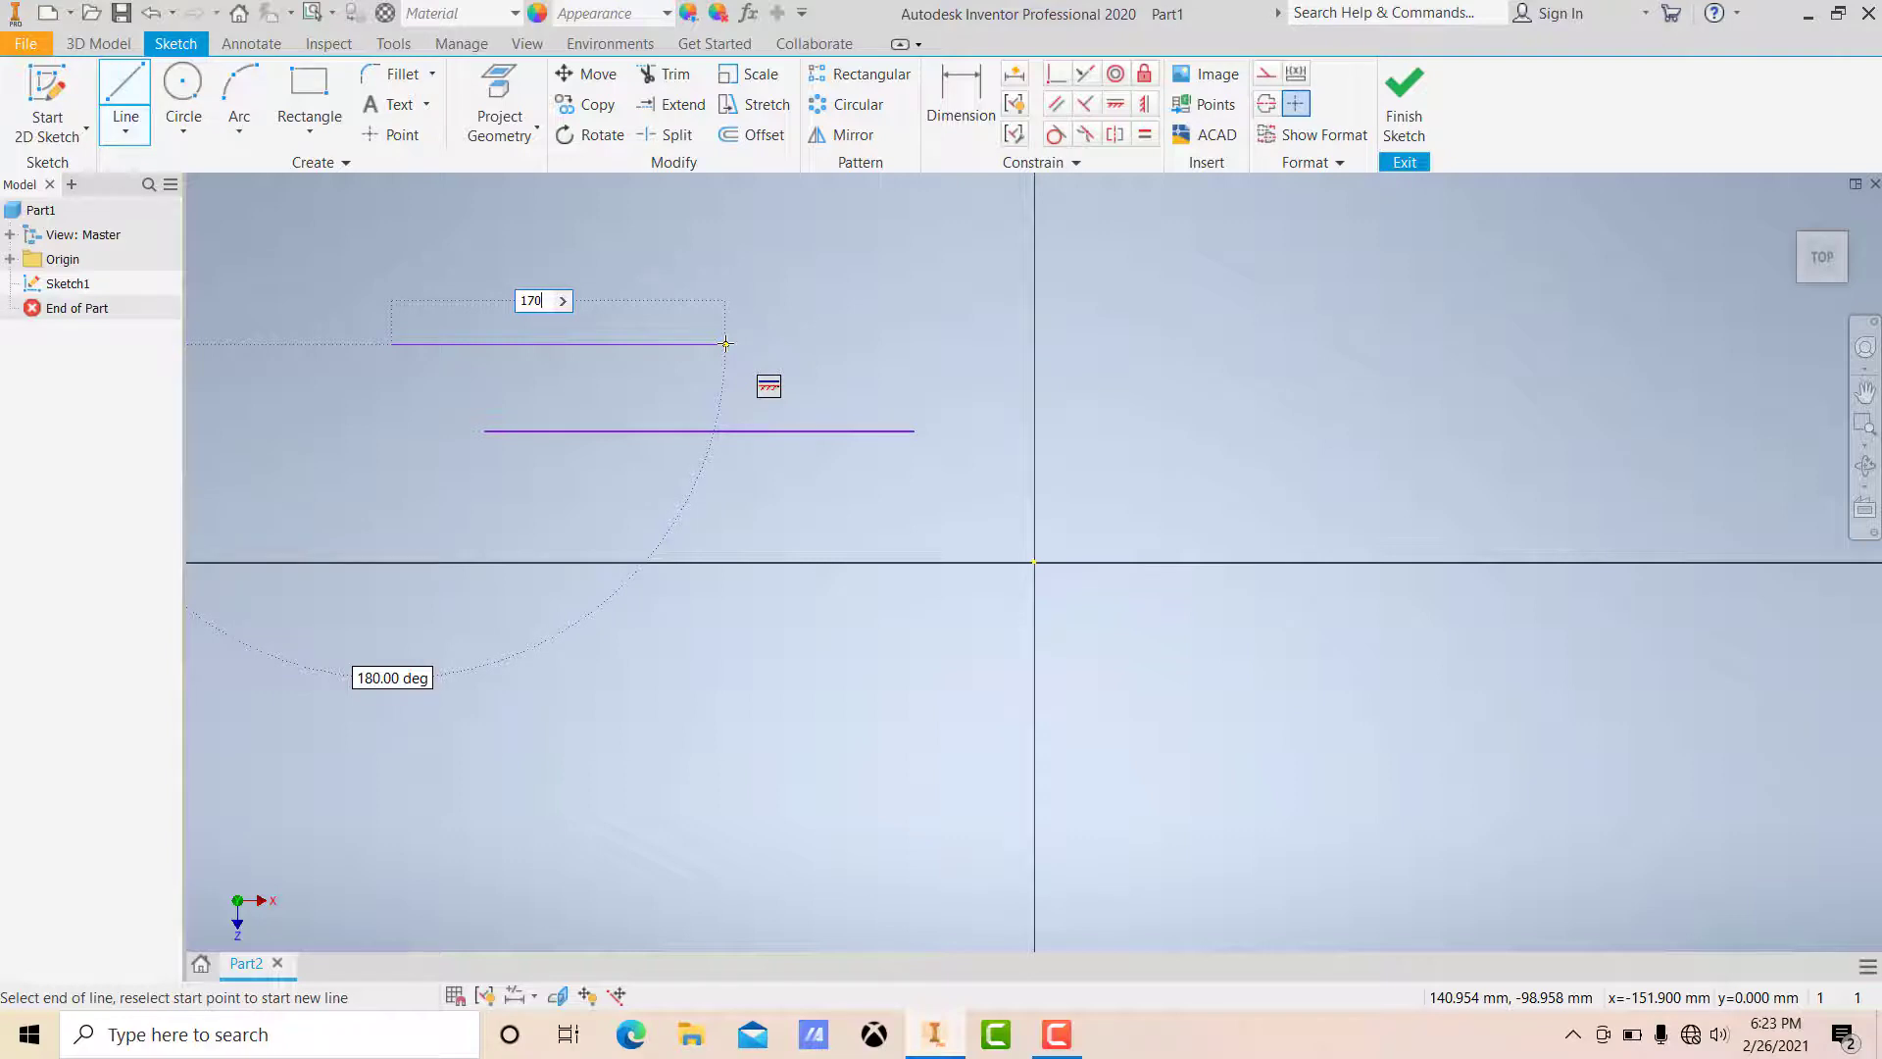
pyautogui.press('Return')
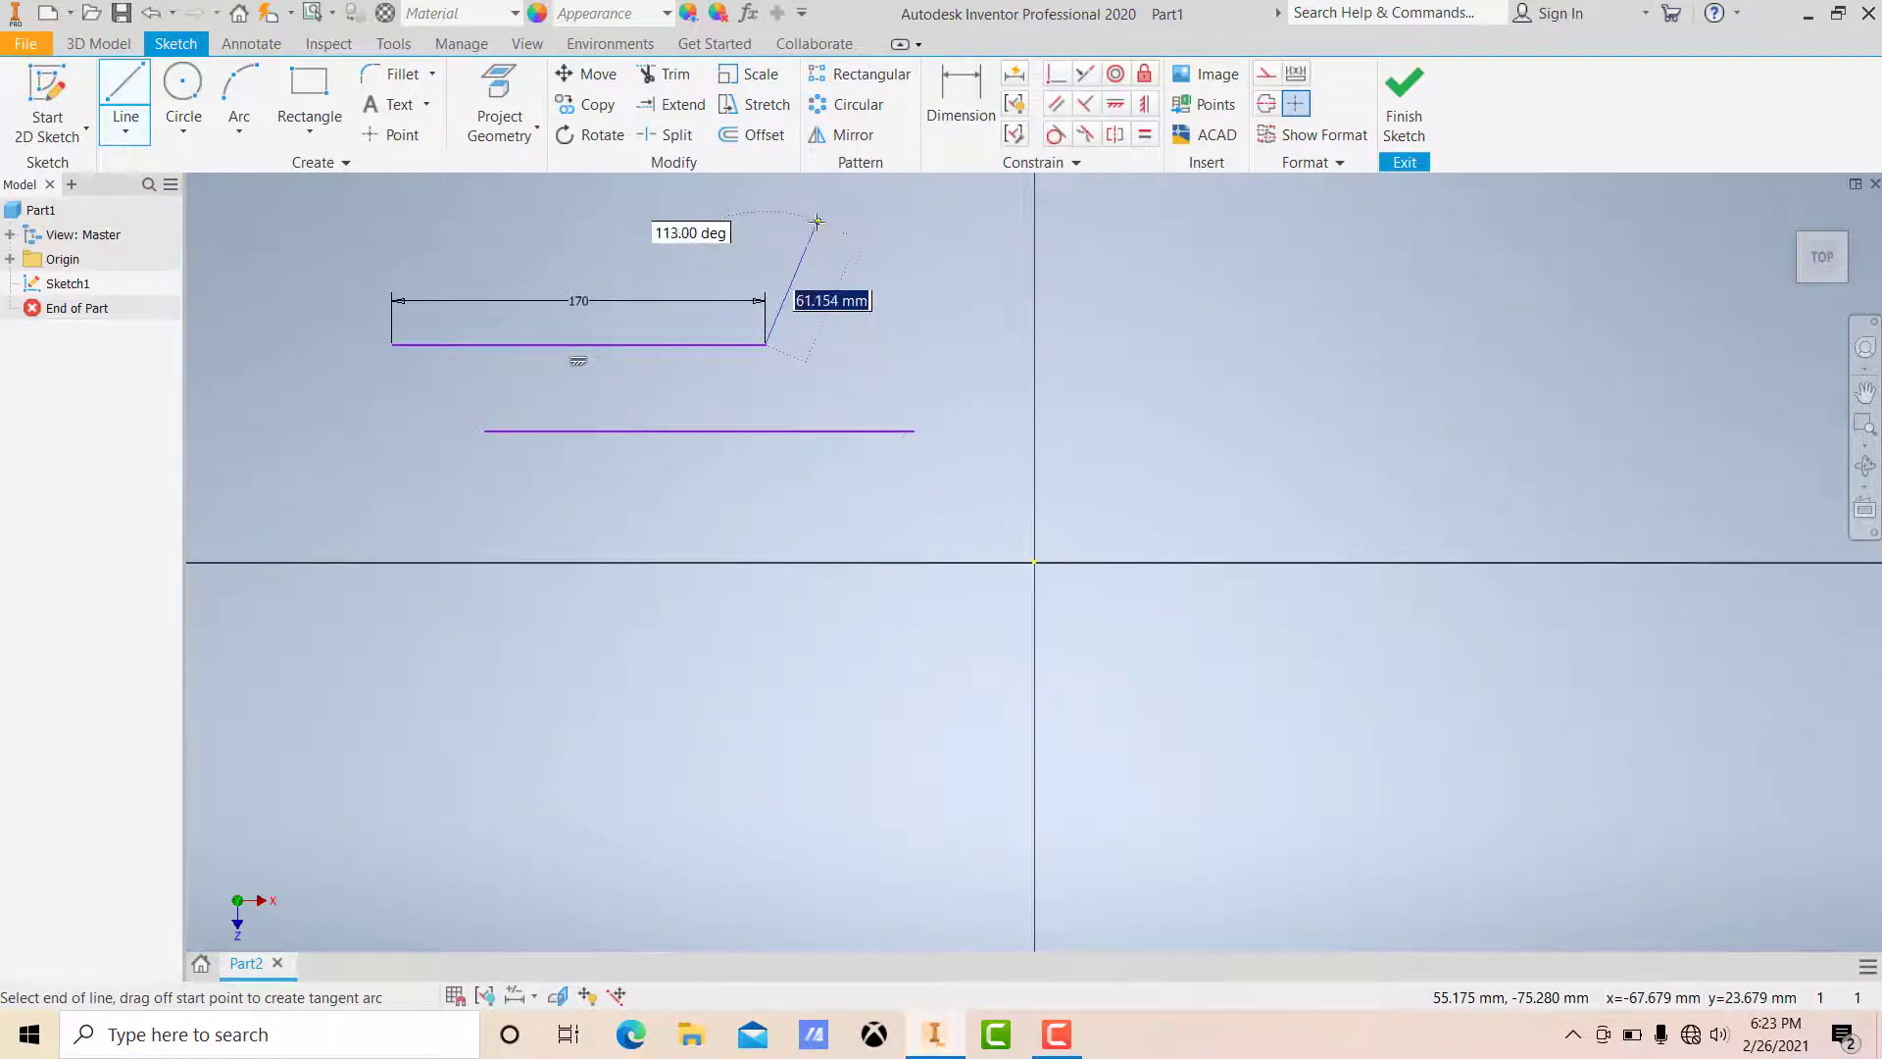
pyautogui.press('Escape')
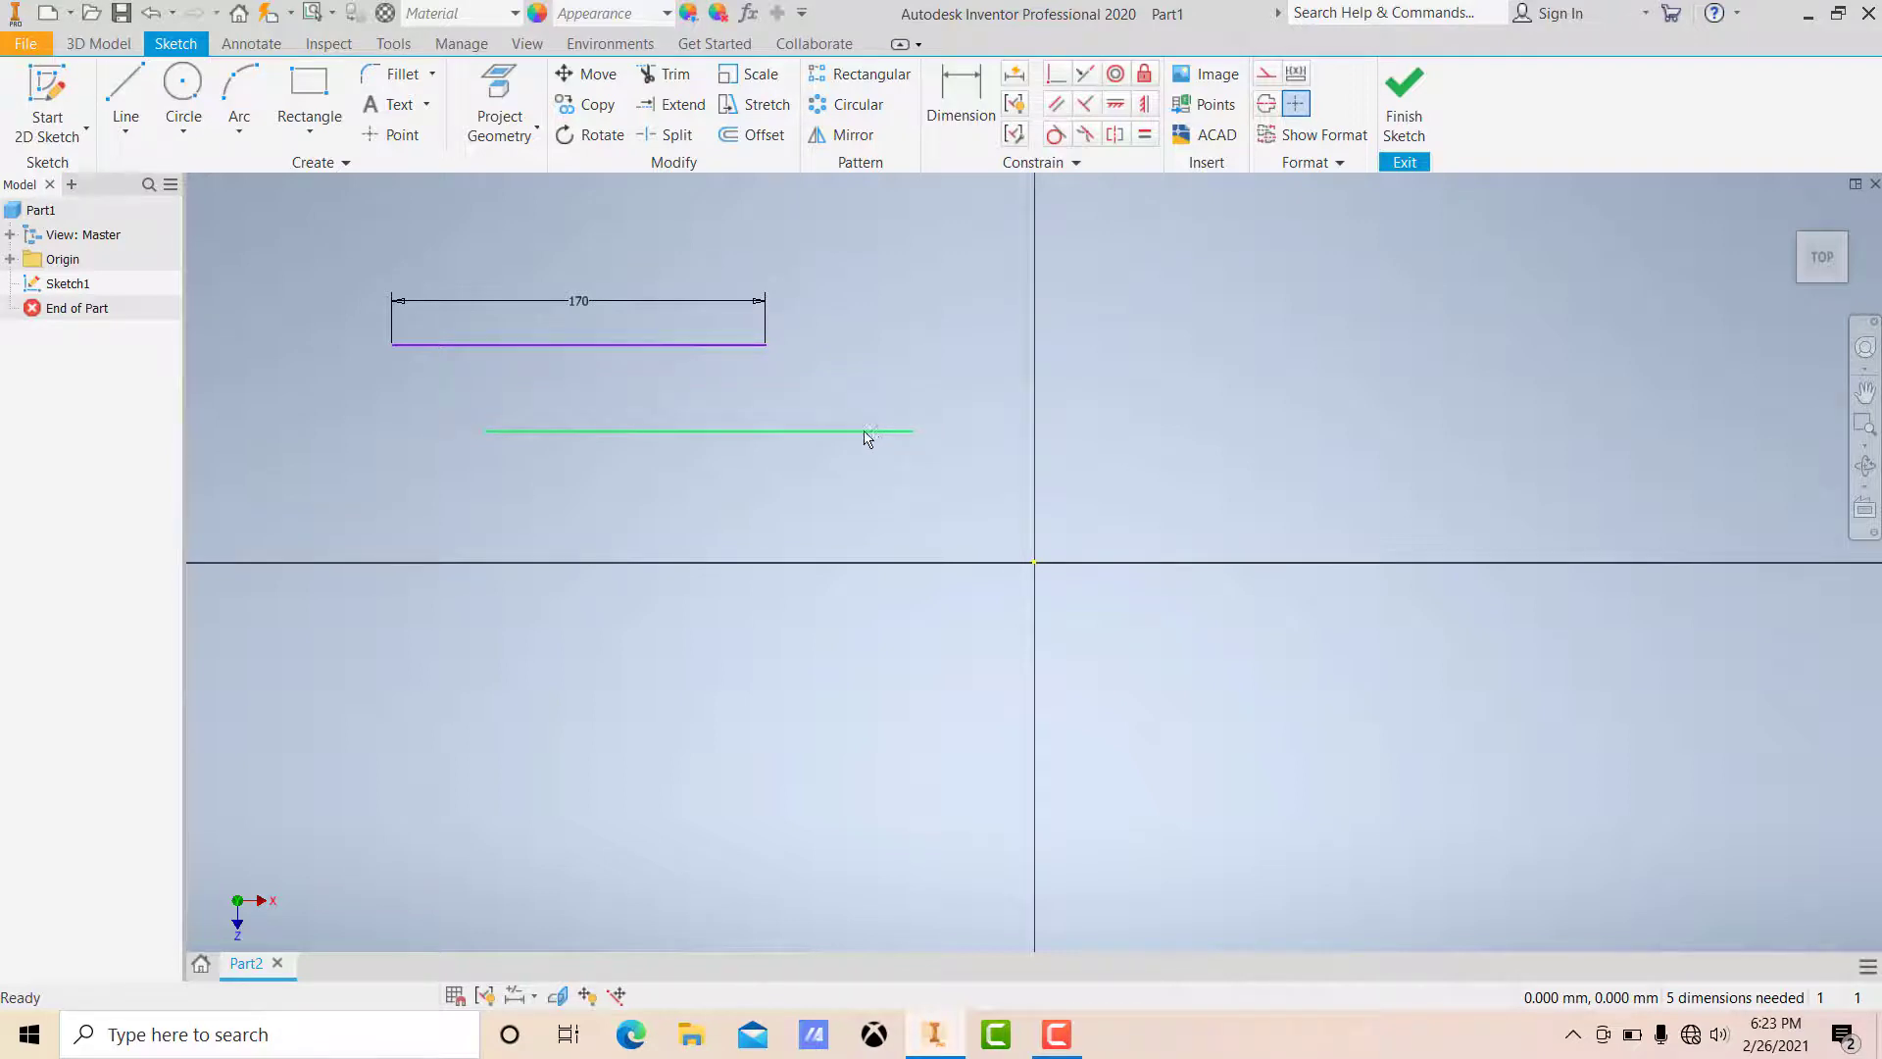
# Step: Dimension the lower line and set its length to 170 mm
pyautogui.moveTo(765, 432); pyautogui.dragTo(766, 448)
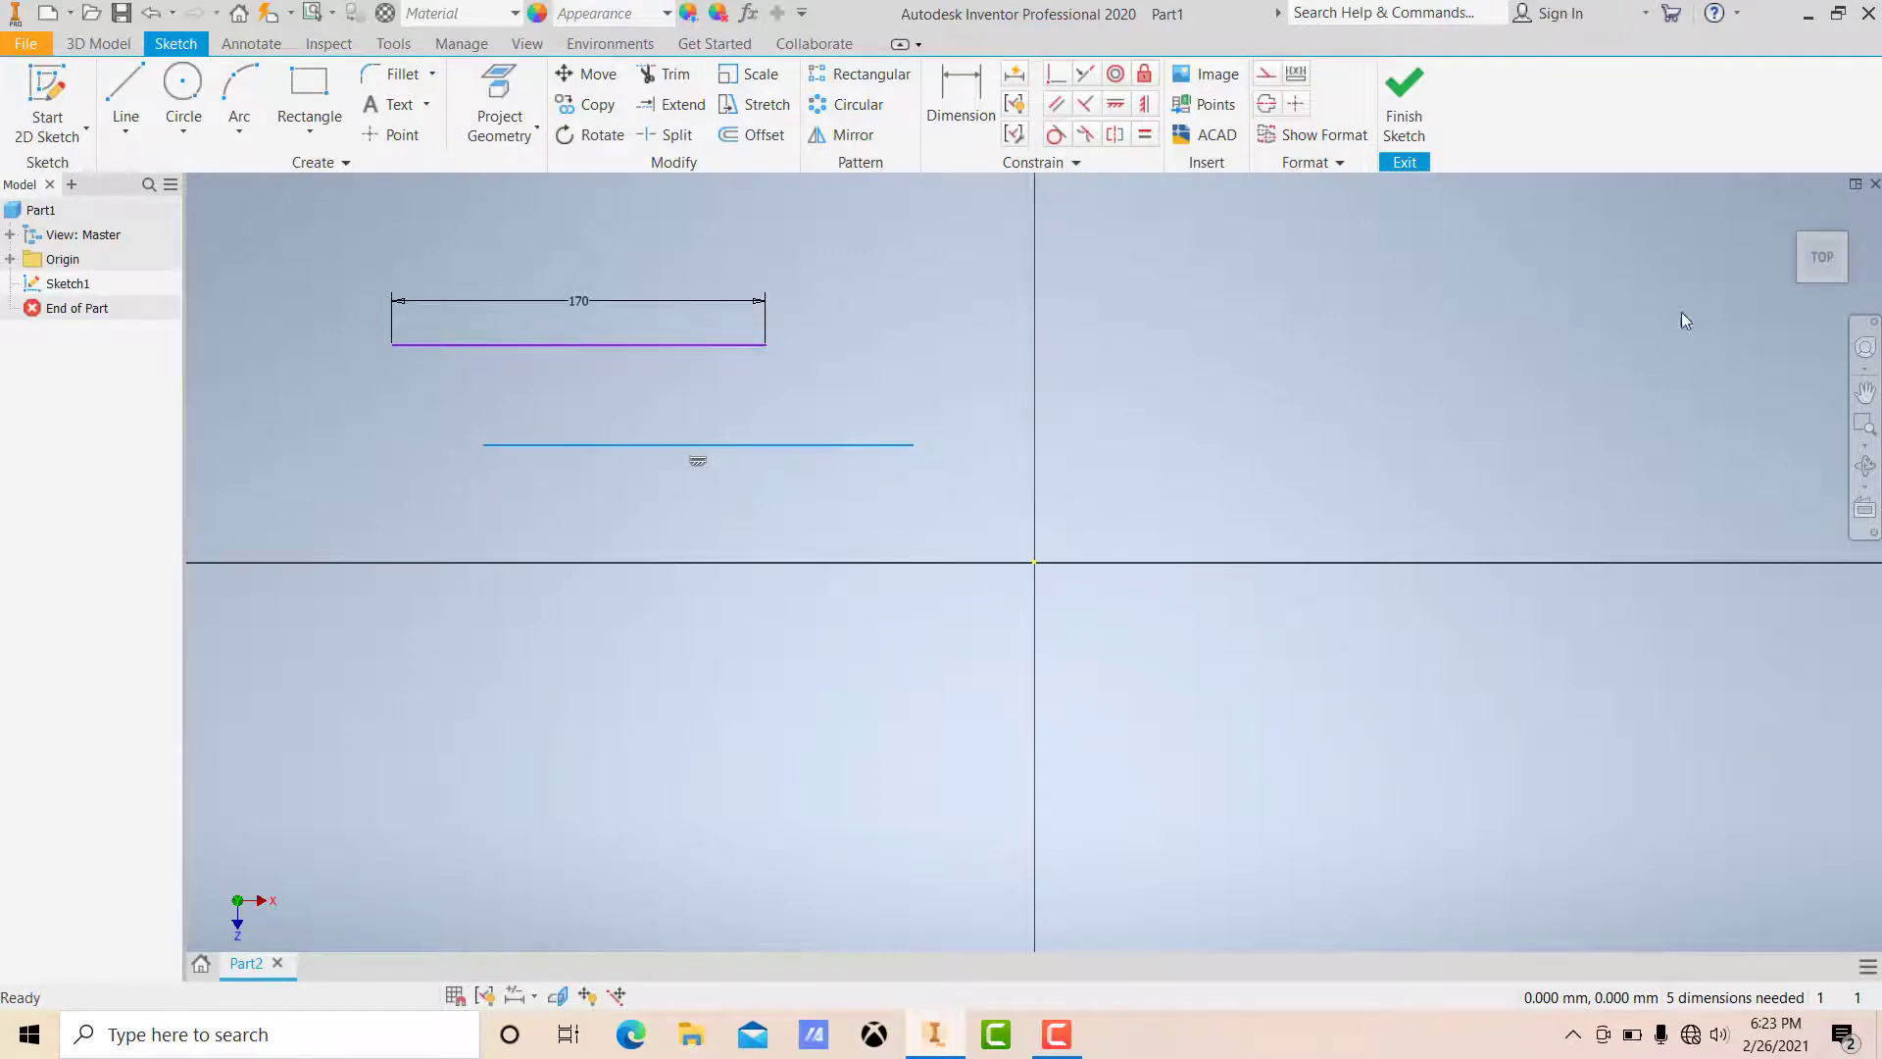
pyautogui.click(965, 96)
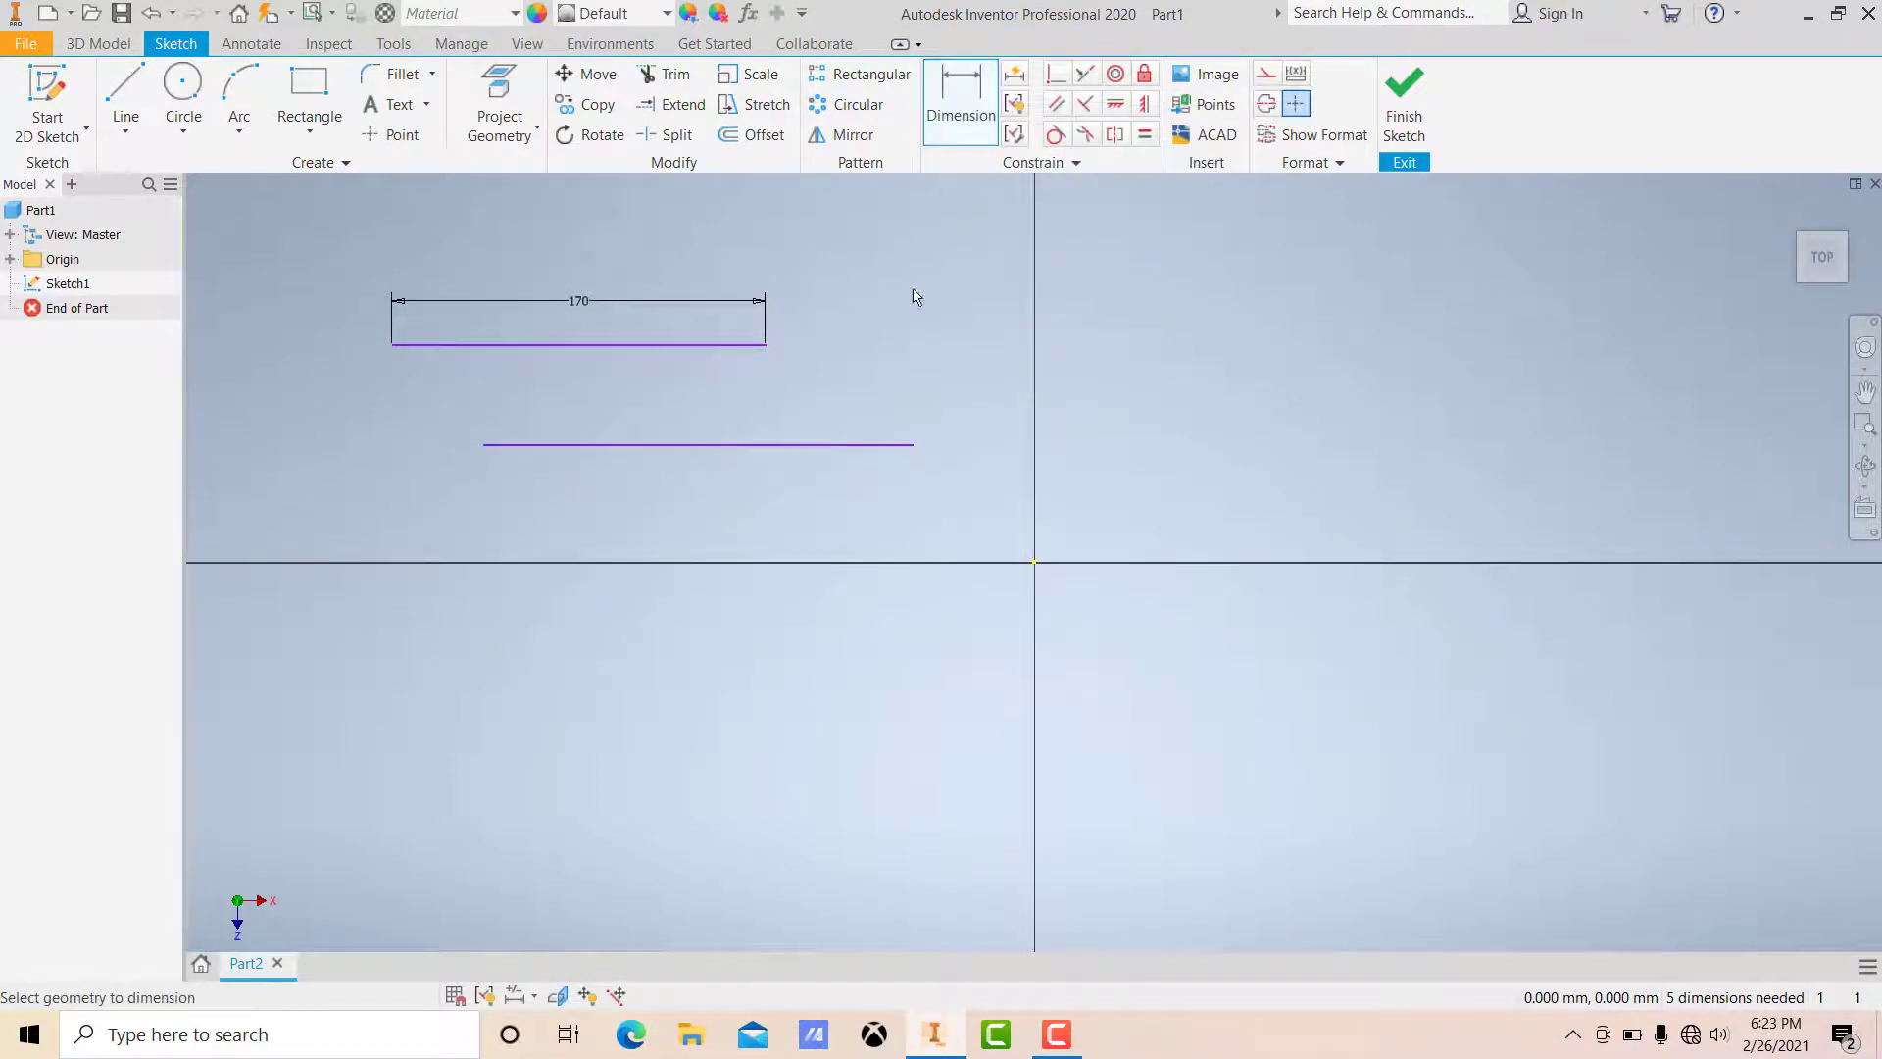
pyautogui.click(836, 446)
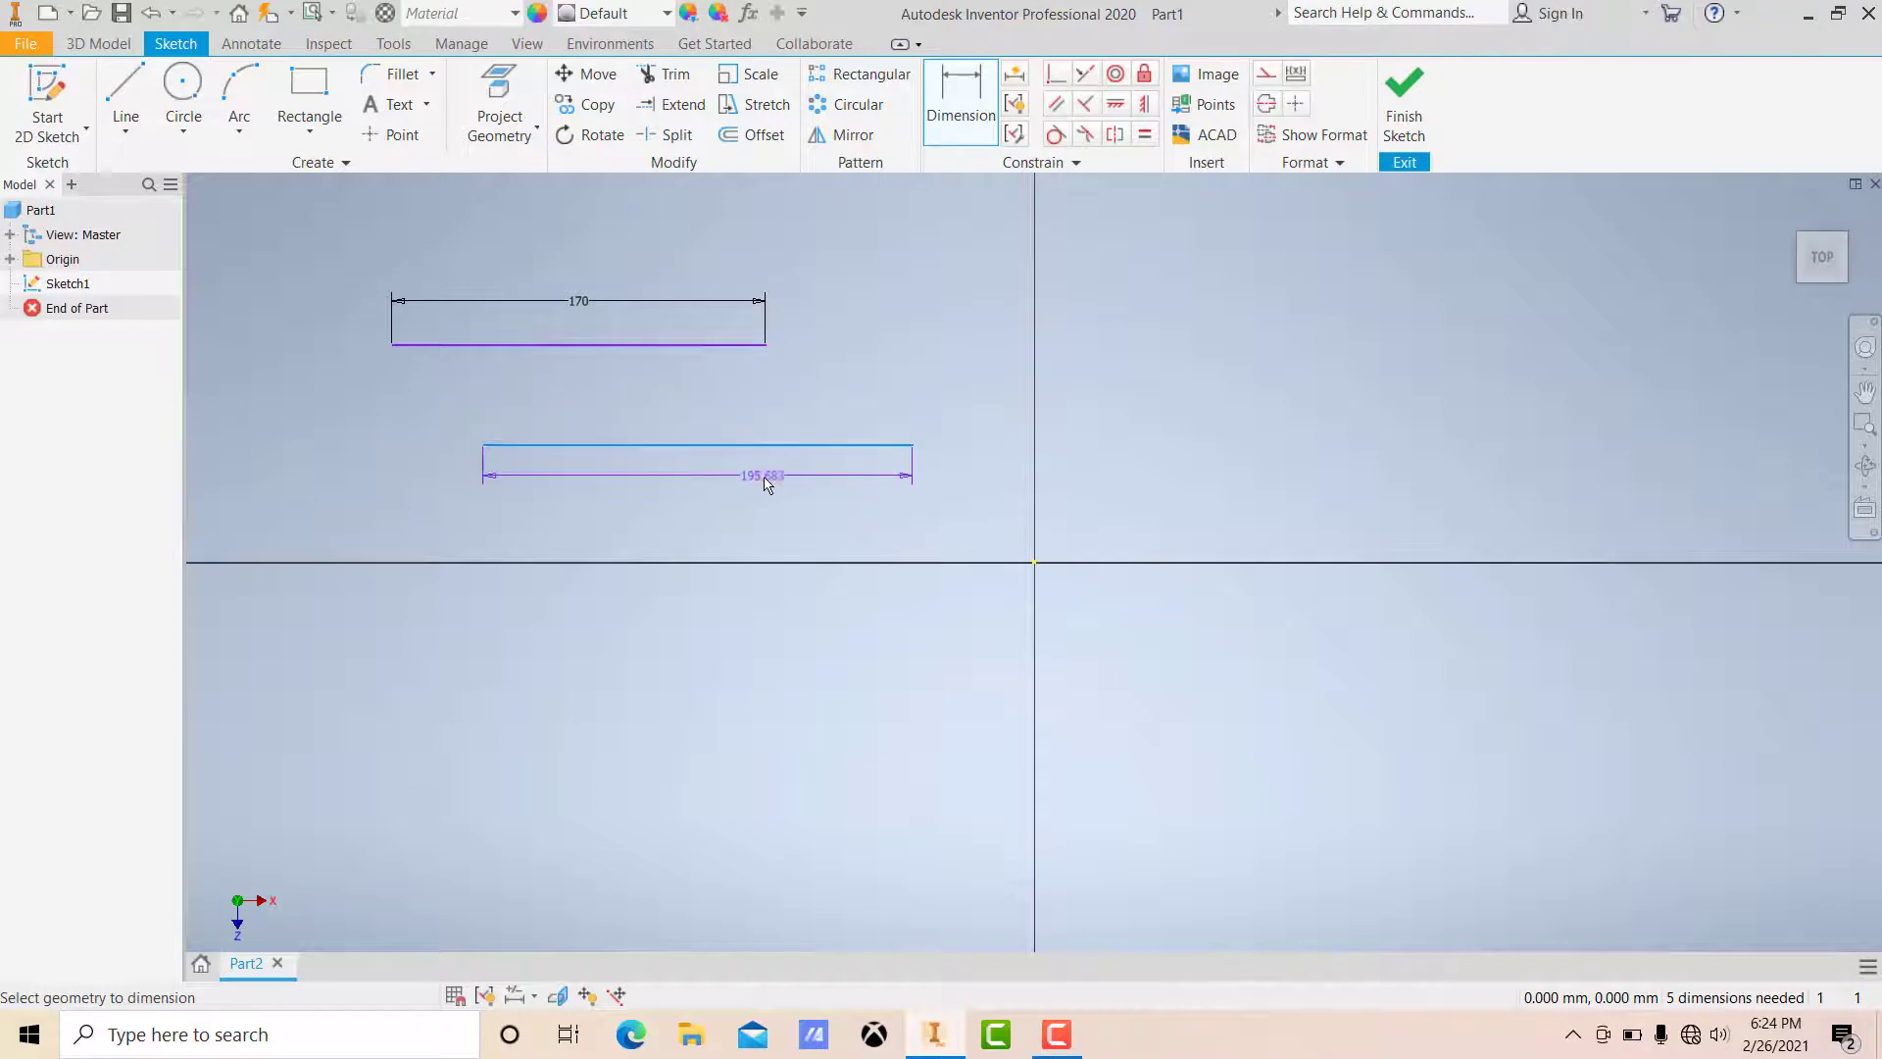
pyautogui.click(762, 493)
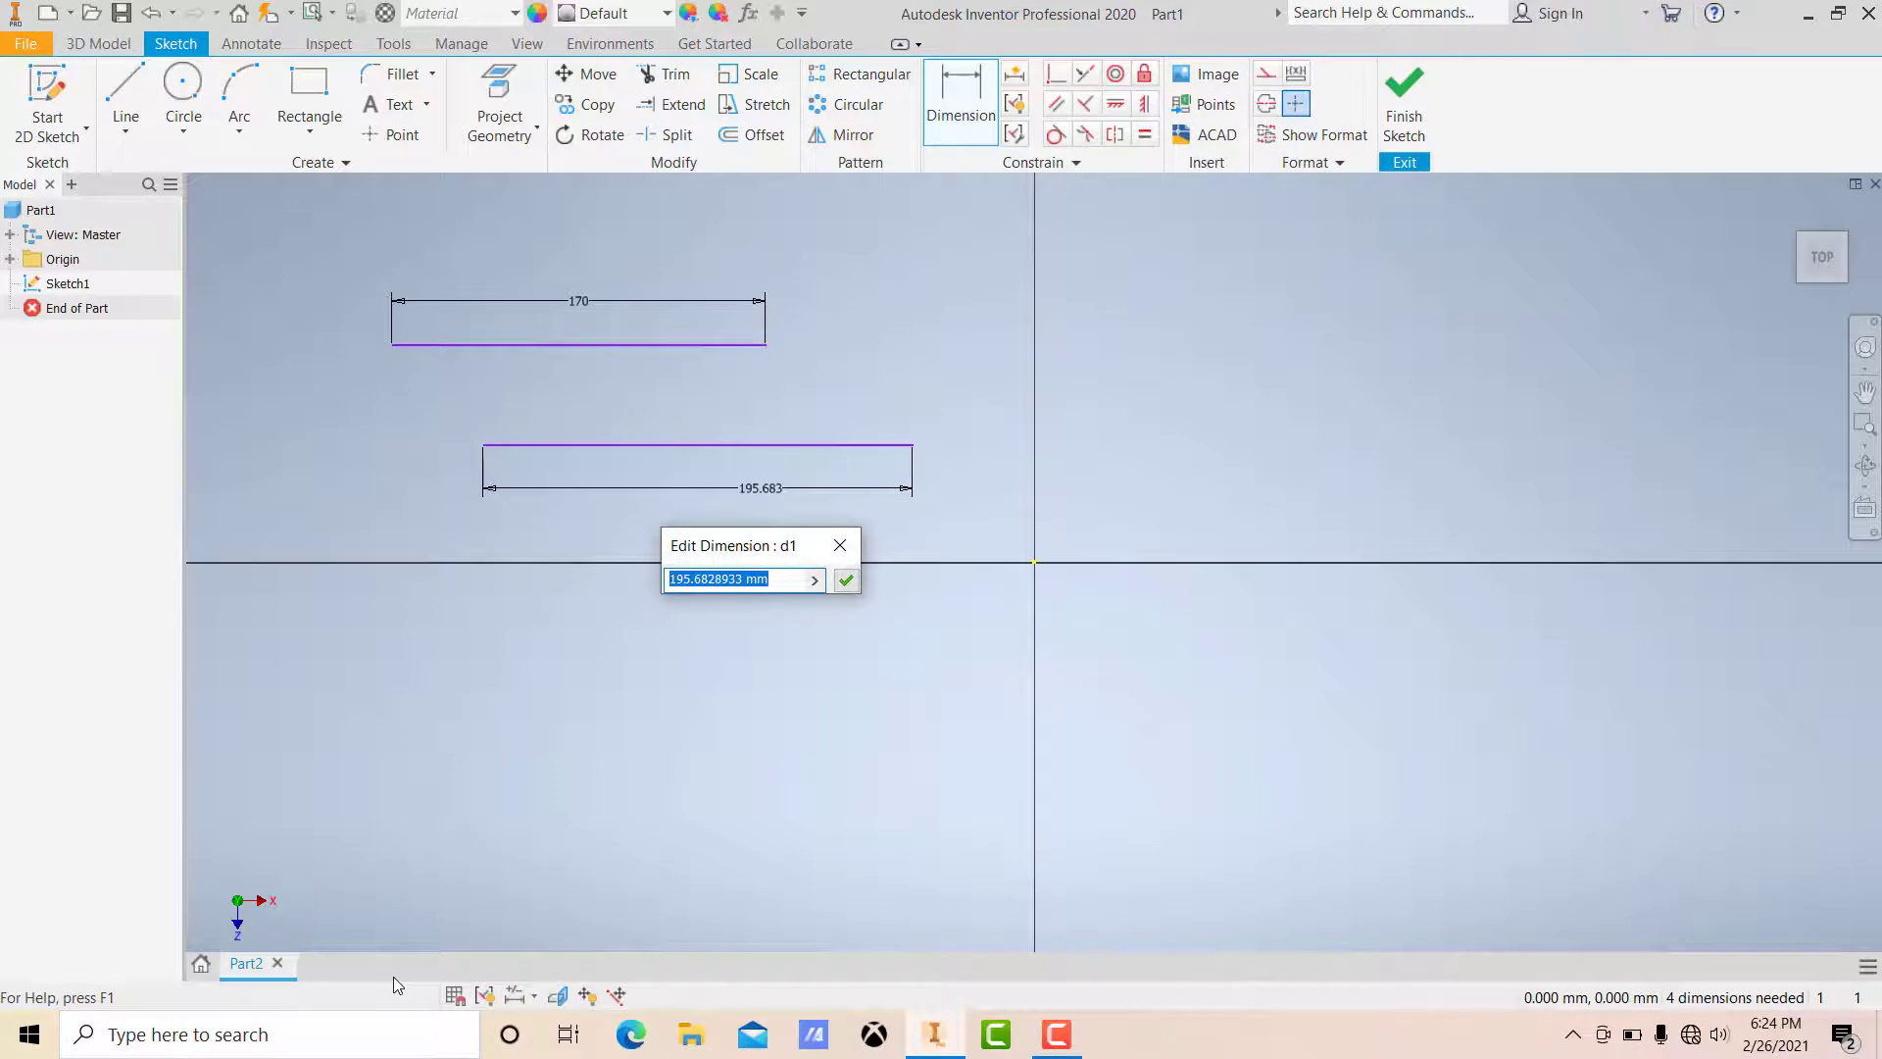
pyautogui.write('170')
pyautogui.press('Return')
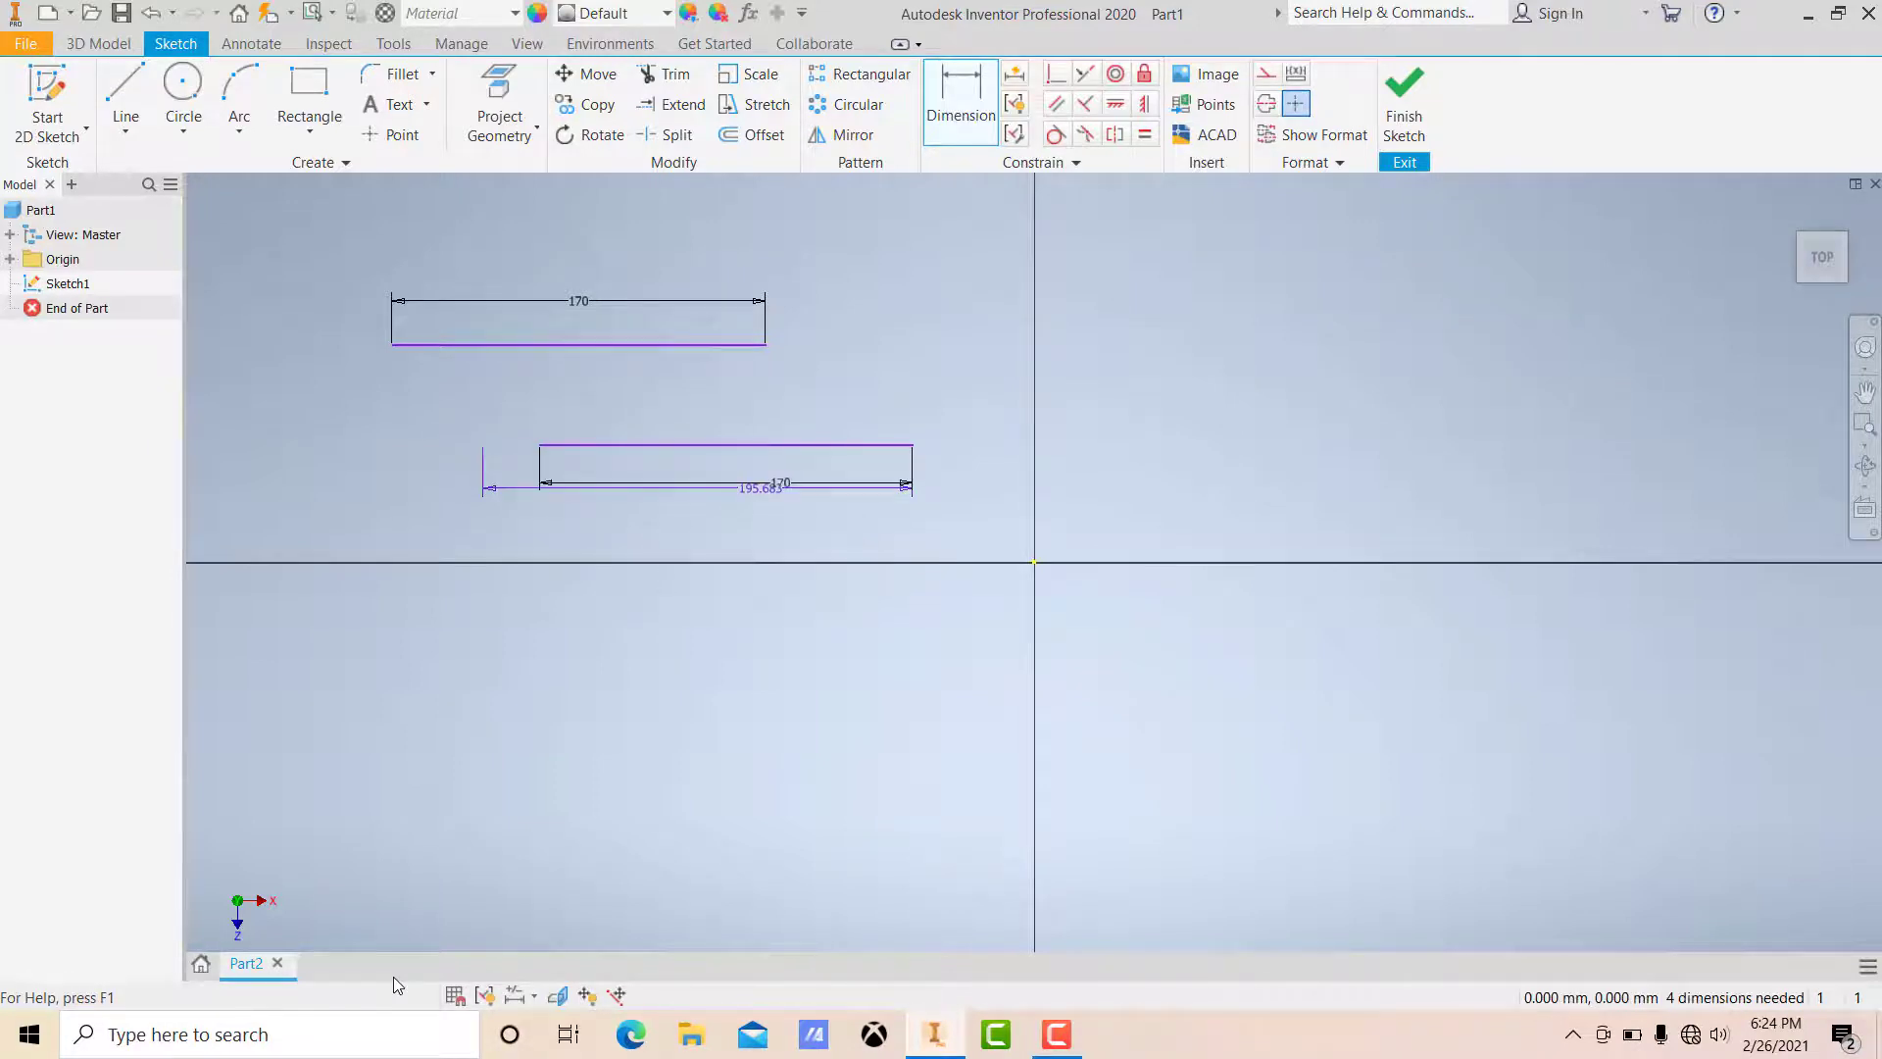
pyautogui.press('Escape')
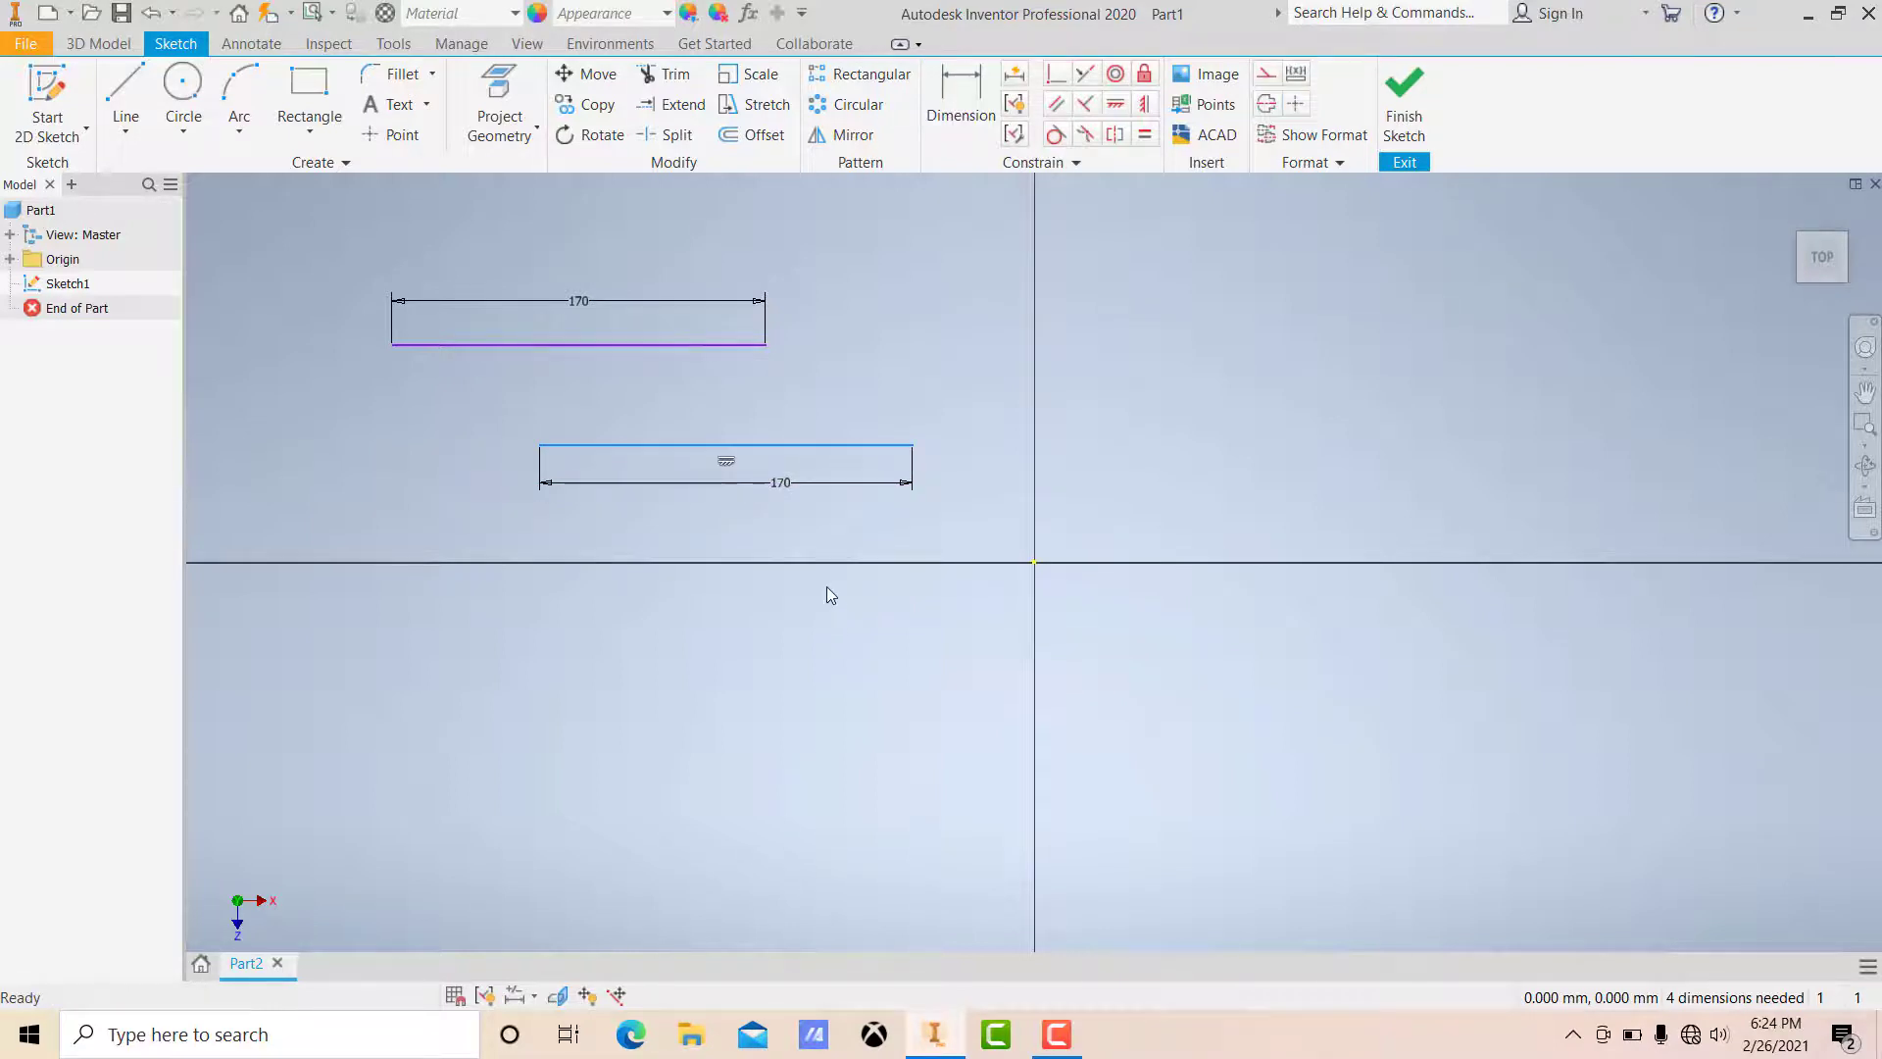
# Step: Dimension the vertical distance between the two lines as 50 mm
pyautogui.click(943, 378)
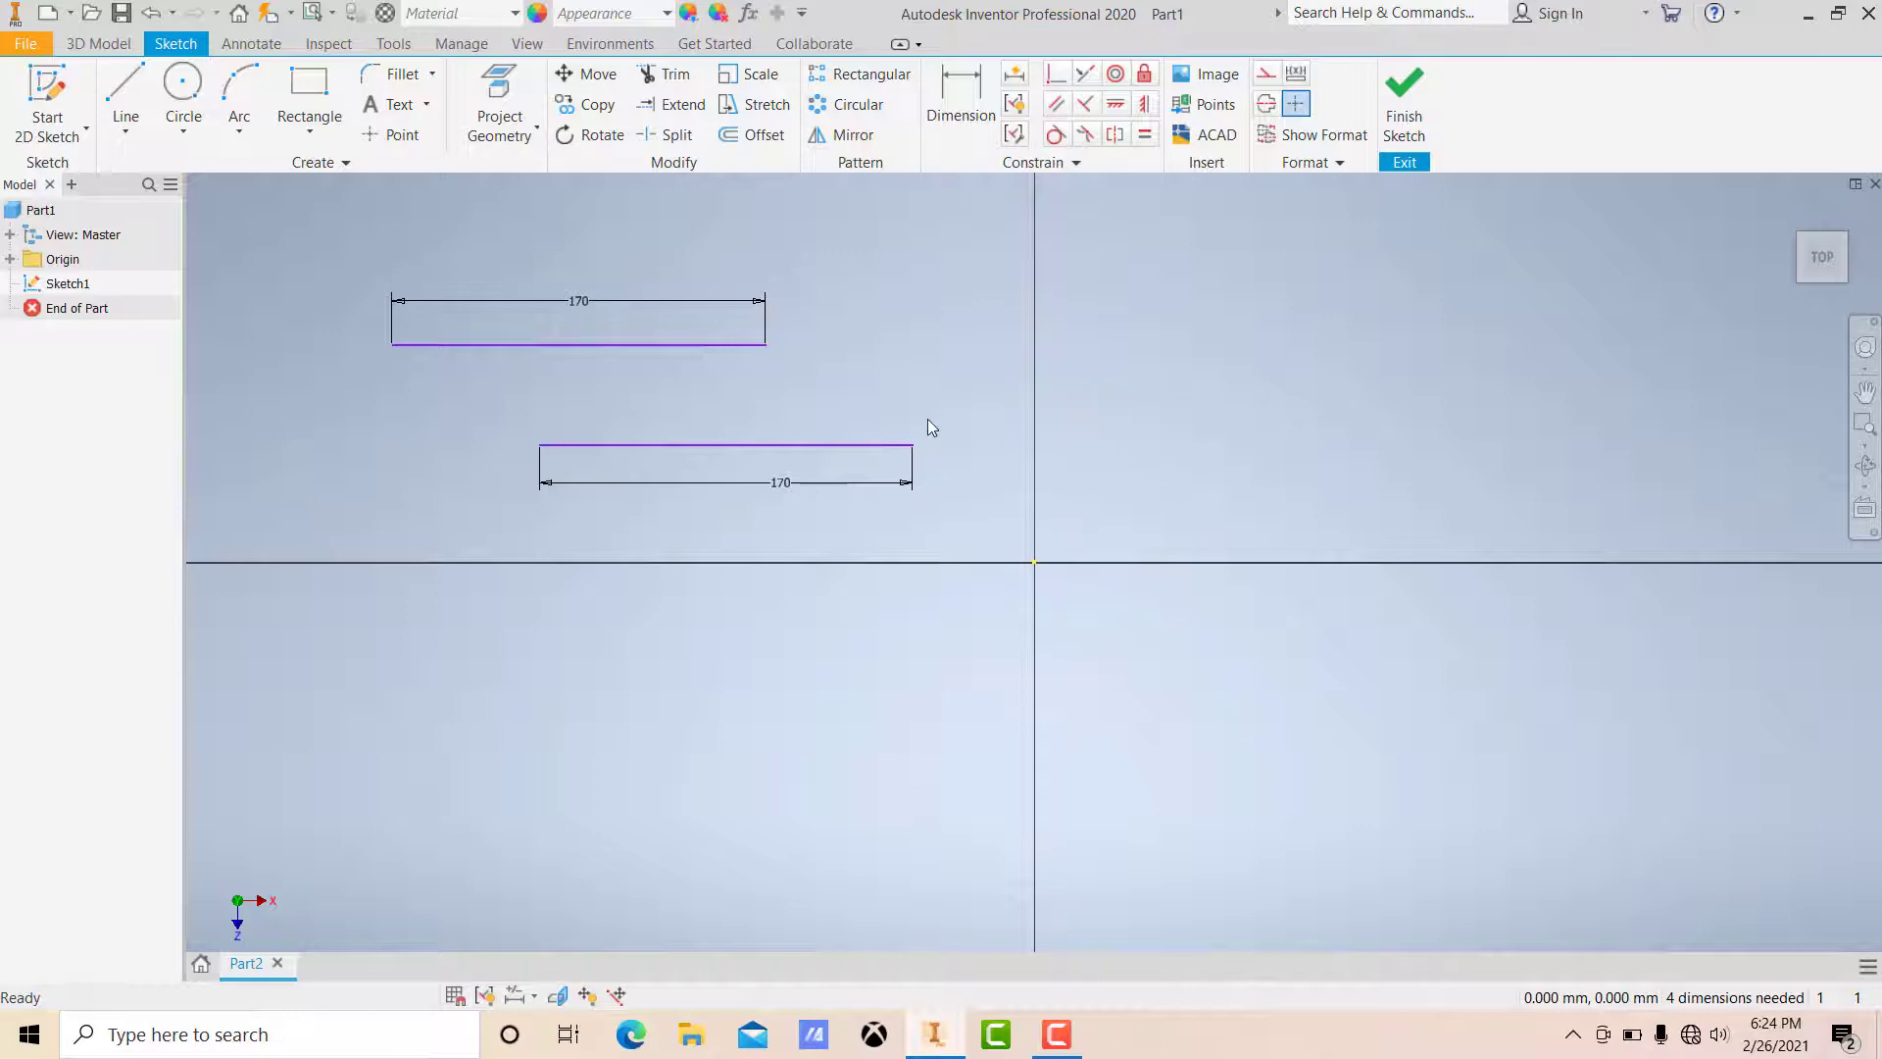
pyautogui.press('d')
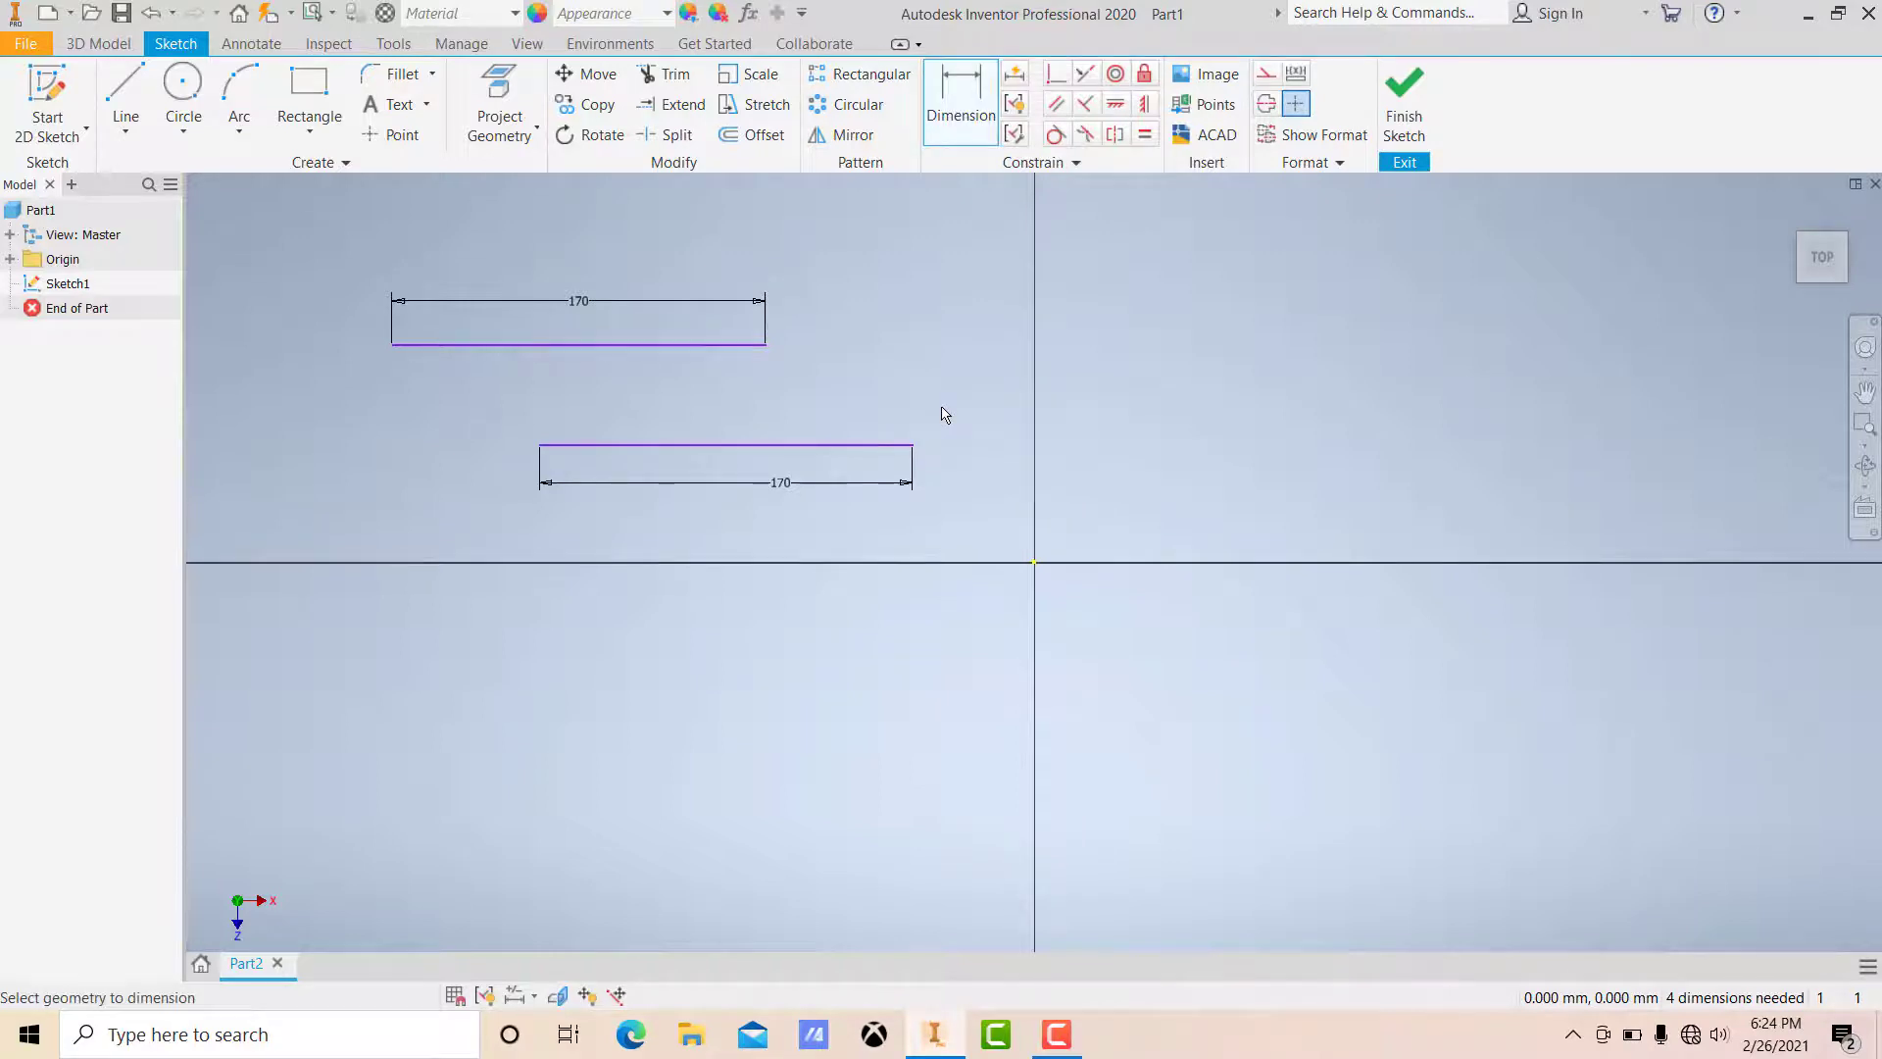
pyautogui.click(894, 446)
pyautogui.click(733, 348)
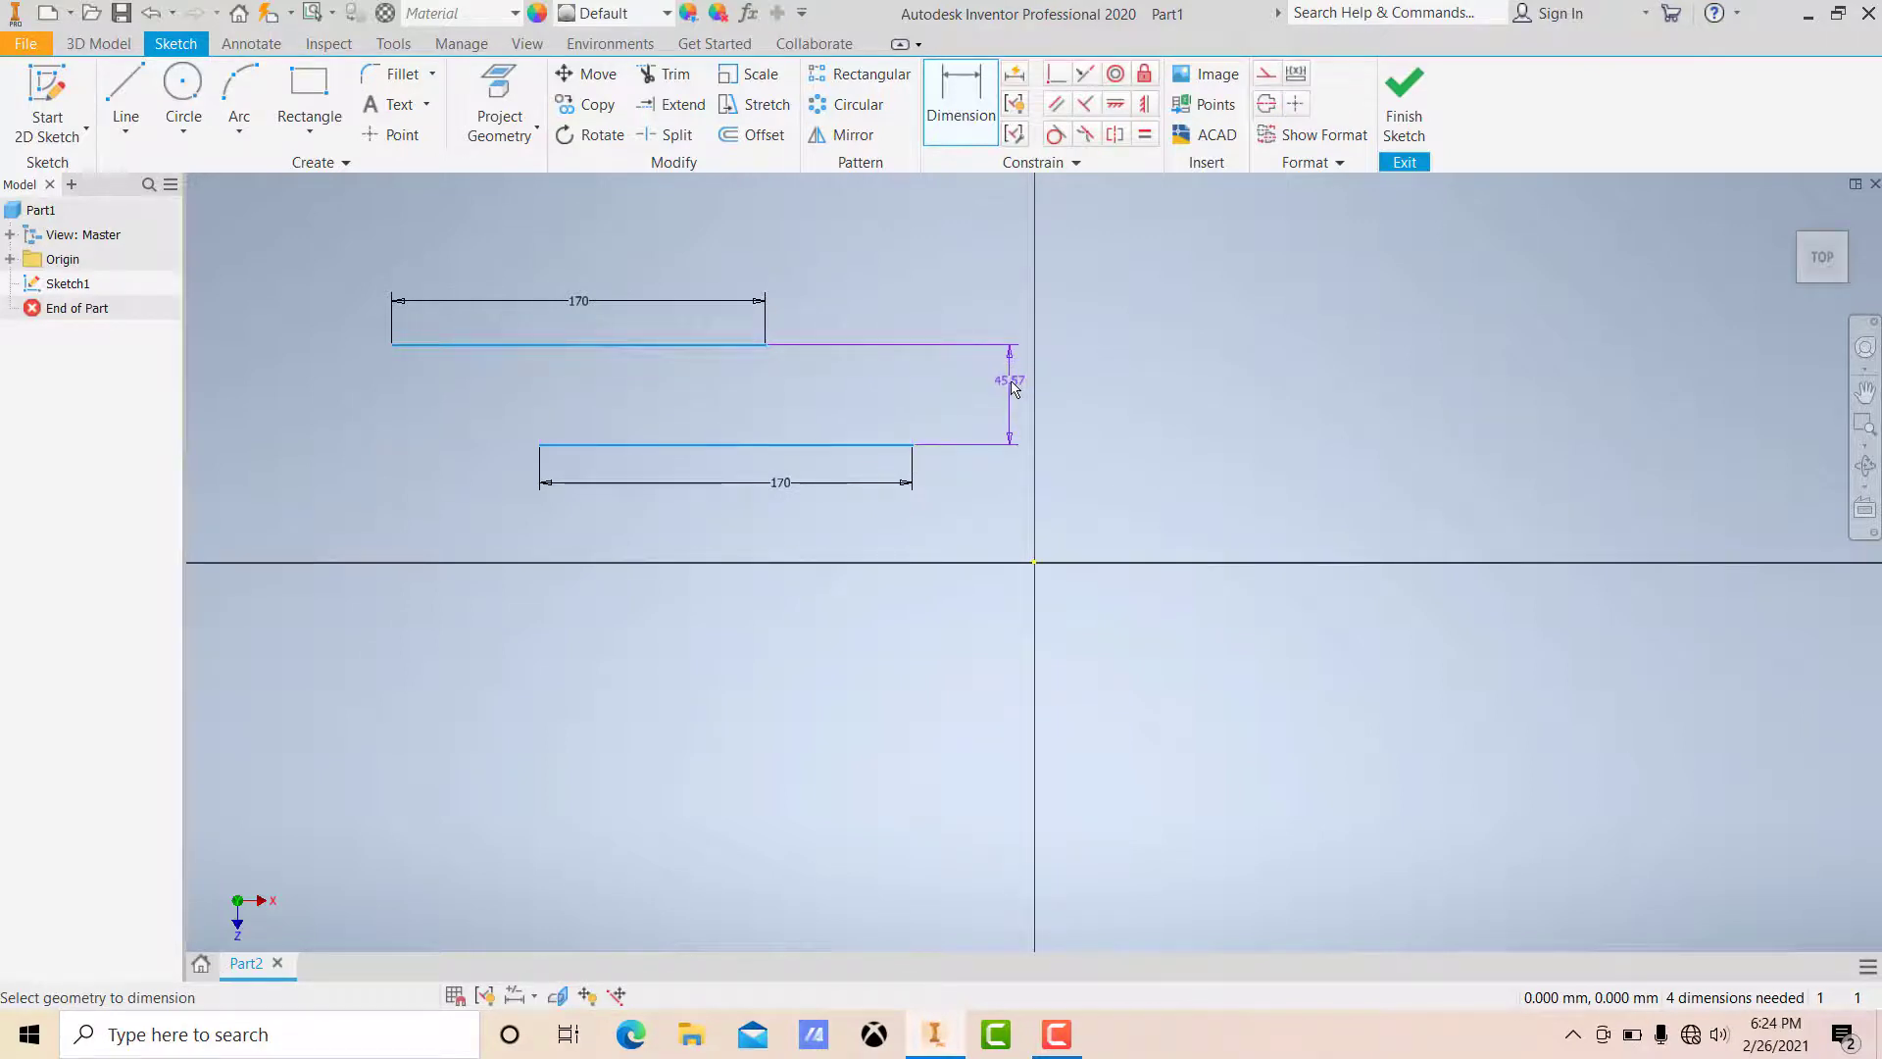
pyautogui.click(1013, 383)
pyautogui.write('50')
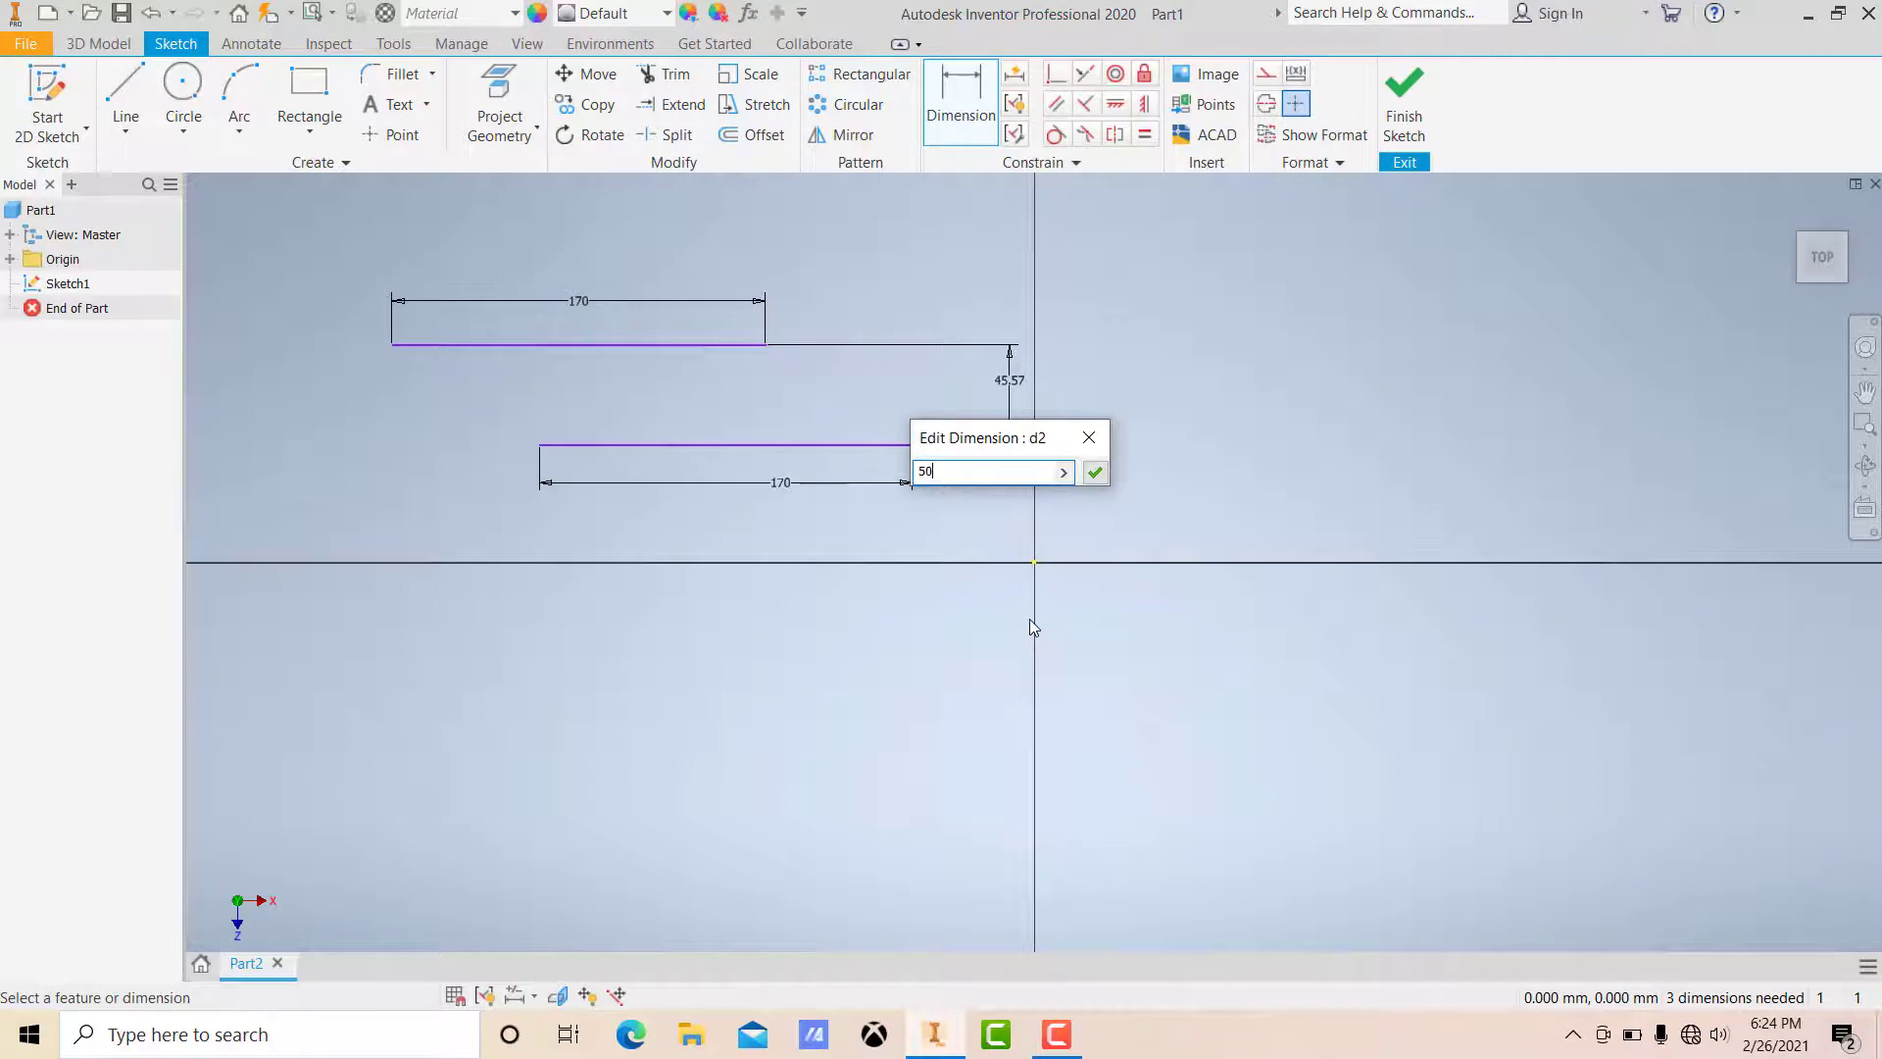
pyautogui.press('Return')
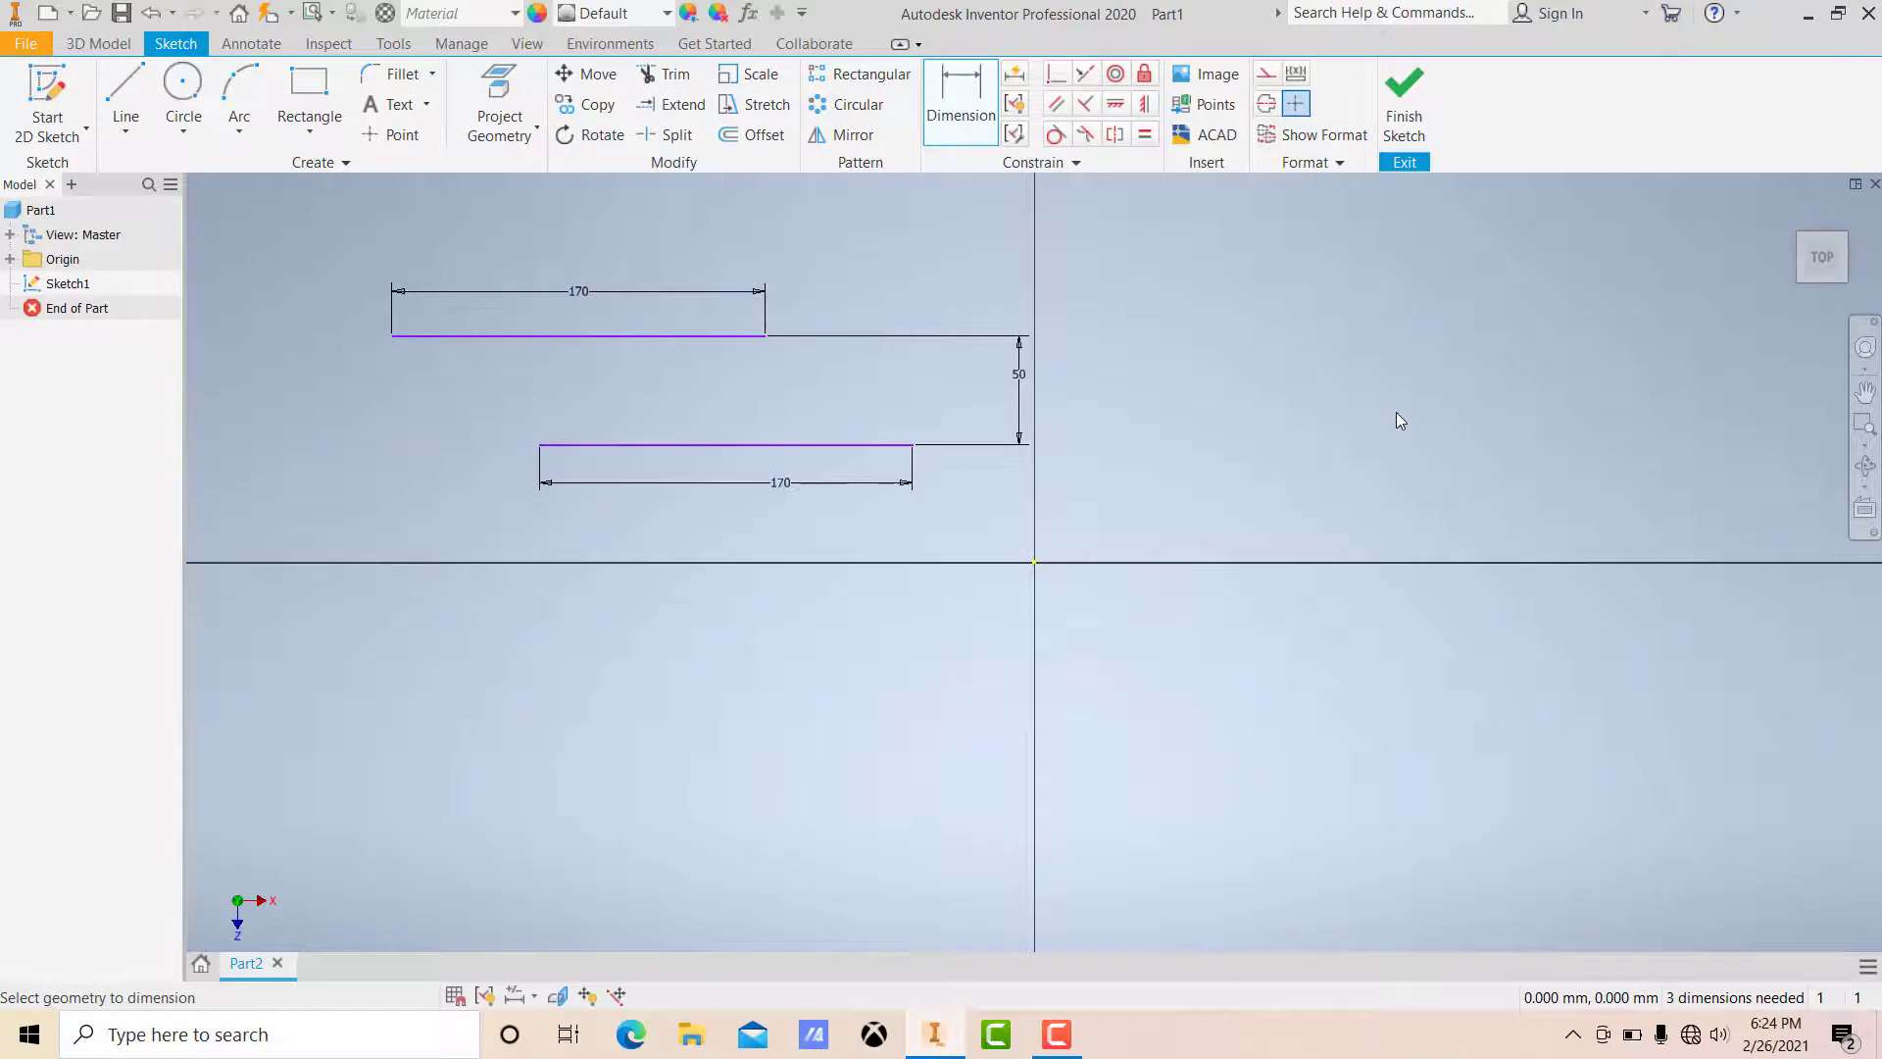
pyautogui.press('Escape')
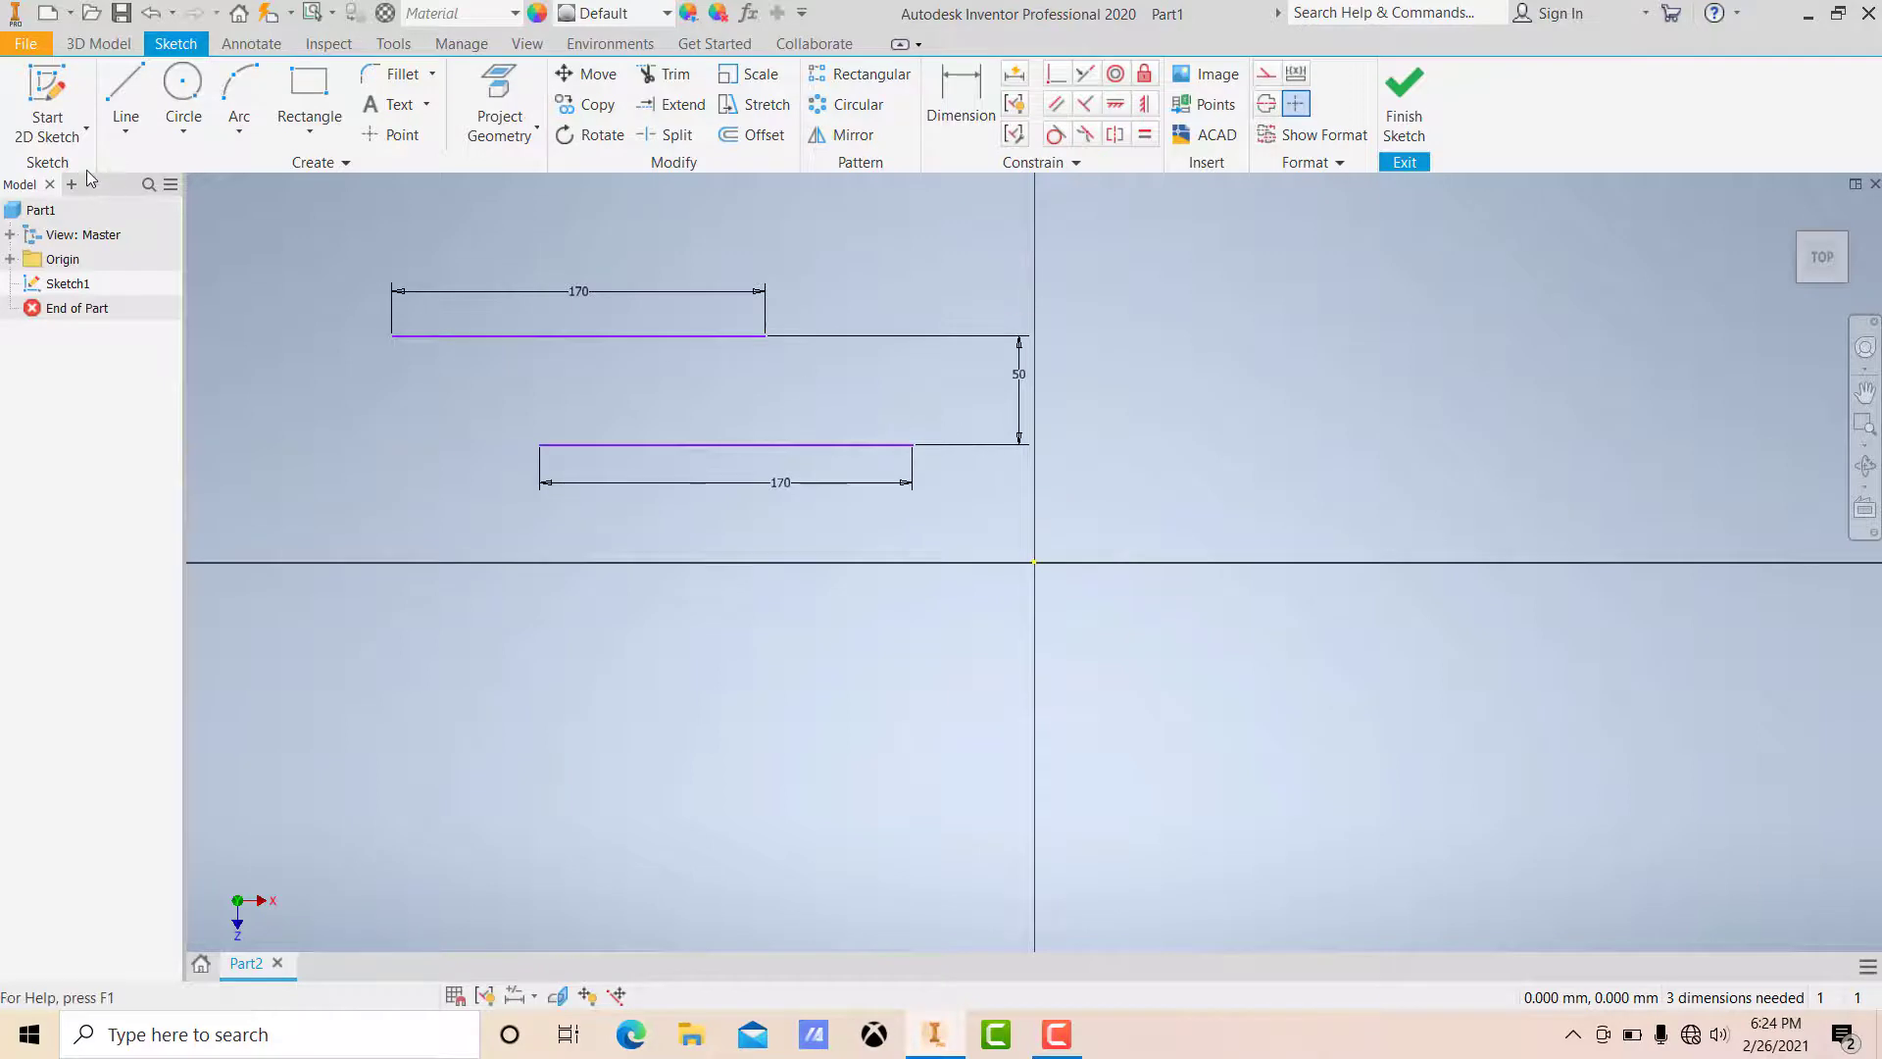
# Step: Draw a control vertex spline through four vertices right of the vertical axis, above the horizontal axis
pyautogui.click(111, 133)
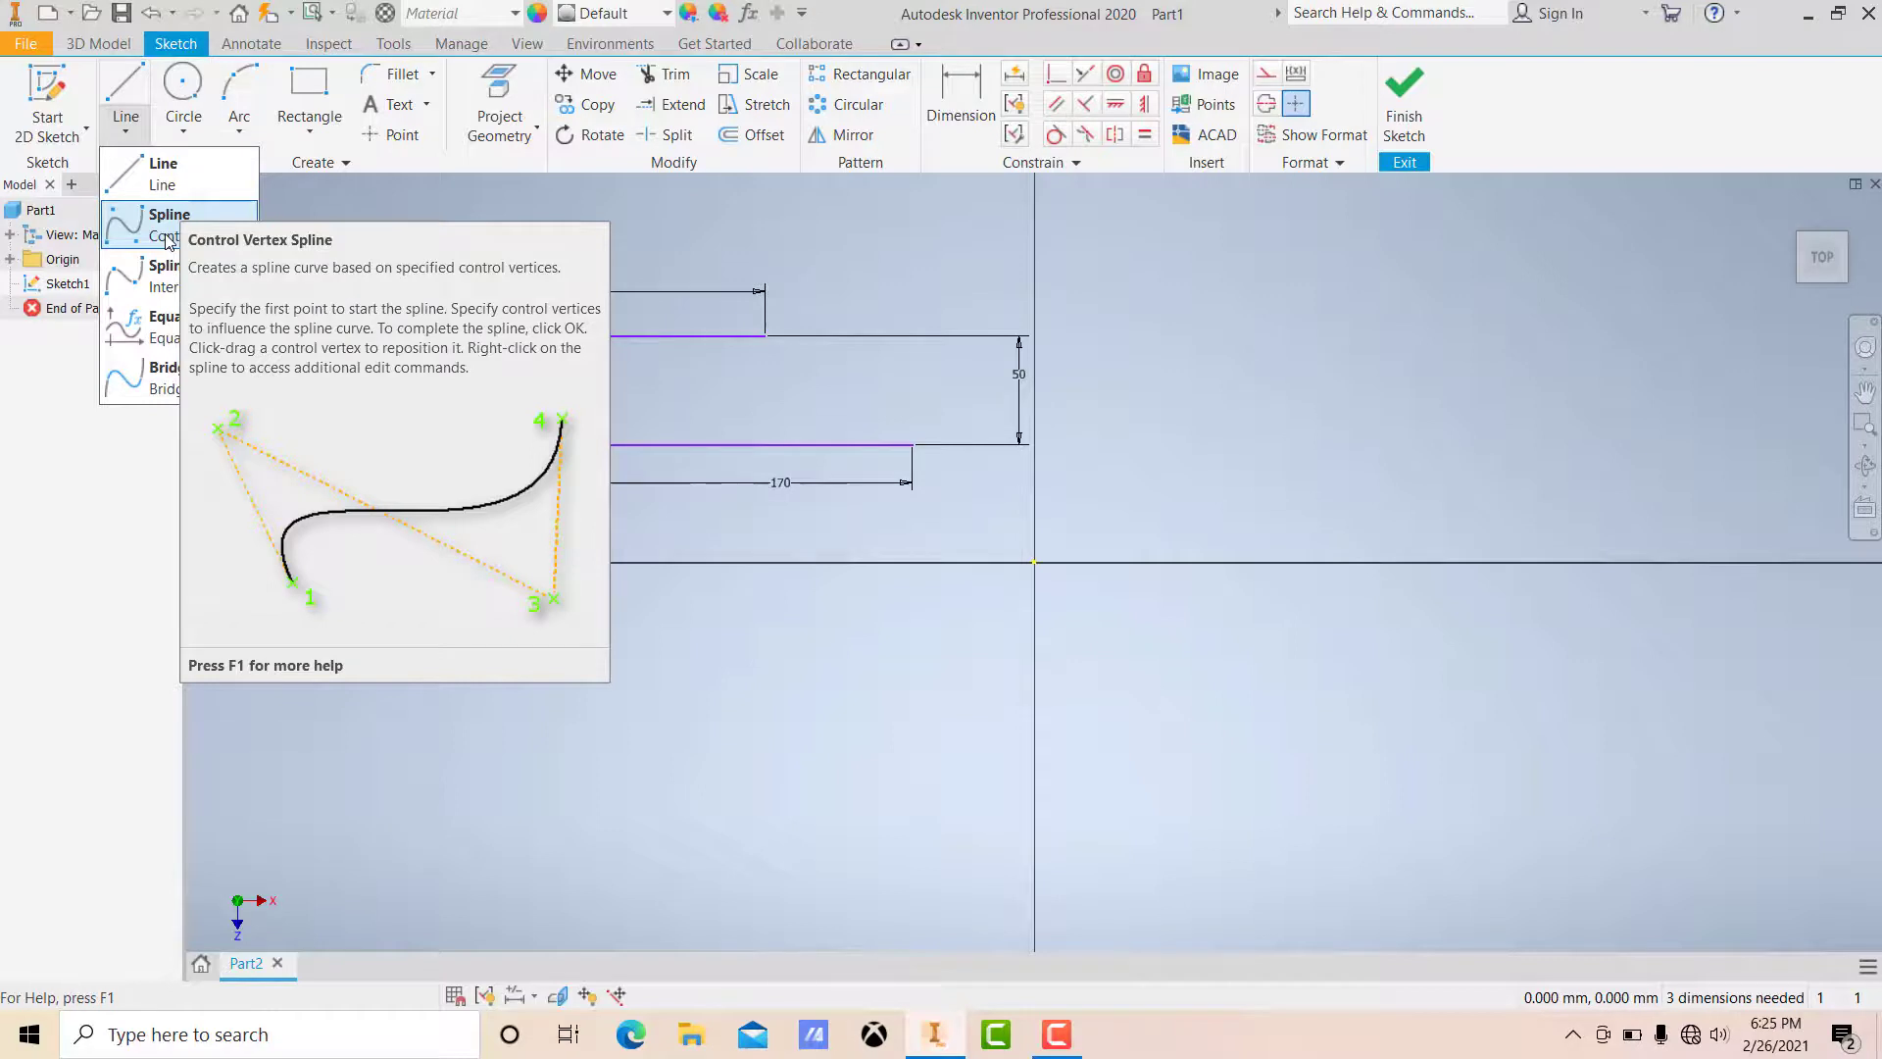
pyautogui.click(166, 238)
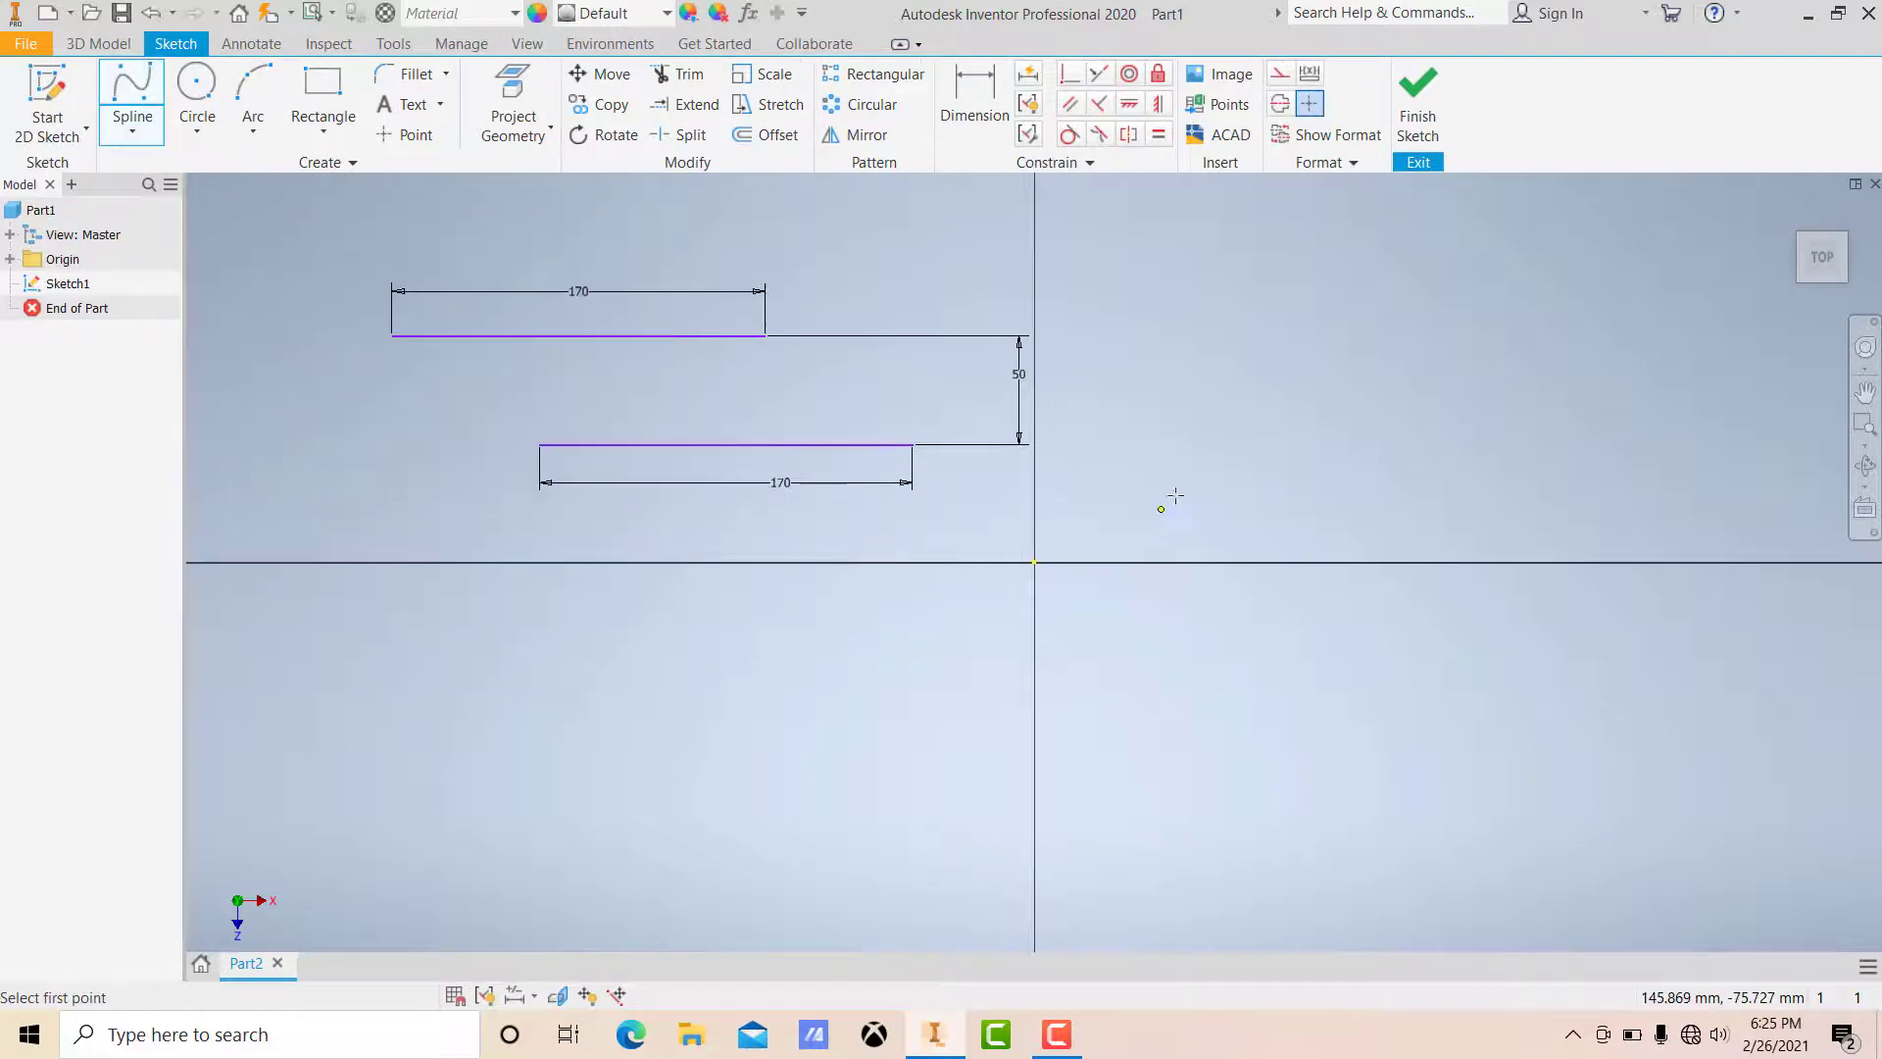
pyautogui.click(1179, 551)
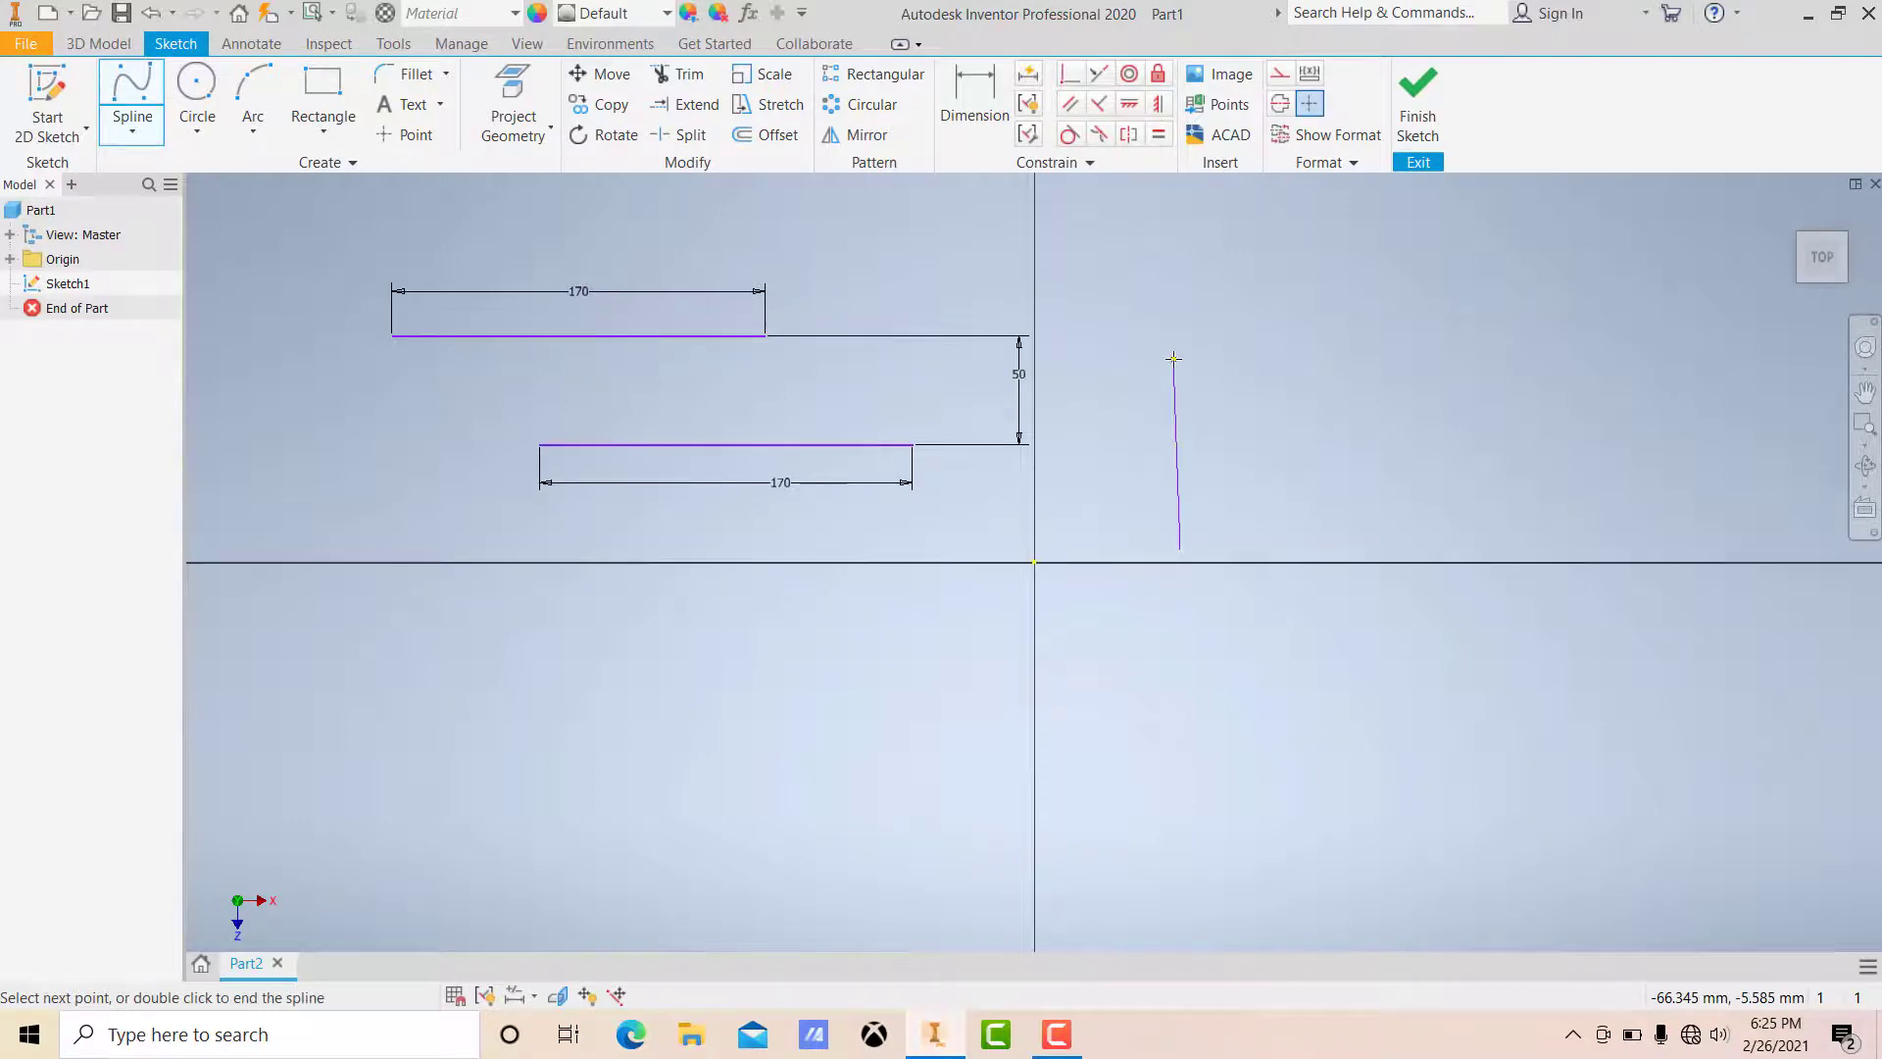
pyautogui.click(1180, 359)
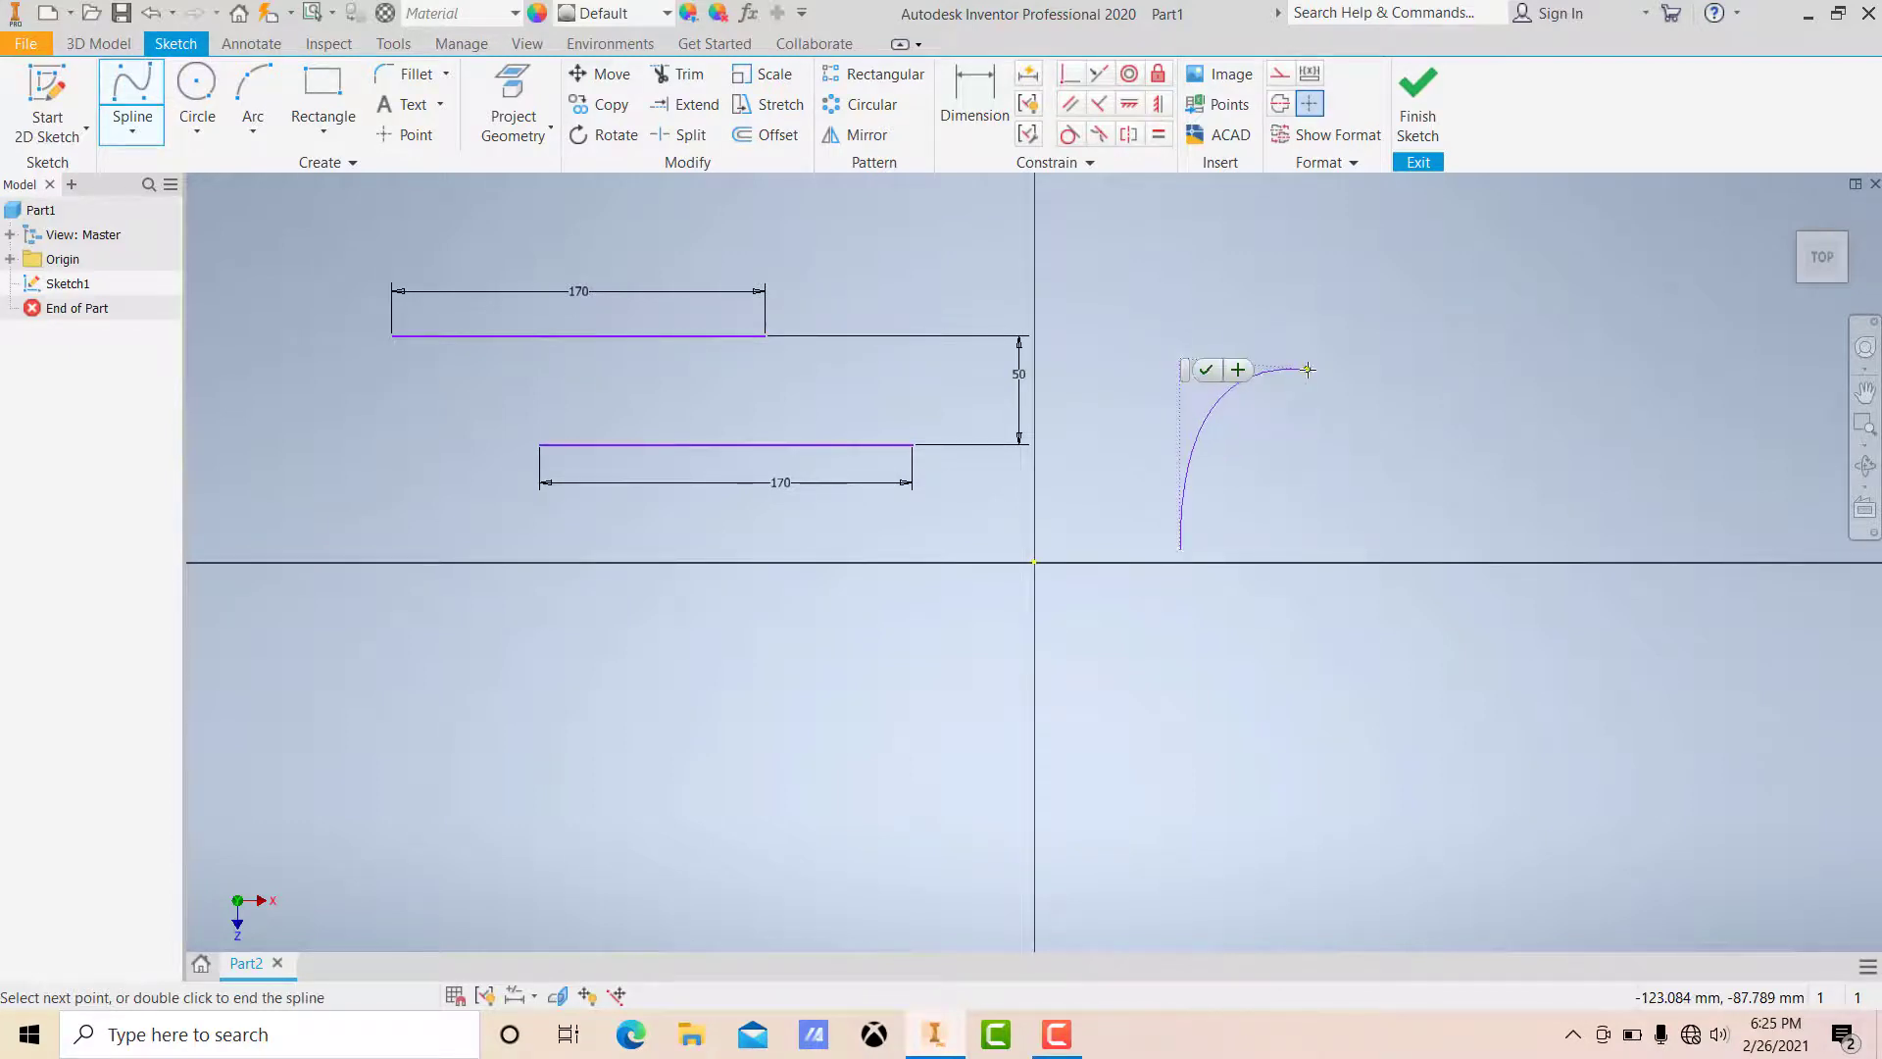
pyautogui.click(1377, 356)
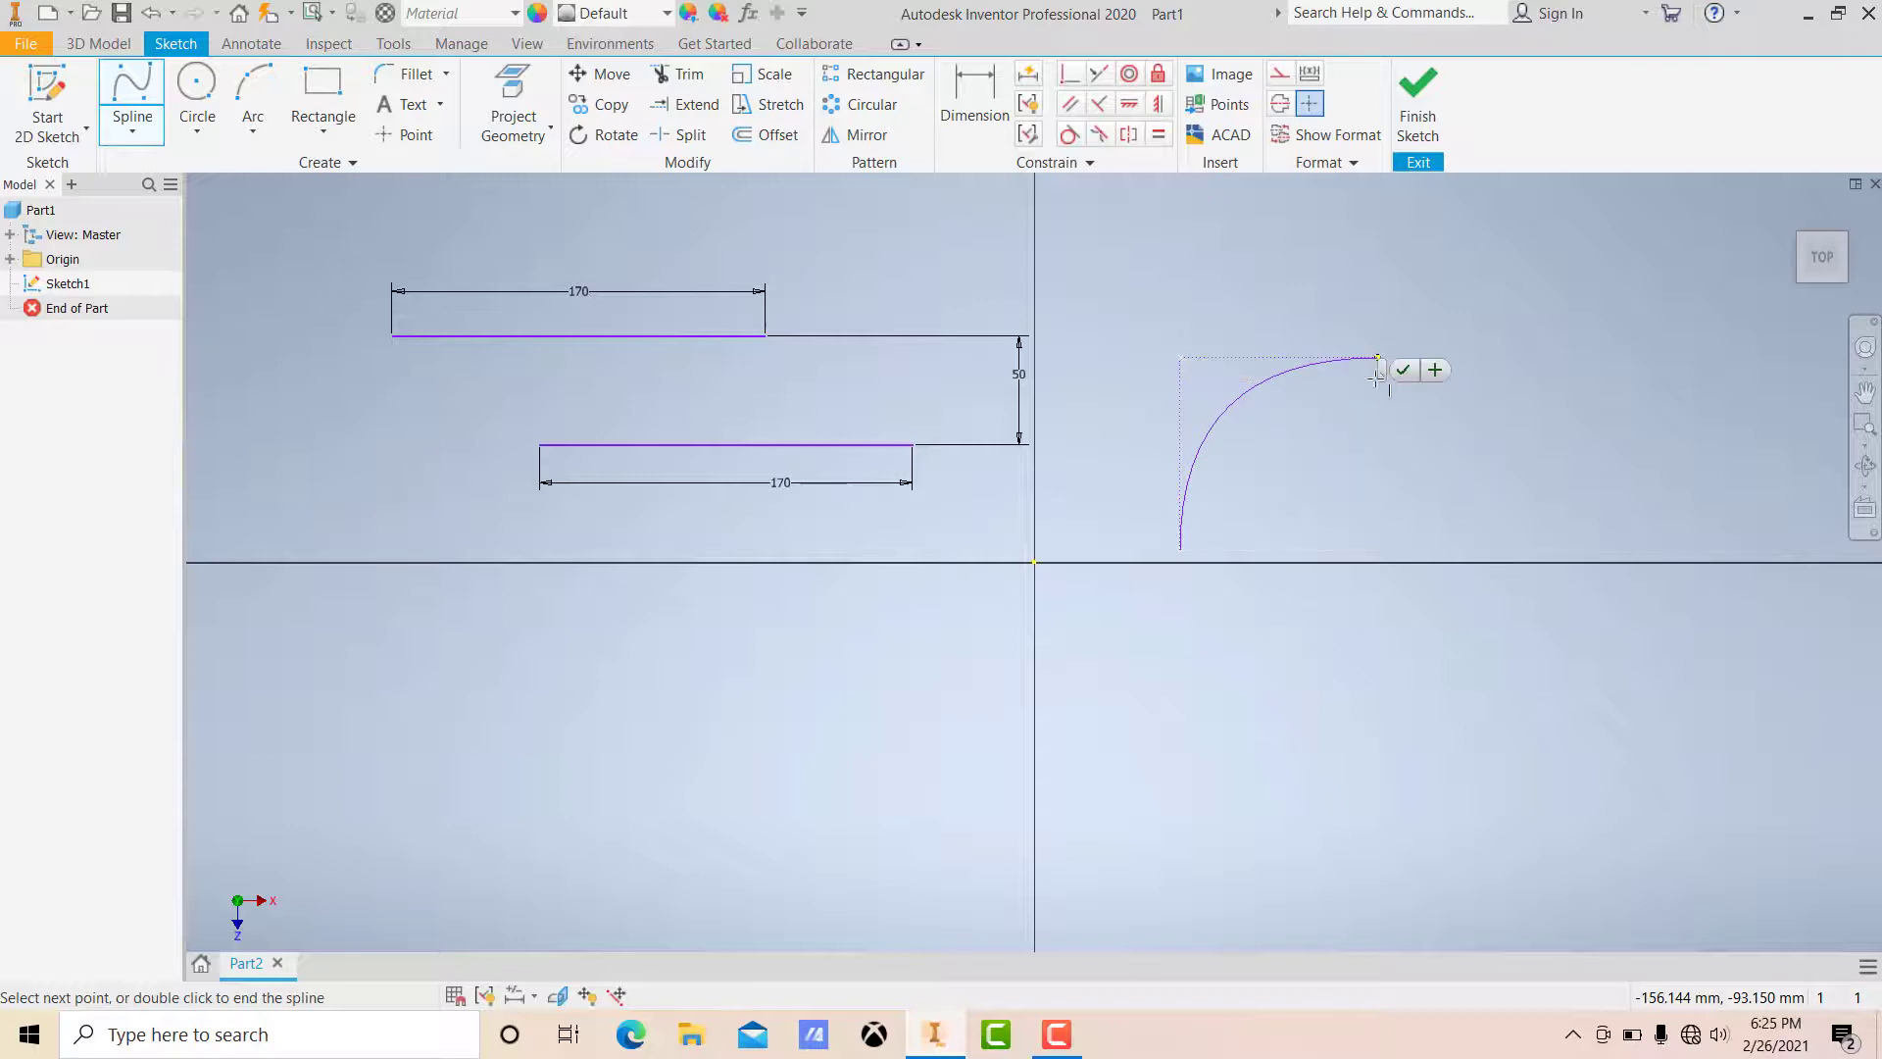
pyautogui.click(1384, 526)
pyautogui.click(1536, 366)
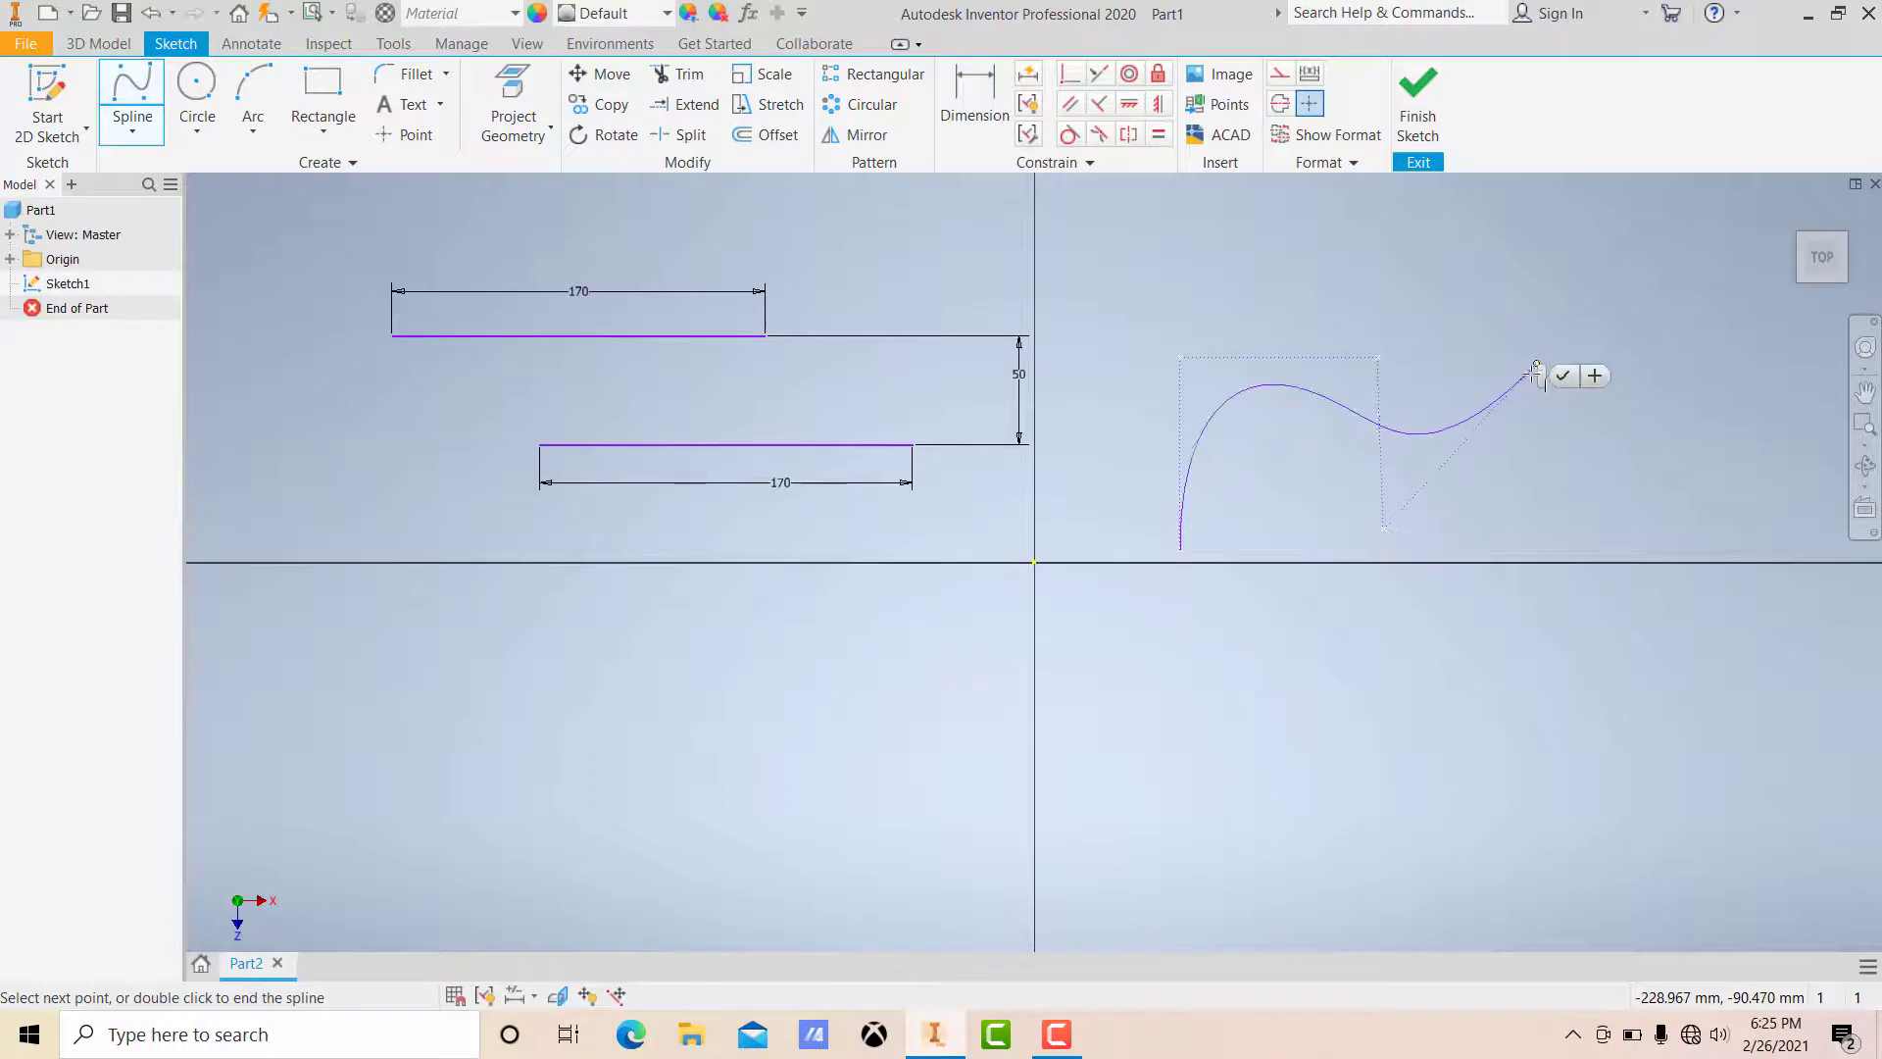
pyautogui.click(1559, 377)
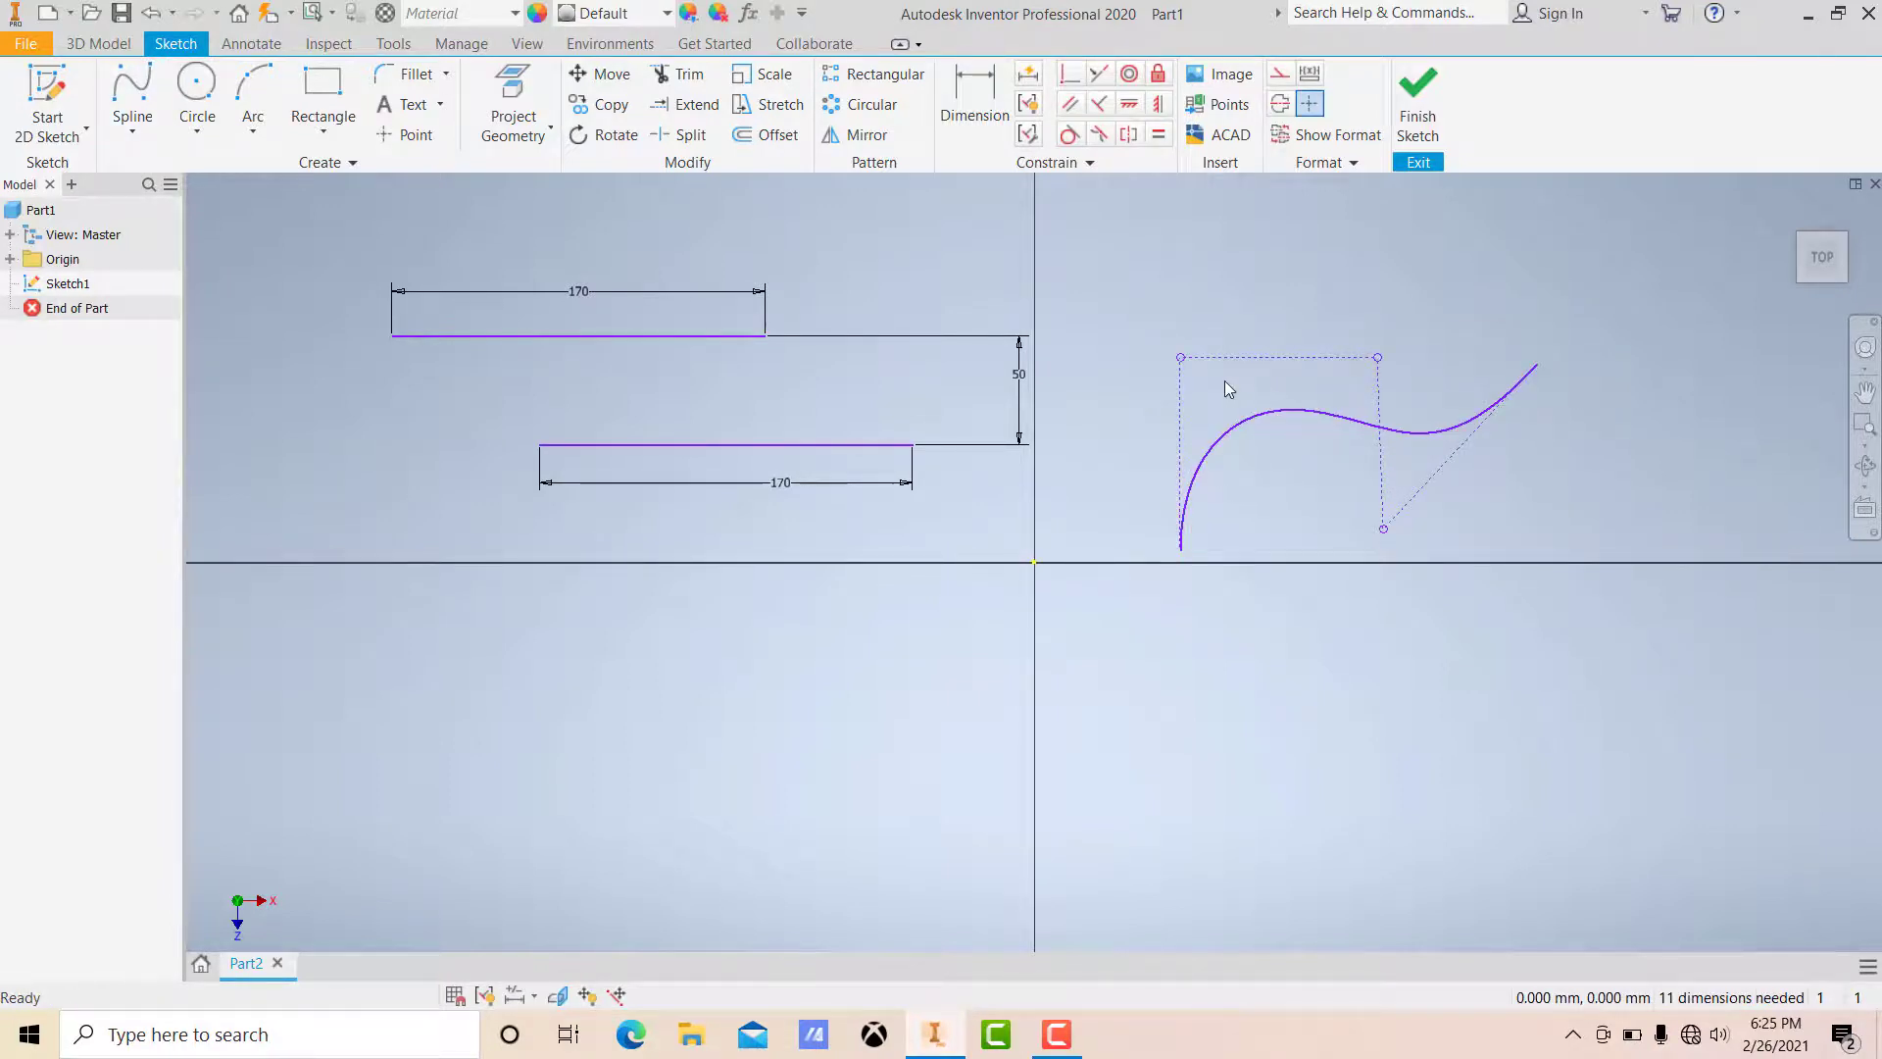
# Step: Reshape the control vertex spline by dragging its control vertices, pulling one well below the horizontal axis
pyautogui.moveTo(1118, 280); pyautogui.dragTo(1630, 603)
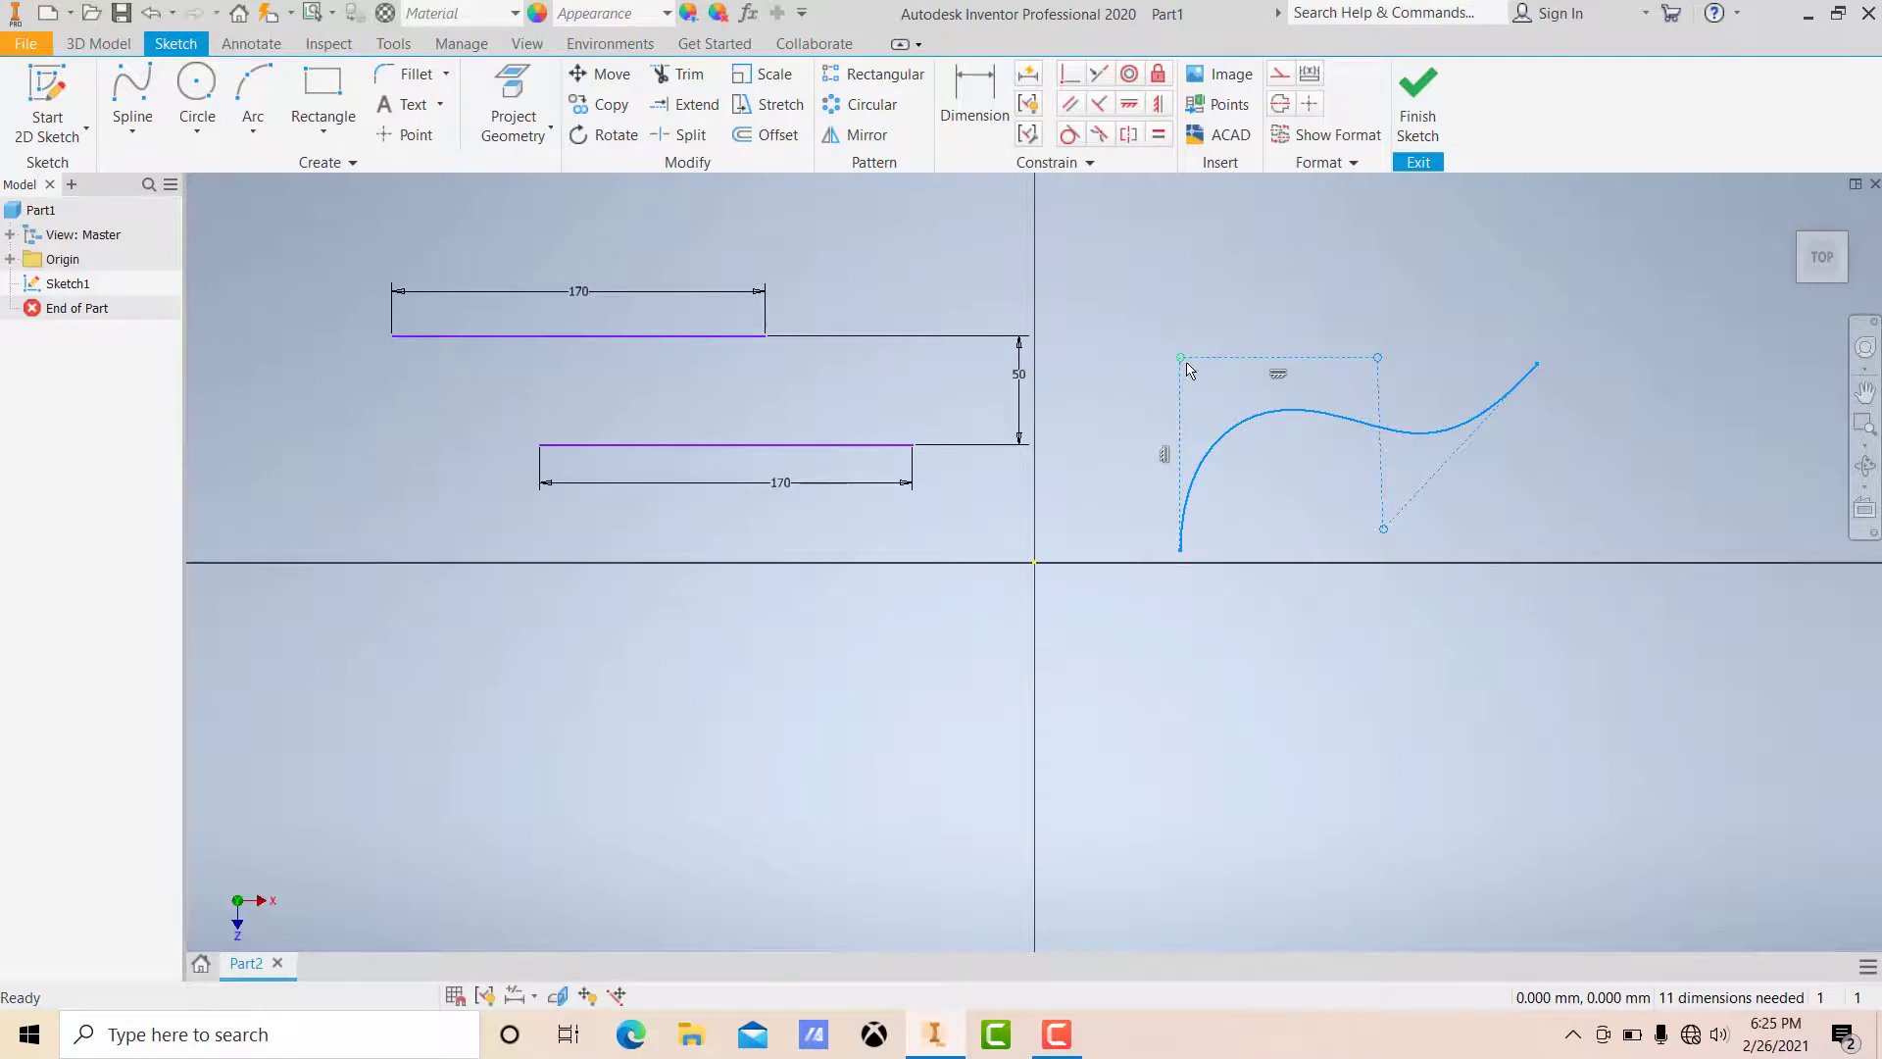
pyautogui.moveTo(1187, 369)
pyautogui.moveTo(1187, 369)
pyautogui.mouseDown()
pyautogui.moveTo(1177, 334)
pyautogui.moveTo(1194, 373)
pyautogui.mouseUp()
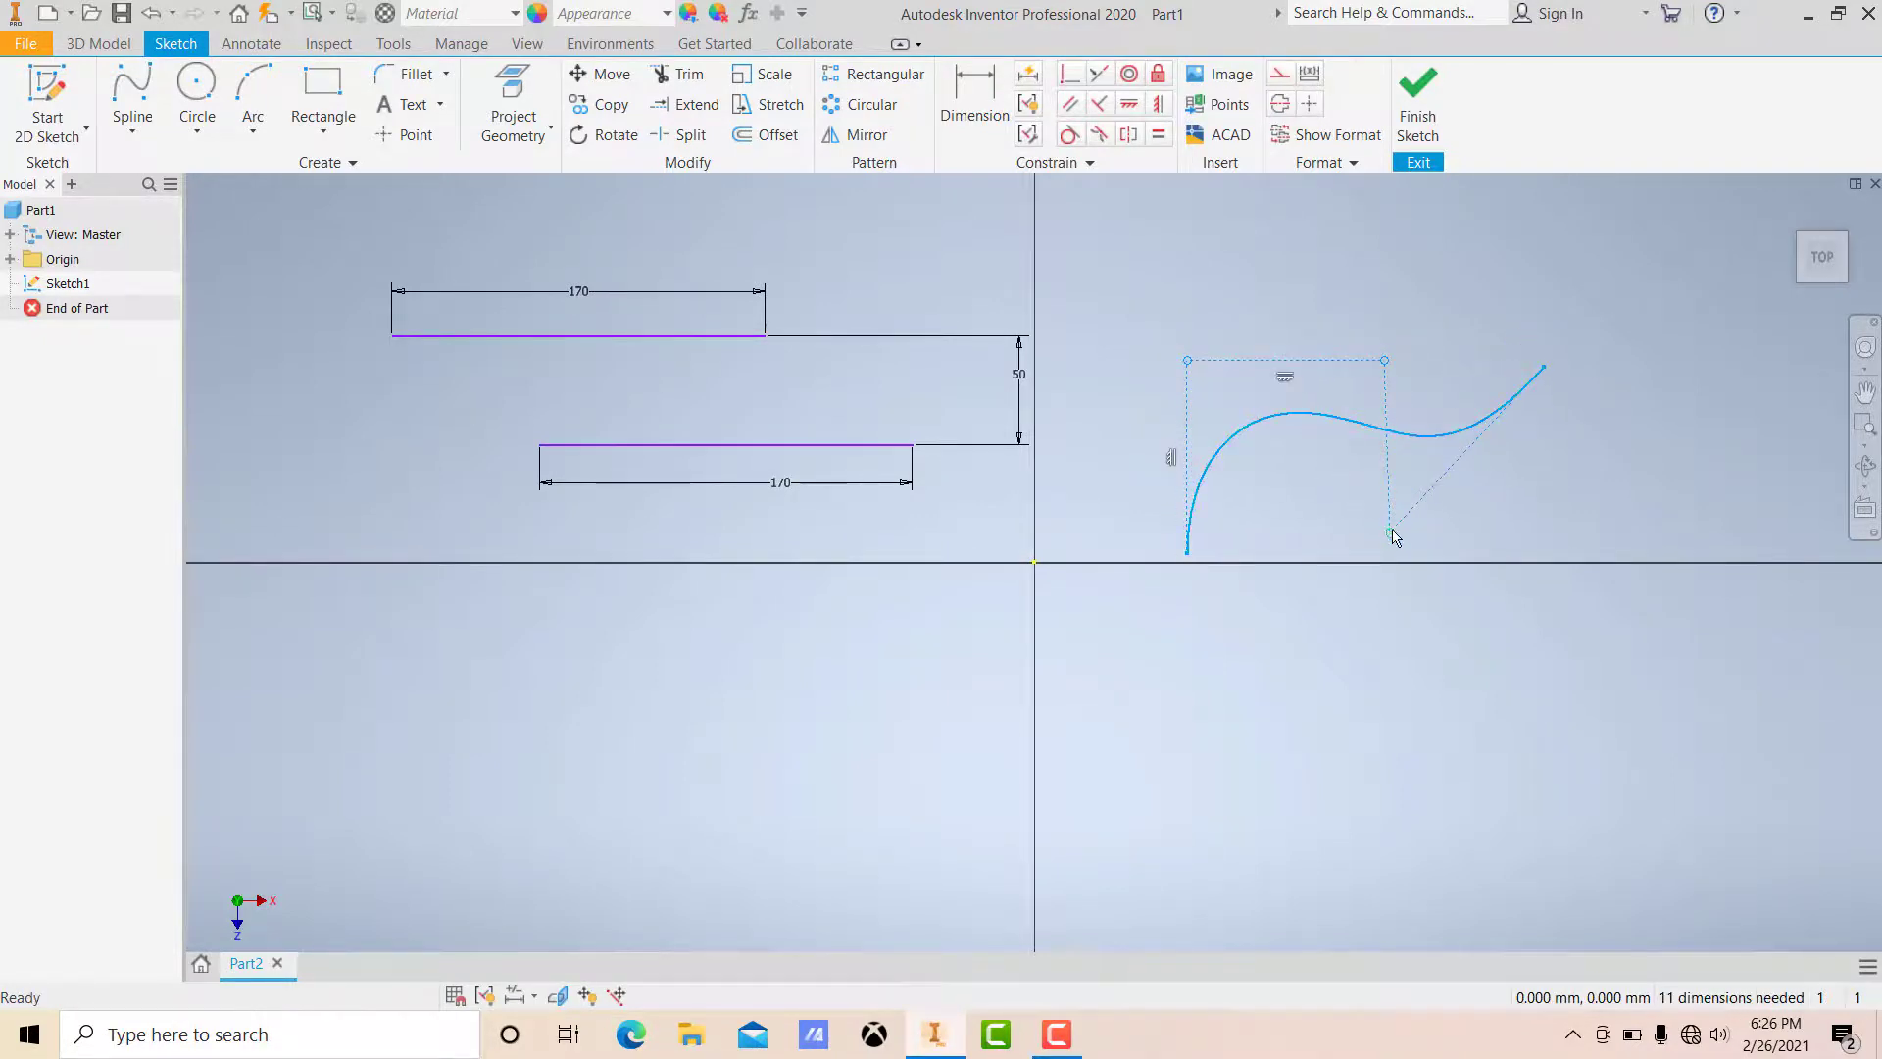
pyautogui.moveTo(1393, 541); pyautogui.dragTo(1501, 566)
pyautogui.moveTo(1375, 383); pyautogui.dragTo(1343, 355)
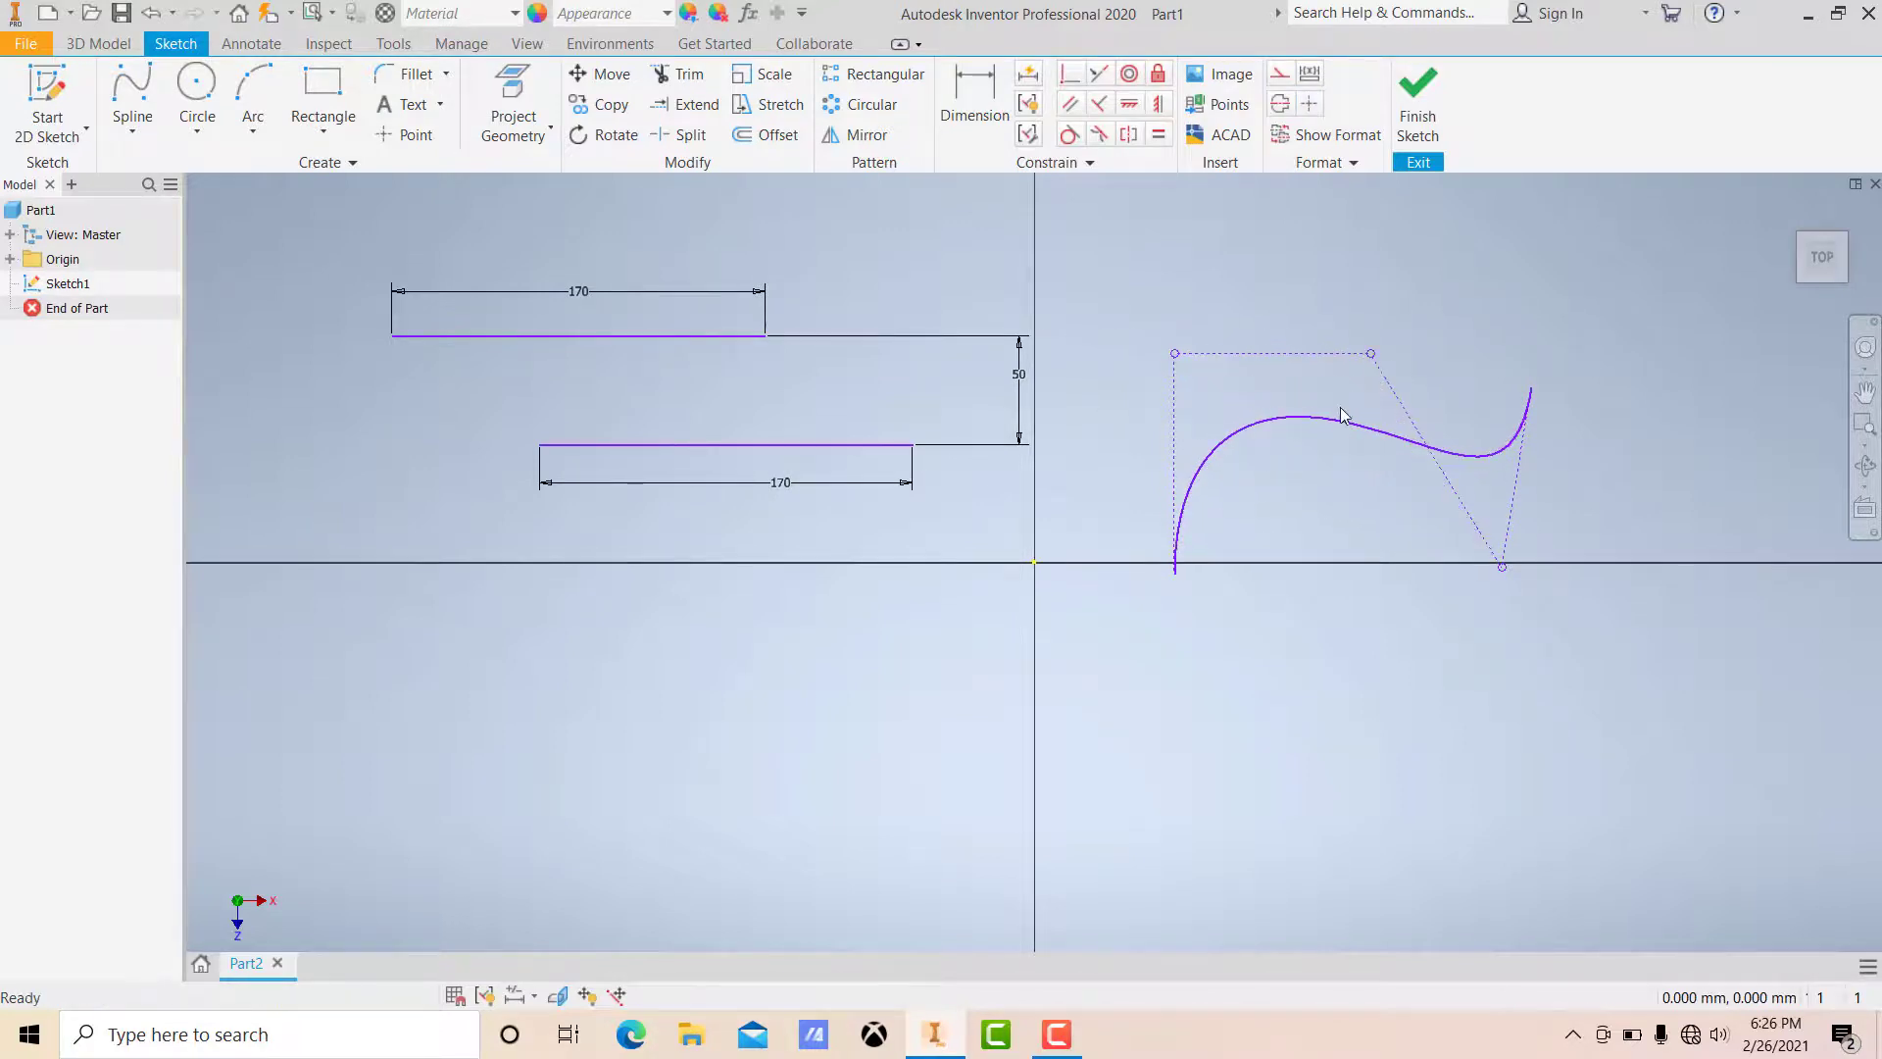
pyautogui.moveTo(1346, 428)
pyautogui.mouseDown()
pyautogui.moveTo(1352, 477)
pyautogui.moveTo(1347, 392)
pyautogui.mouseUp()
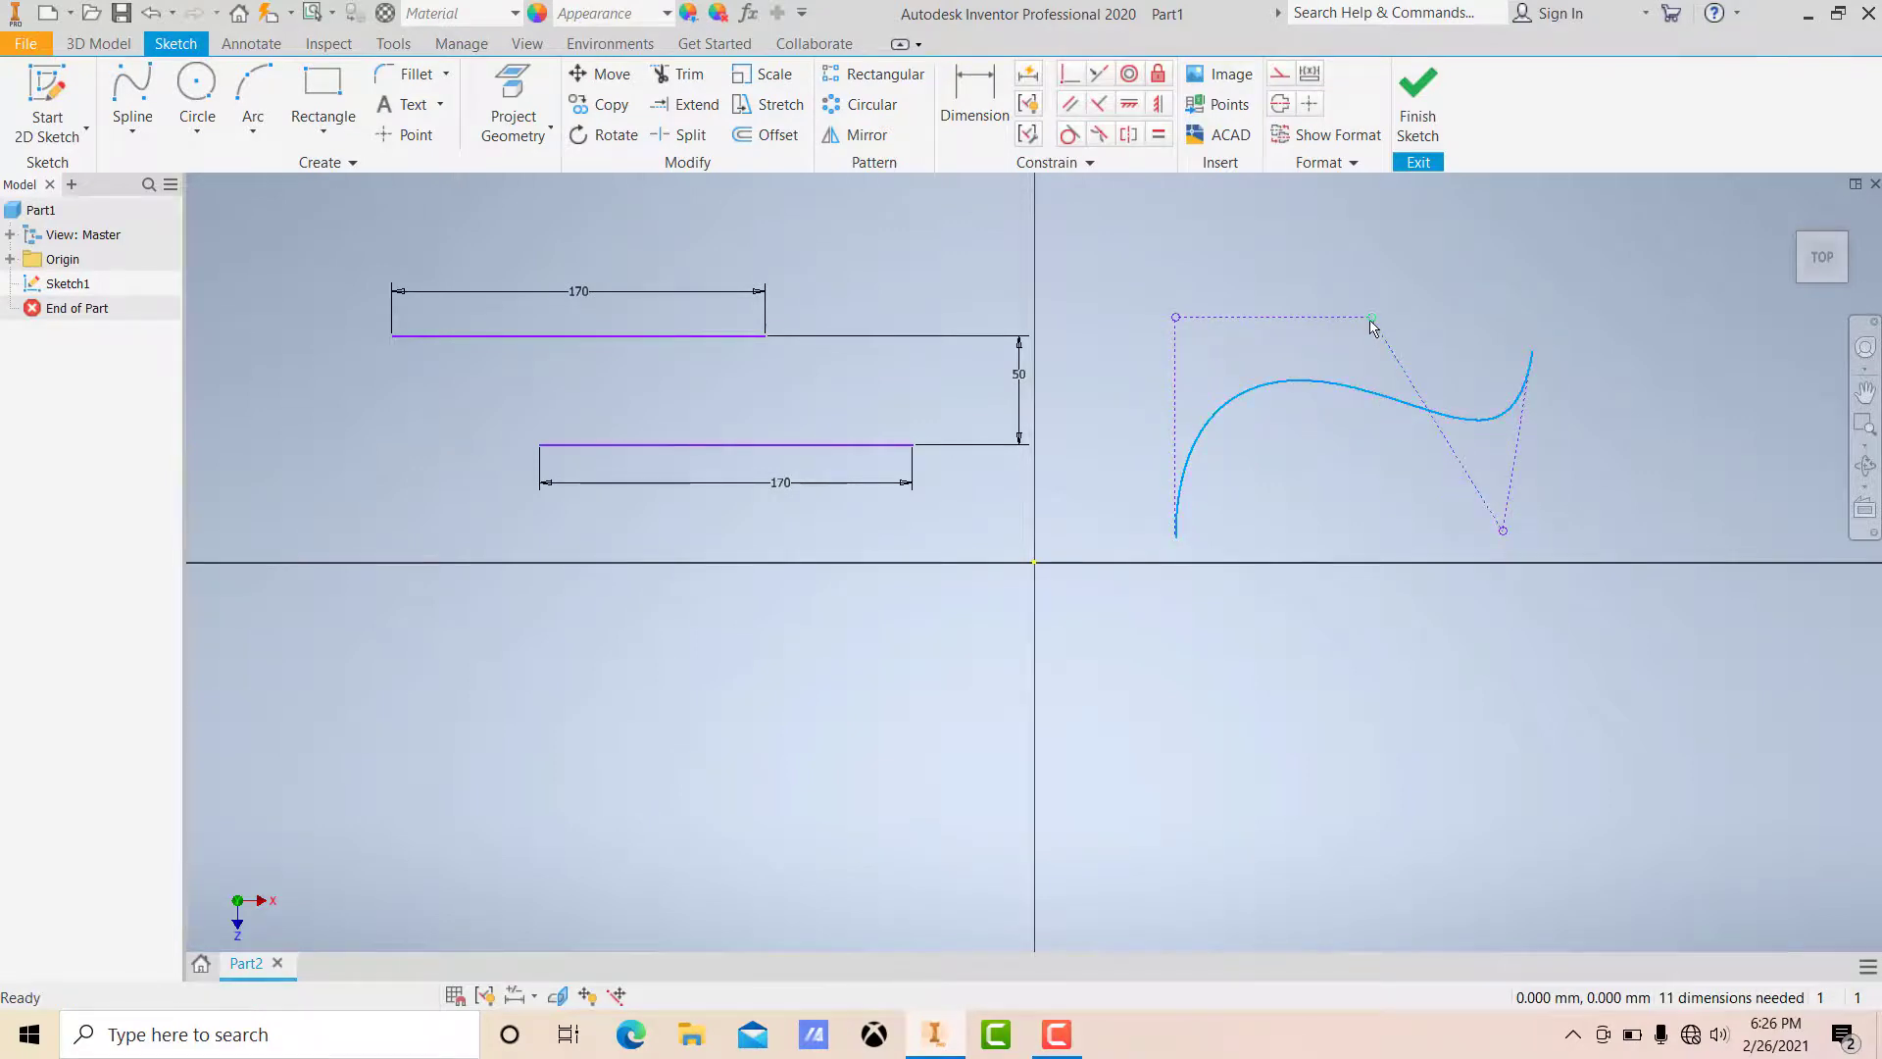
pyautogui.moveTo(1372, 319); pyautogui.dragTo(1426, 719)
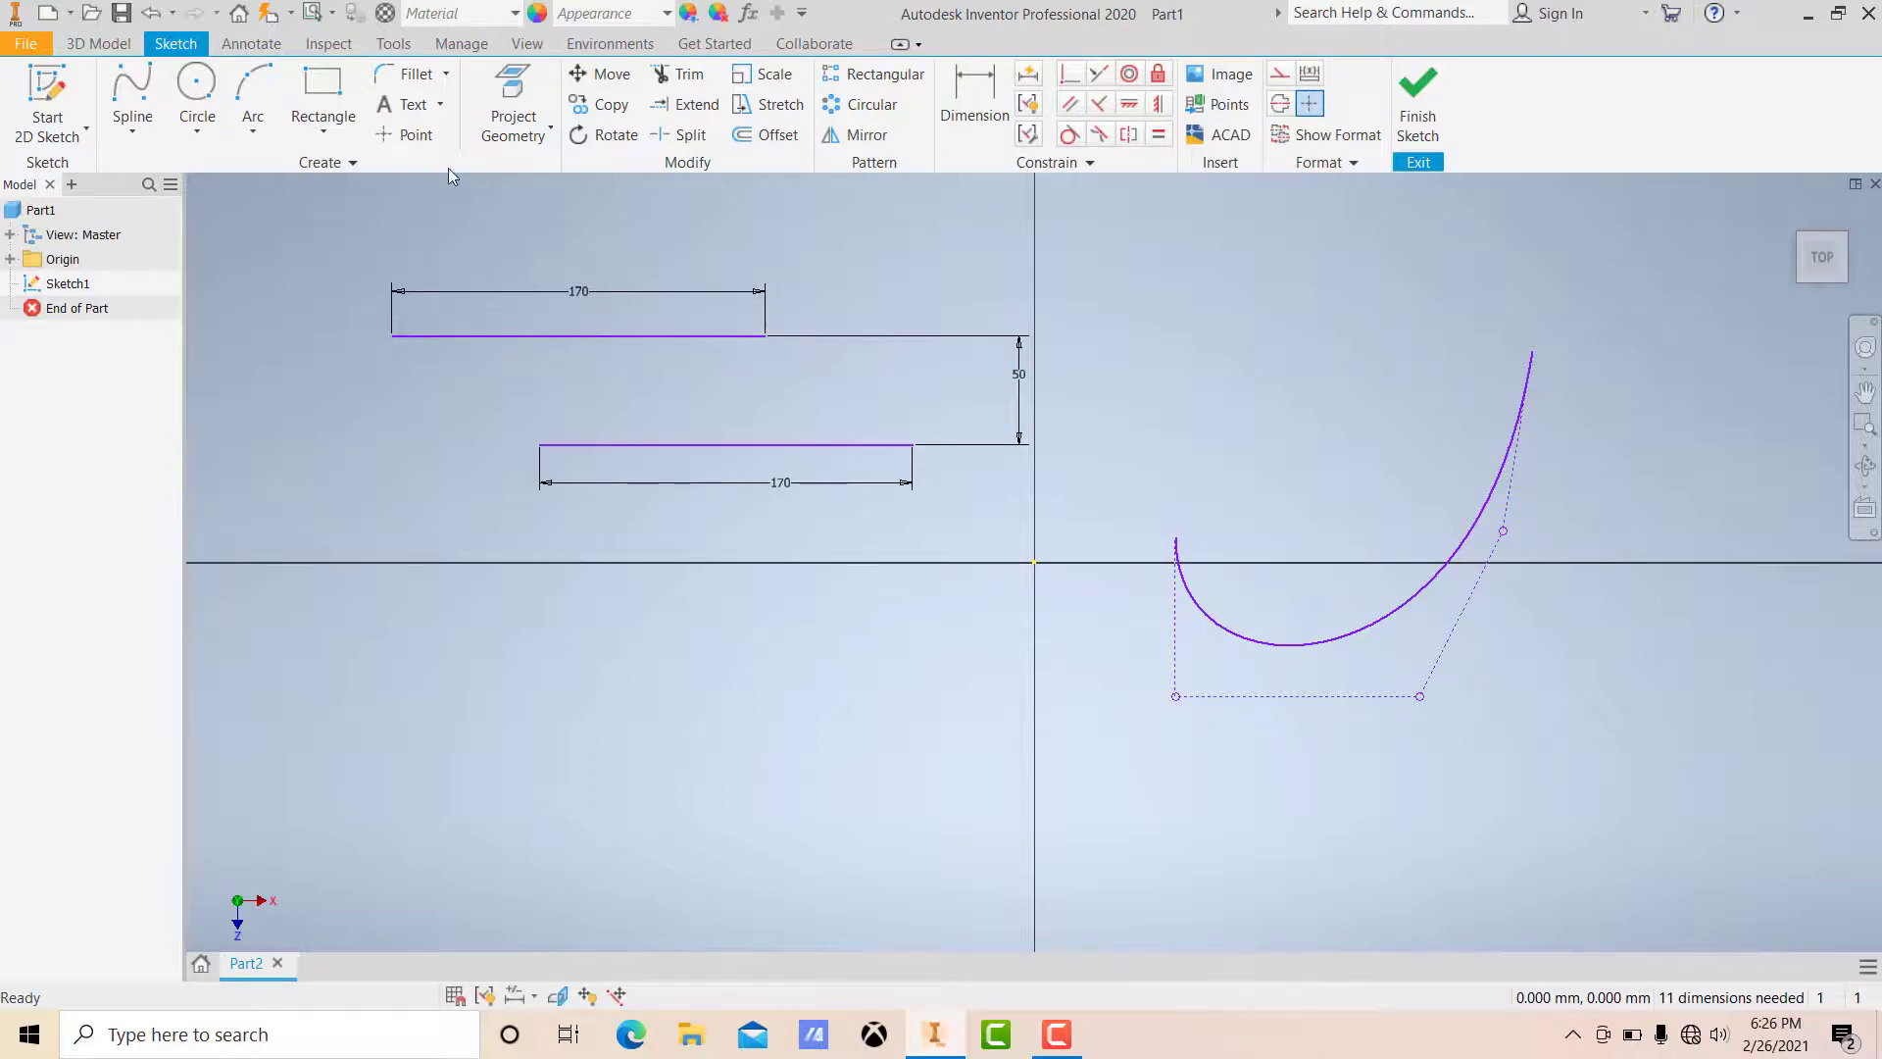
# Step: Draw an interpolation spline through about ten fit points forming an open loop around the vertical axis
pyautogui.click(131, 127)
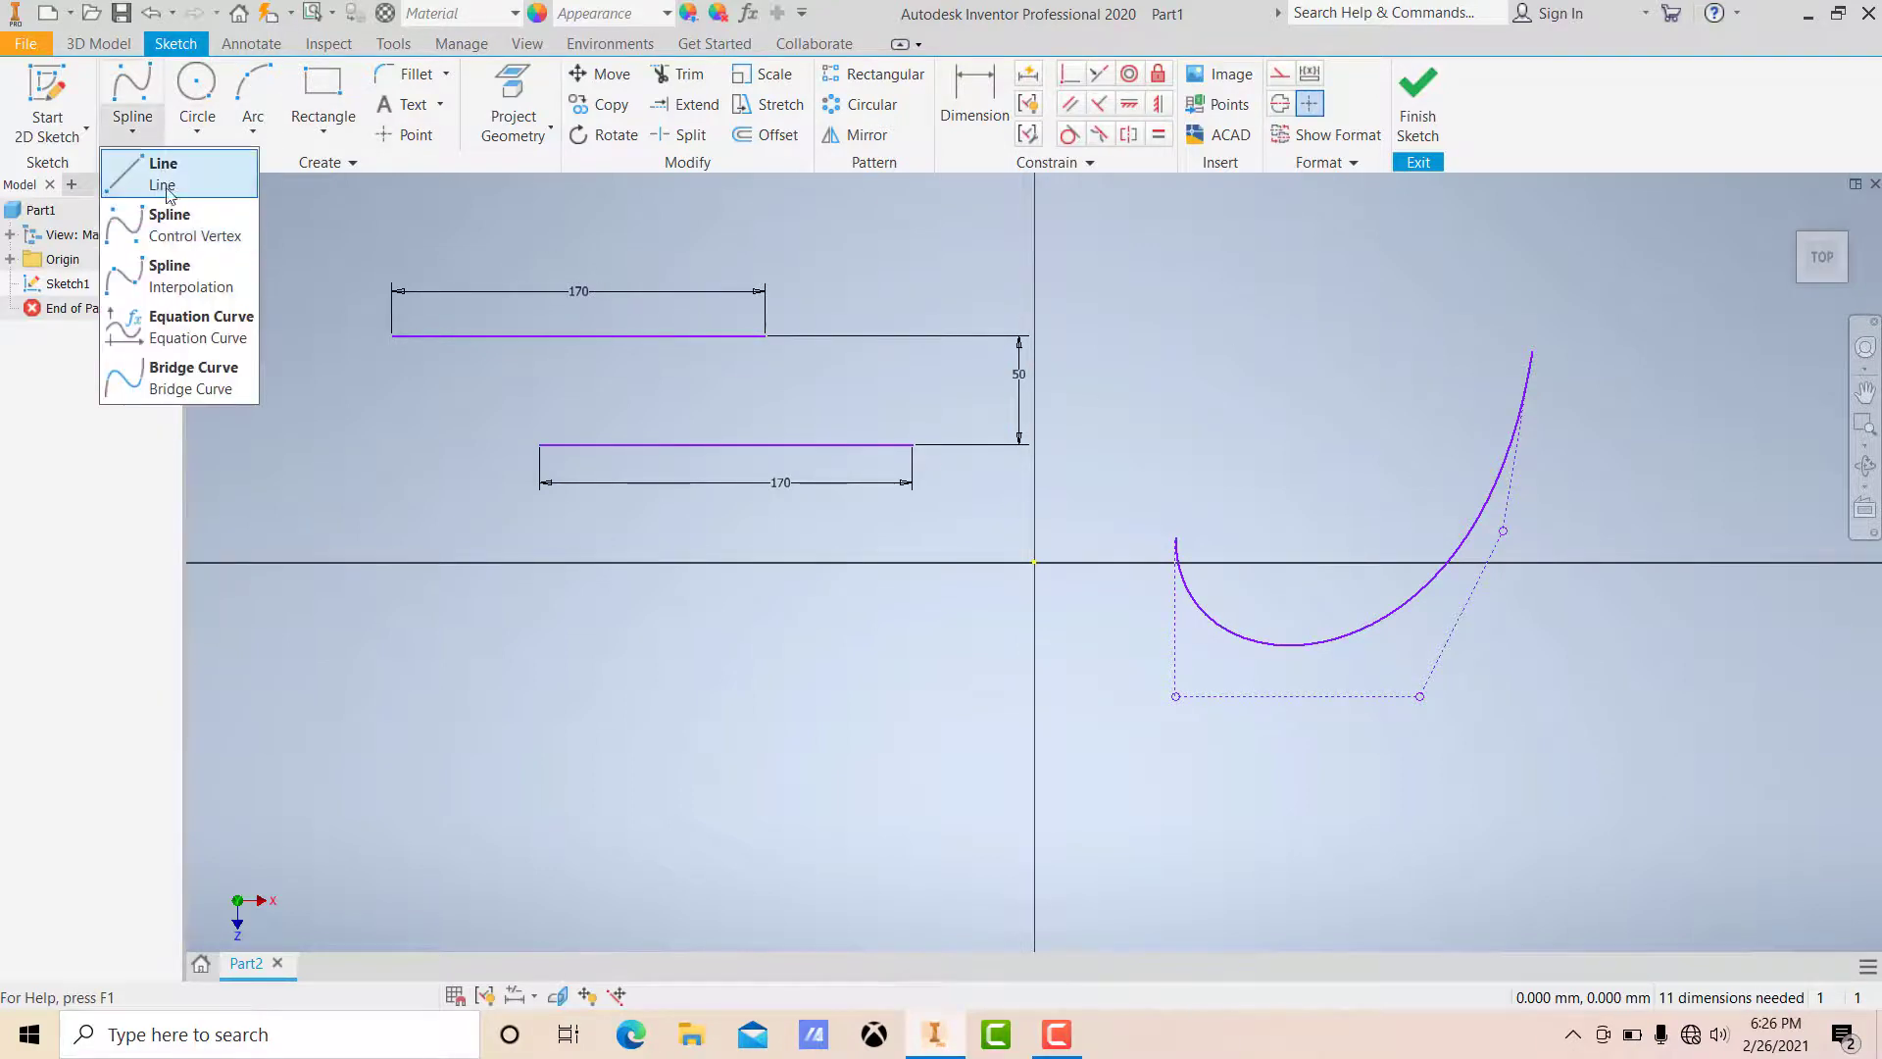
pyautogui.click(209, 278)
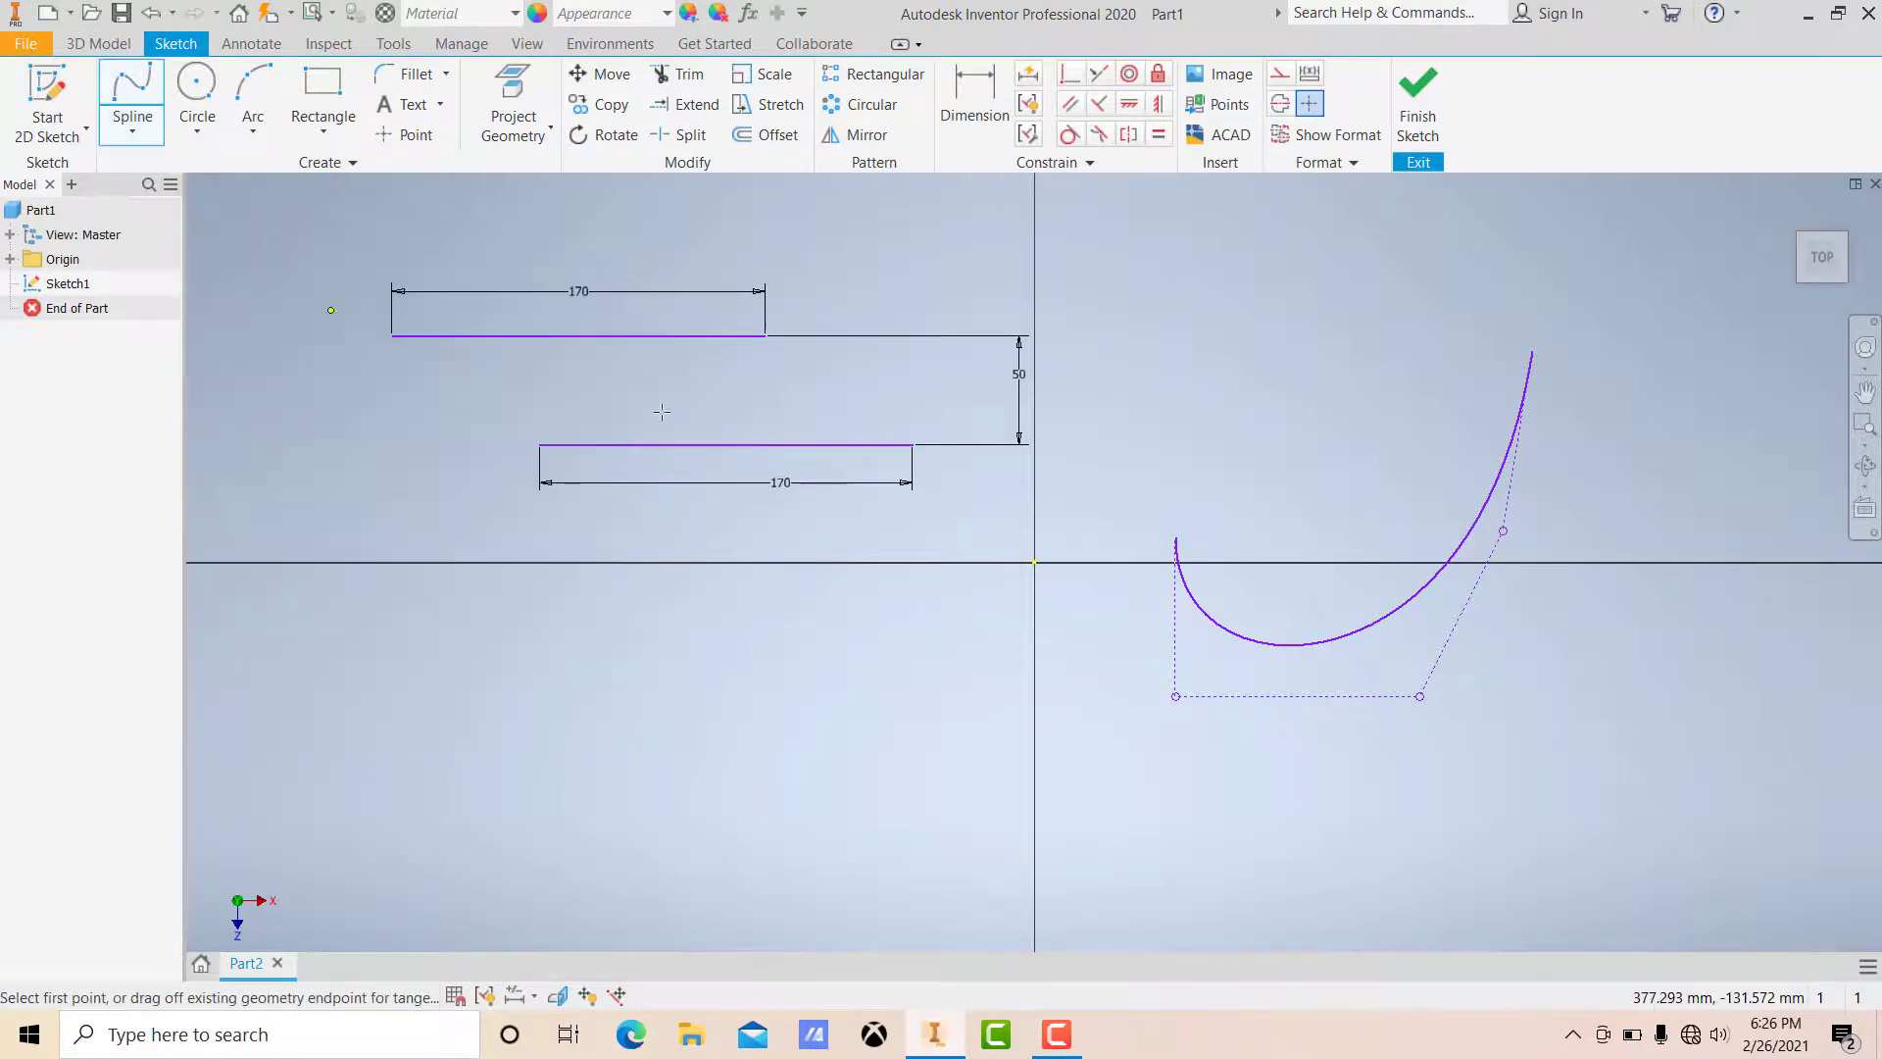
pyautogui.click(1193, 394)
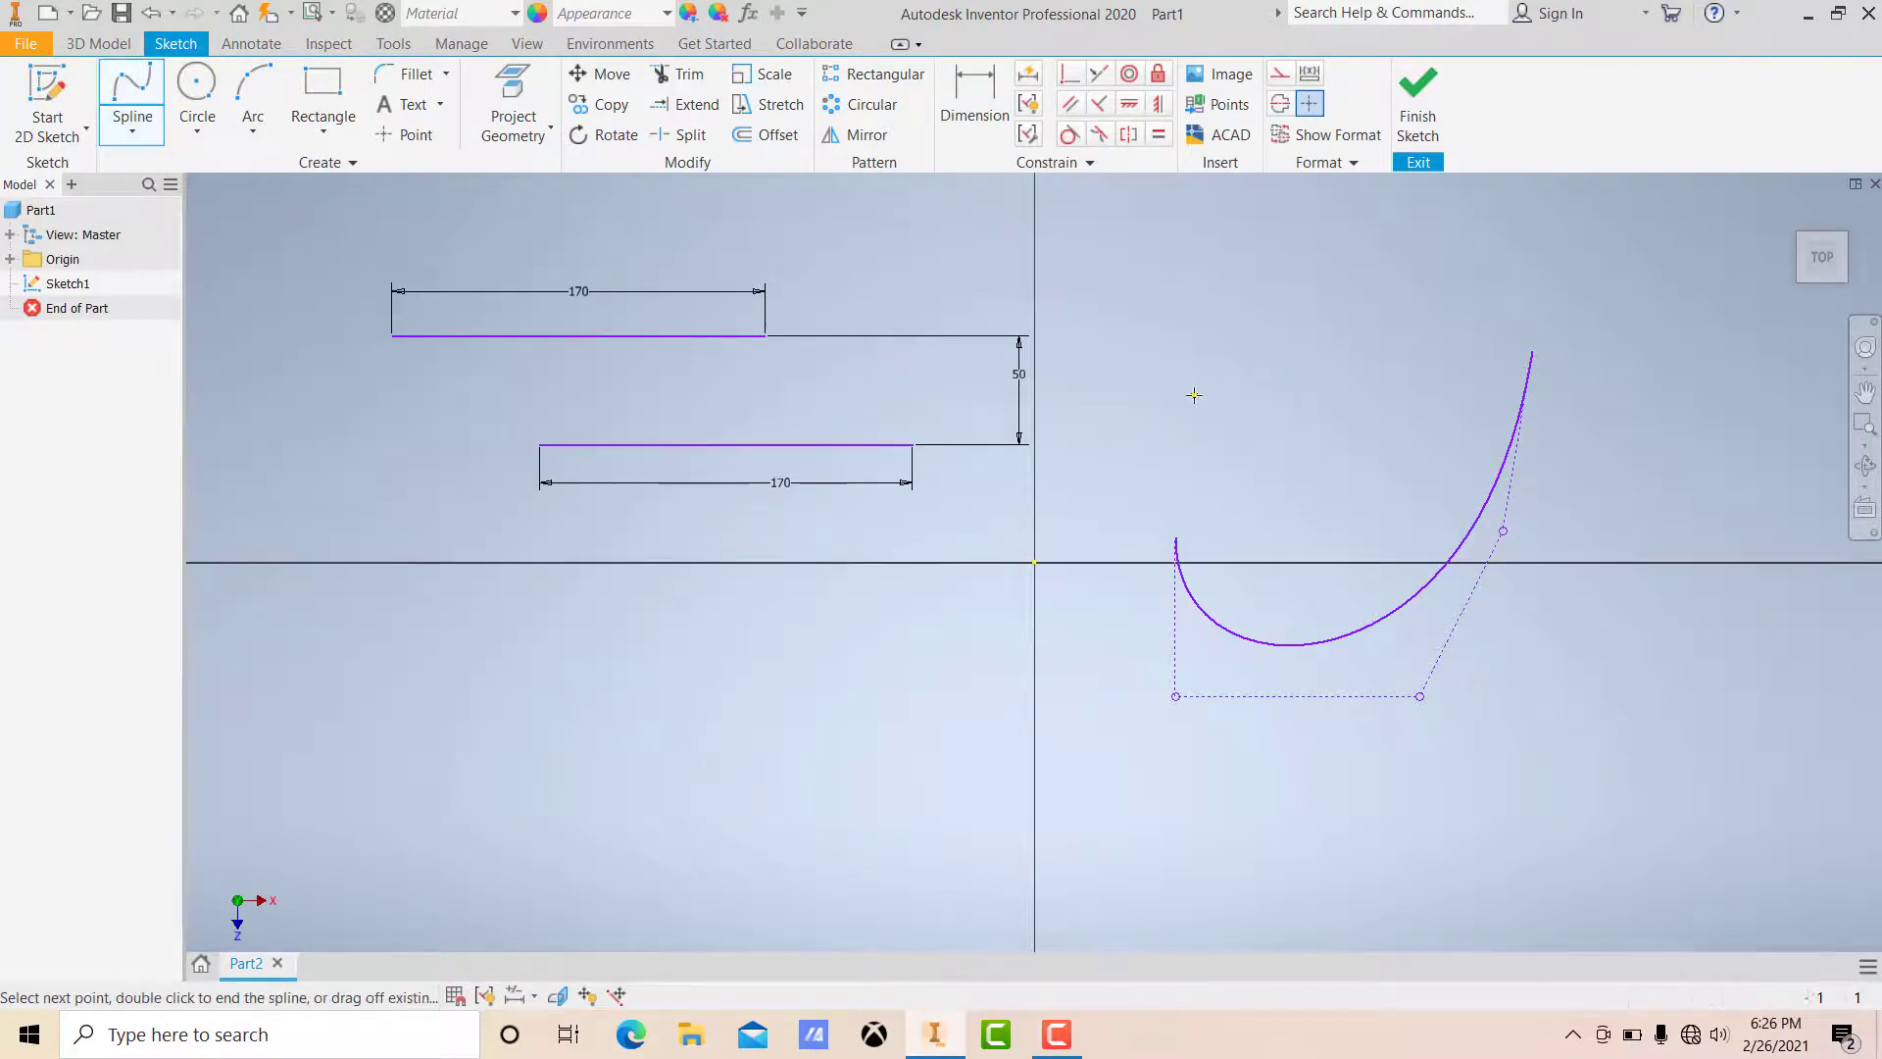
pyautogui.click(1218, 300)
pyautogui.click(1352, 267)
pyautogui.click(1381, 222)
pyautogui.click(1230, 218)
pyautogui.click(1141, 233)
pyautogui.click(1079, 225)
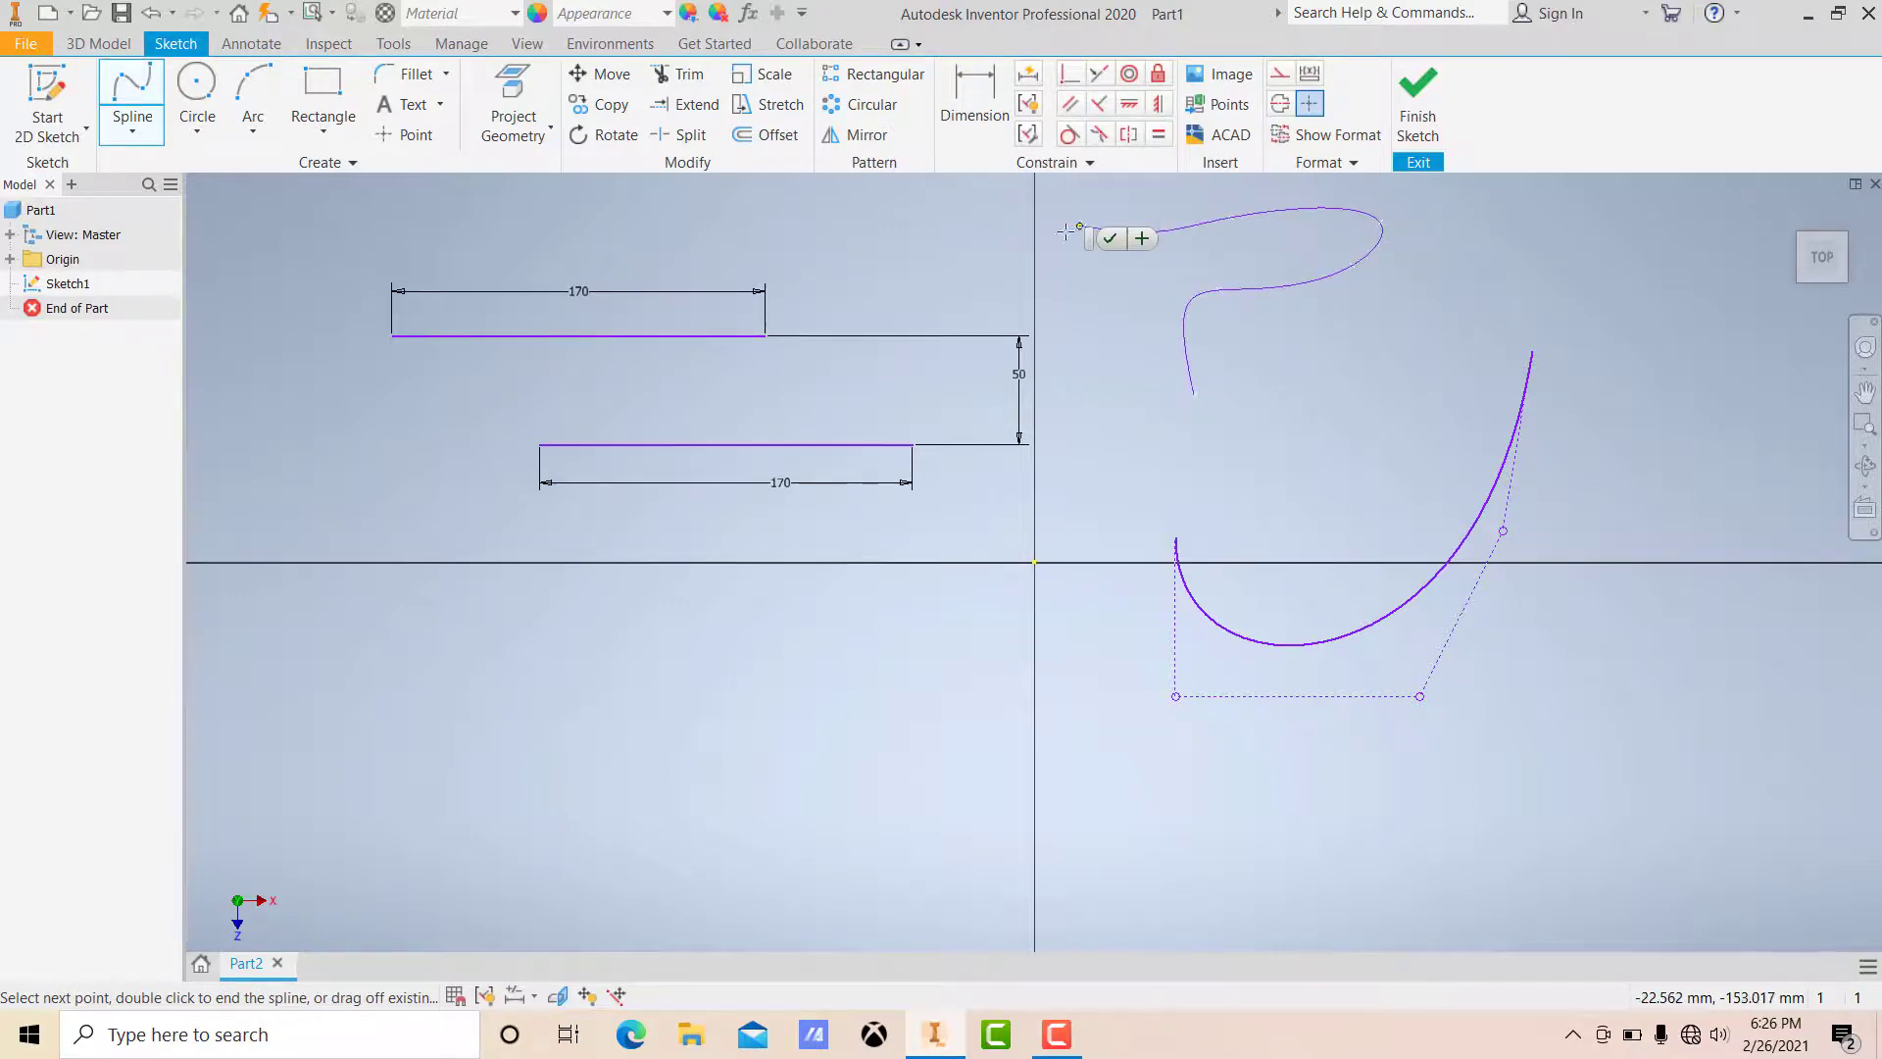
pyautogui.click(1023, 208)
pyautogui.click(970, 209)
pyautogui.click(1147, 317)
pyautogui.click(1171, 330)
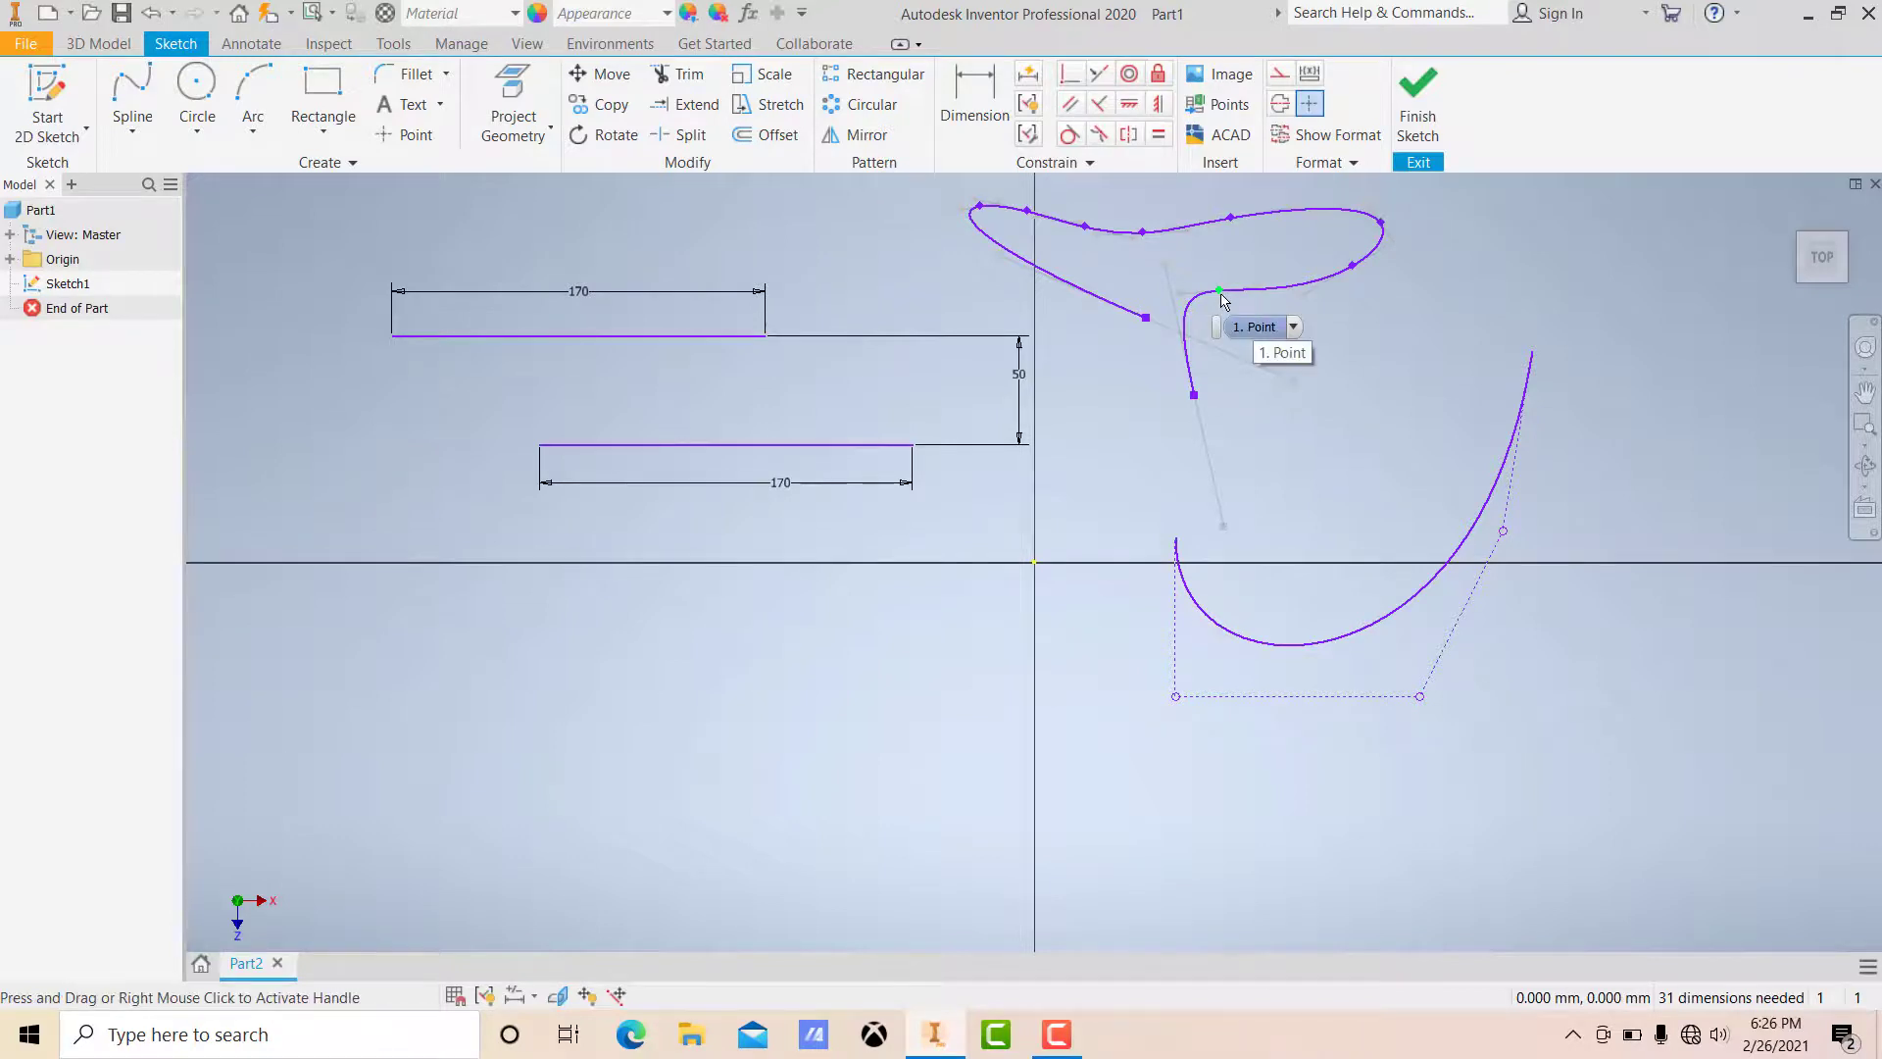
# Step: Reshape the interpolation spline by dragging several of its fit points
pyautogui.moveTo(1218, 290); pyautogui.dragTo(1326, 350)
pyautogui.moveTo(1351, 272); pyautogui.dragTo(1392, 280)
pyautogui.moveTo(1149, 324); pyautogui.dragTo(1108, 343)
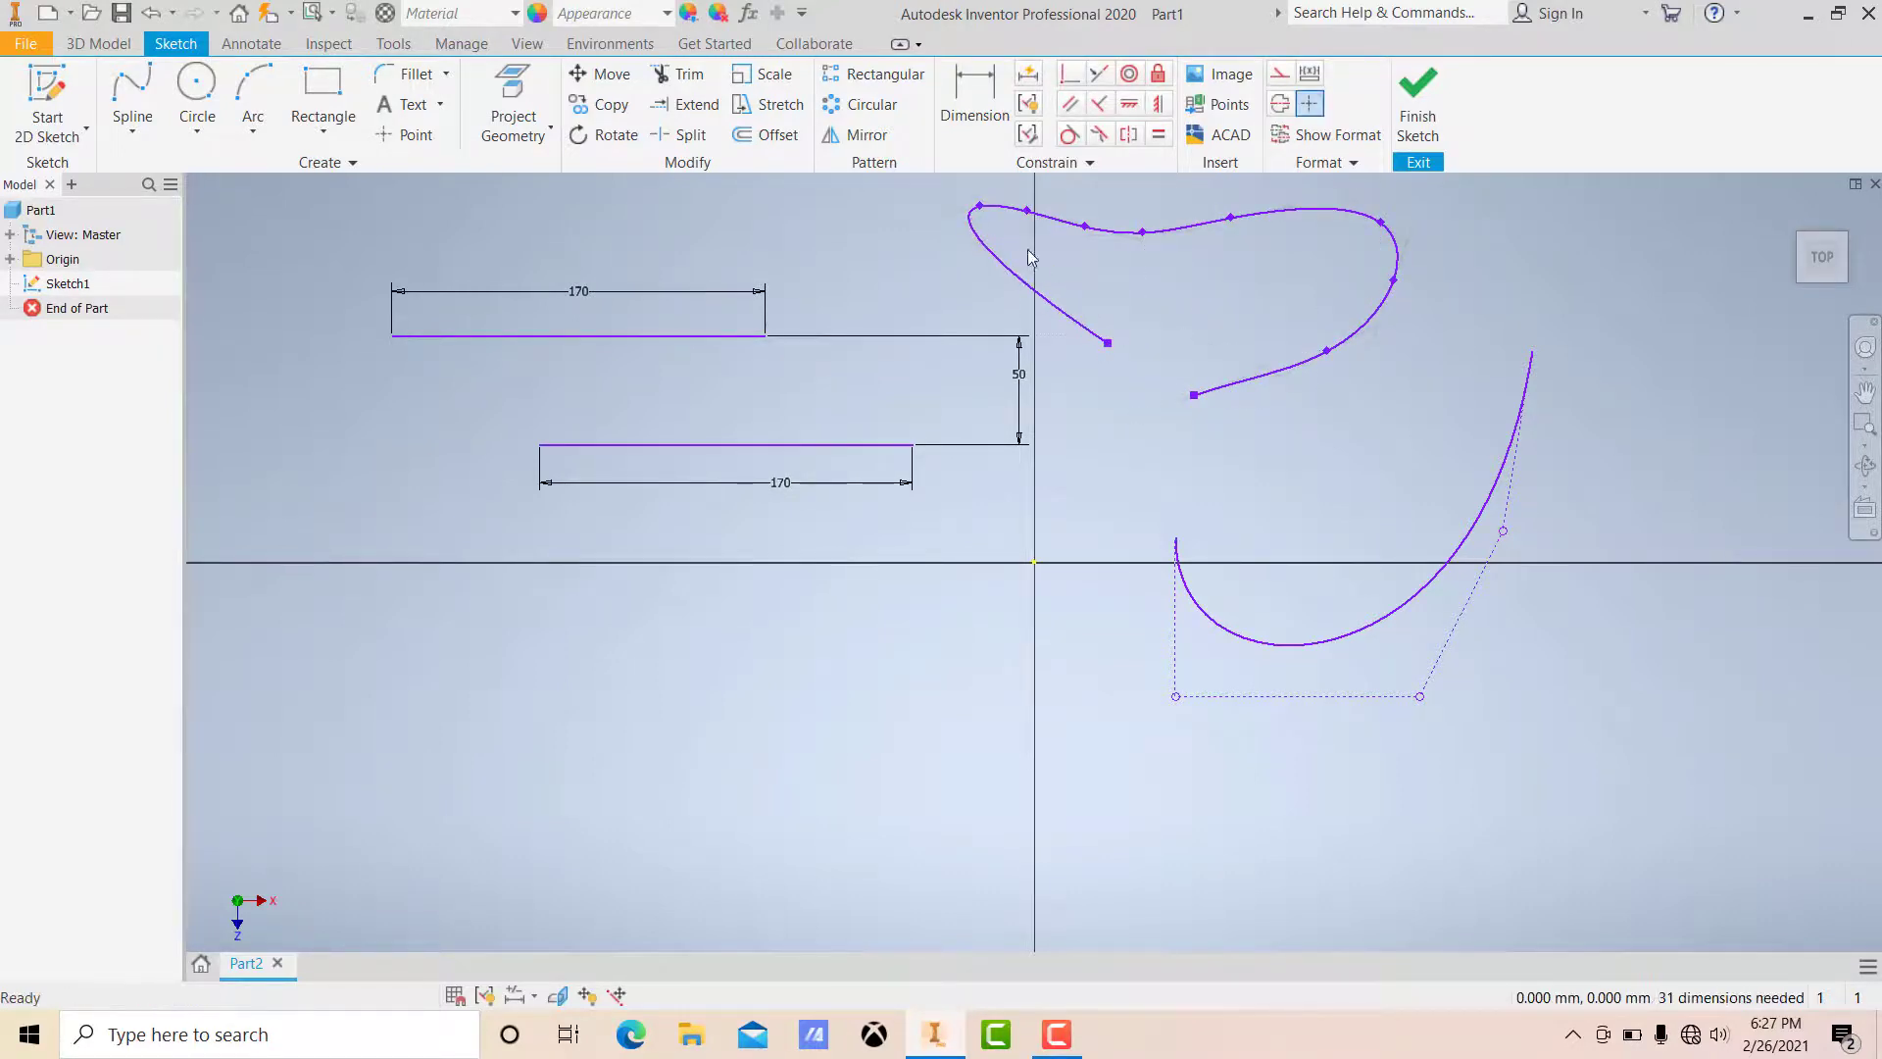
pyautogui.moveTo(980, 207); pyautogui.dragTo(1026, 273)
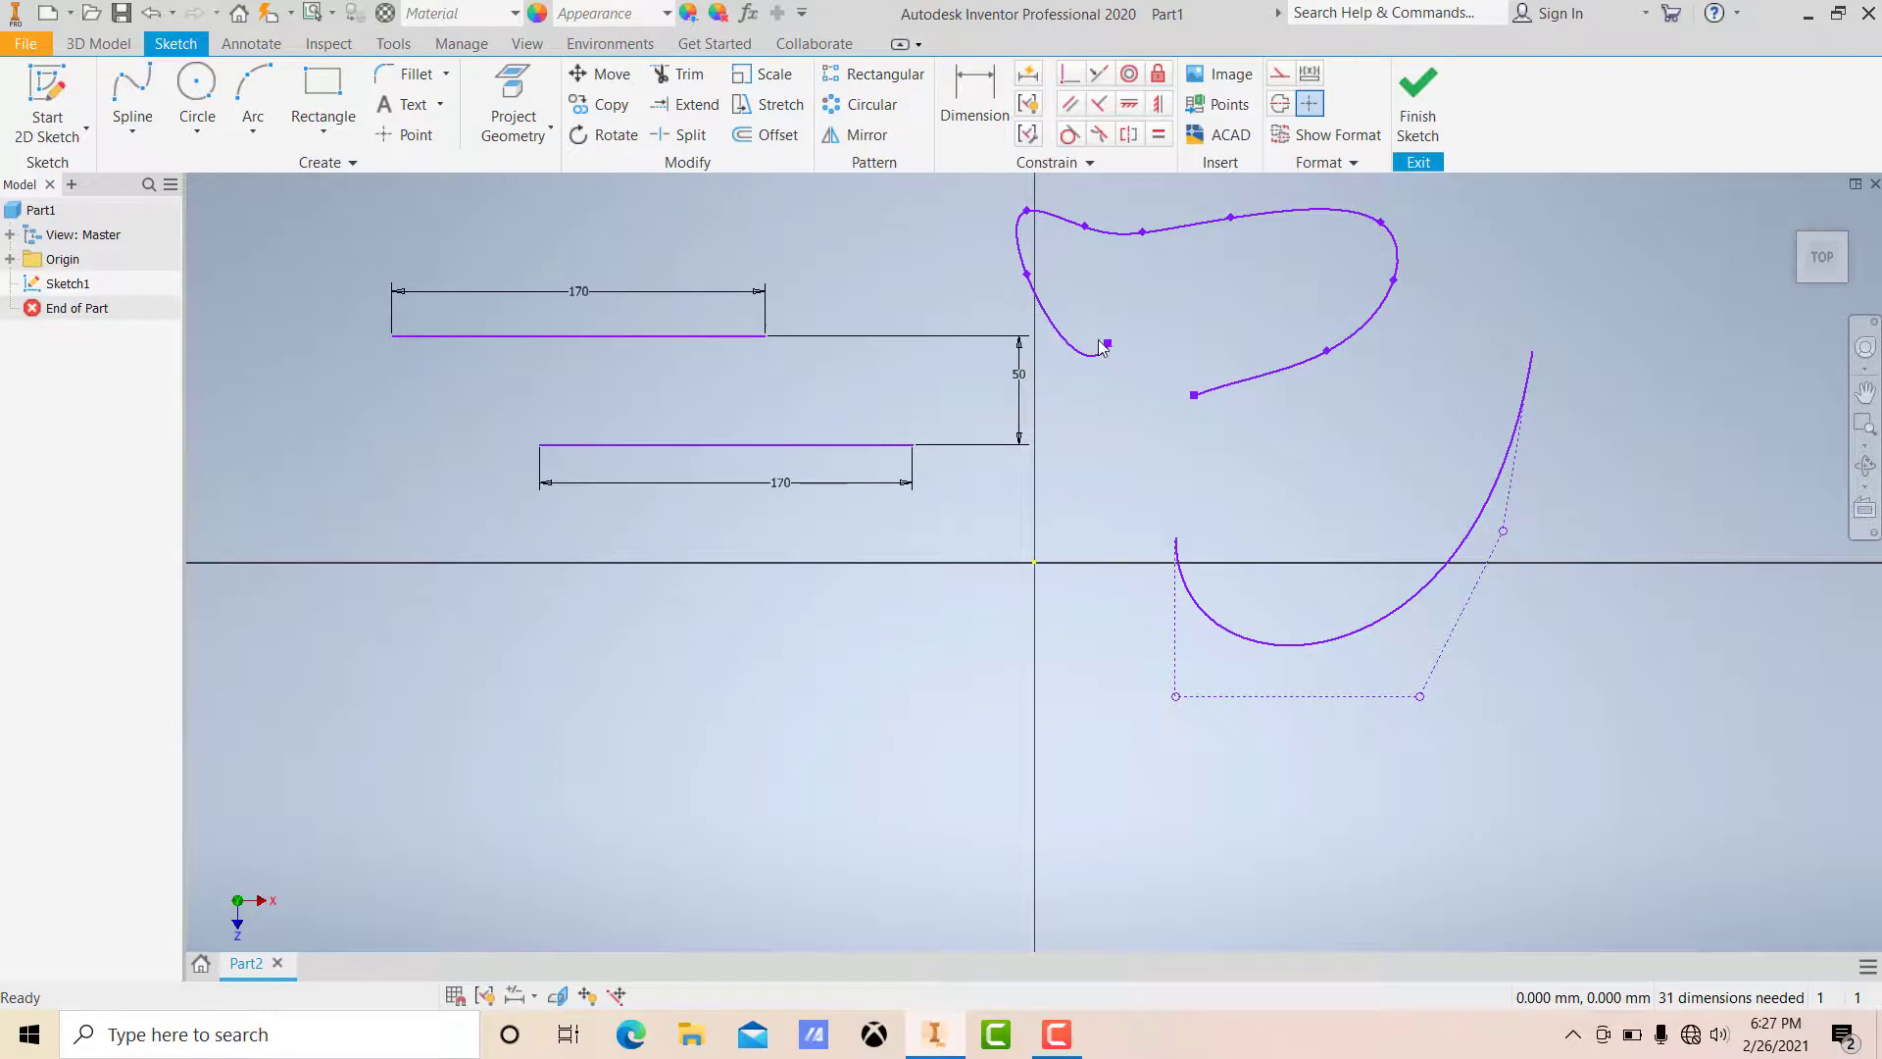
pyautogui.moveTo(1109, 343); pyautogui.dragTo(1115, 375)
# Step: Delete the control vertex spline
pyautogui.moveTo(1110, 476); pyautogui.dragTo(1590, 757)
pyautogui.scroll(3, 1386, 355)
pyautogui.scroll(-4, 1385, 355)
pyautogui.moveTo(1386, 355); pyautogui.dragTo(1384, 453, button='middle')
pyautogui.scroll(3, 1384, 453)
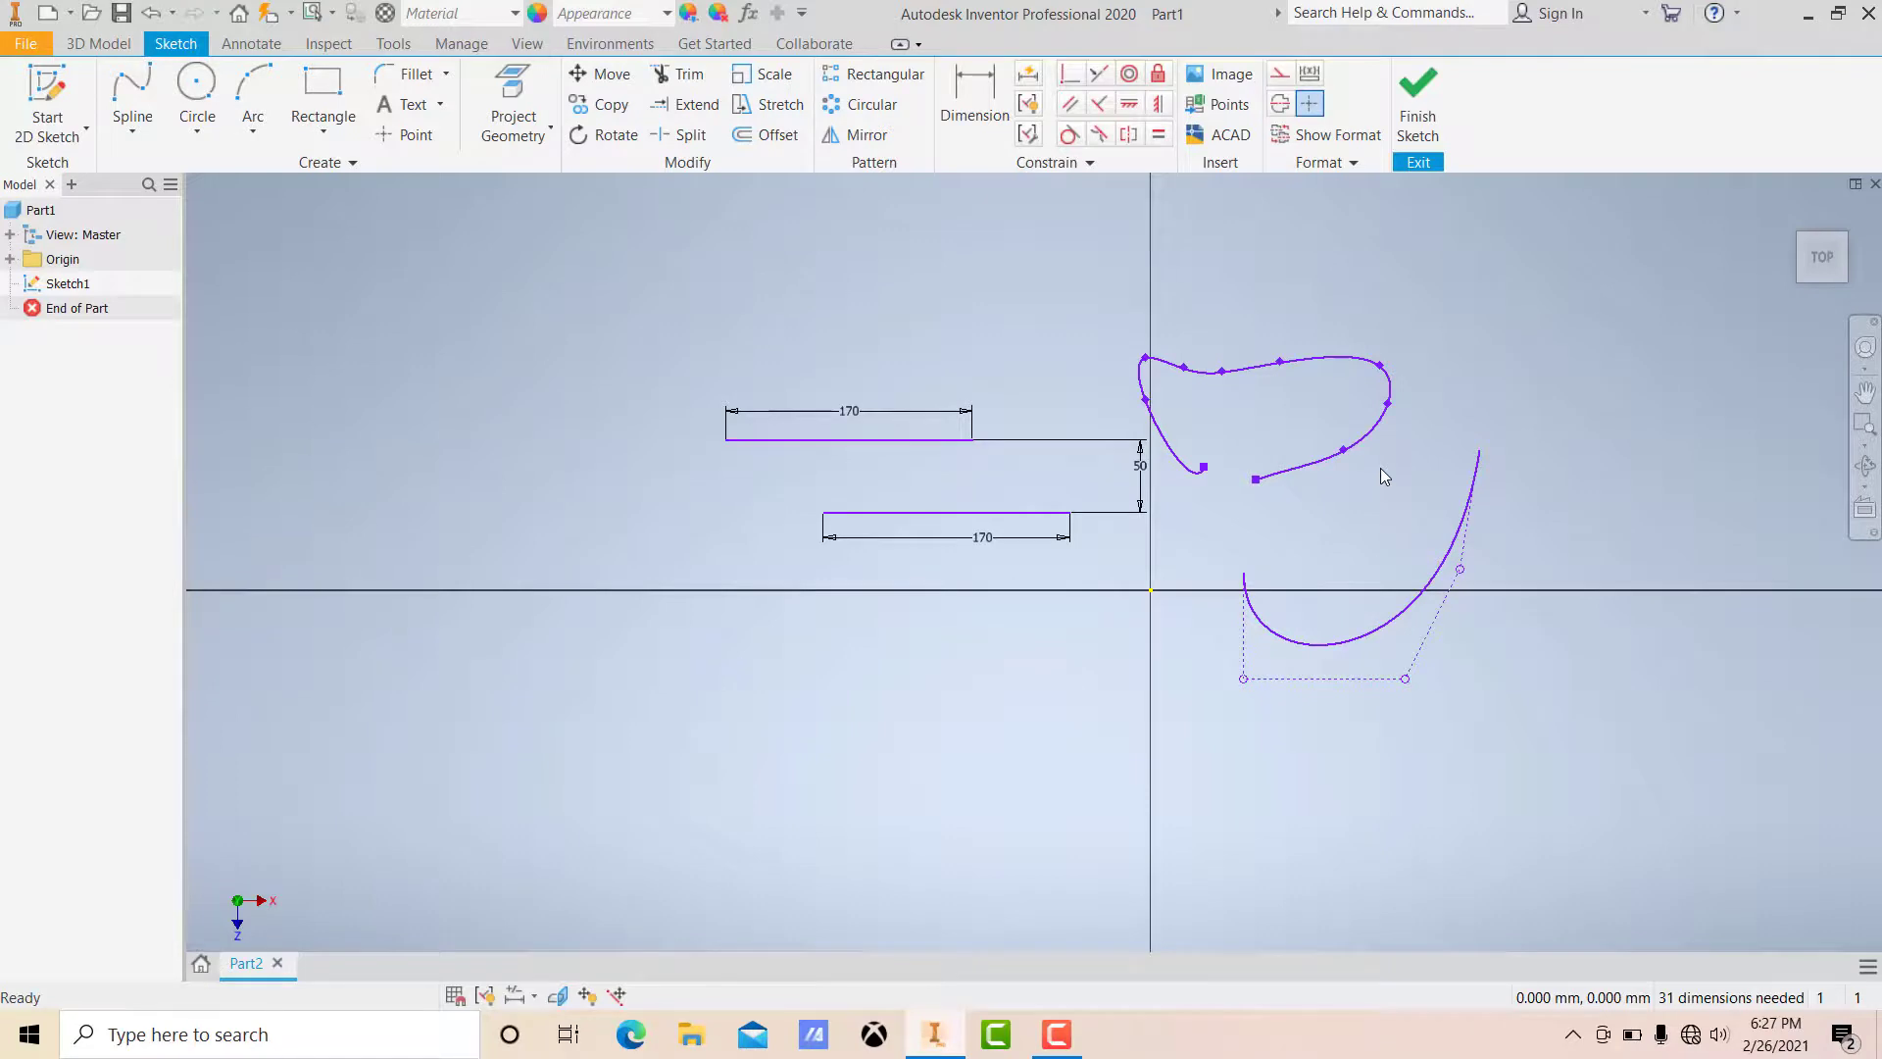
pyautogui.moveTo(1397, 484); pyautogui.dragTo(1215, 433, button='middle')
pyautogui.scroll(2, 1220, 437)
pyautogui.scroll(-3, 1220, 437)
pyautogui.scroll(-3, 1220, 437)
pyautogui.scroll(1, 1221, 437)
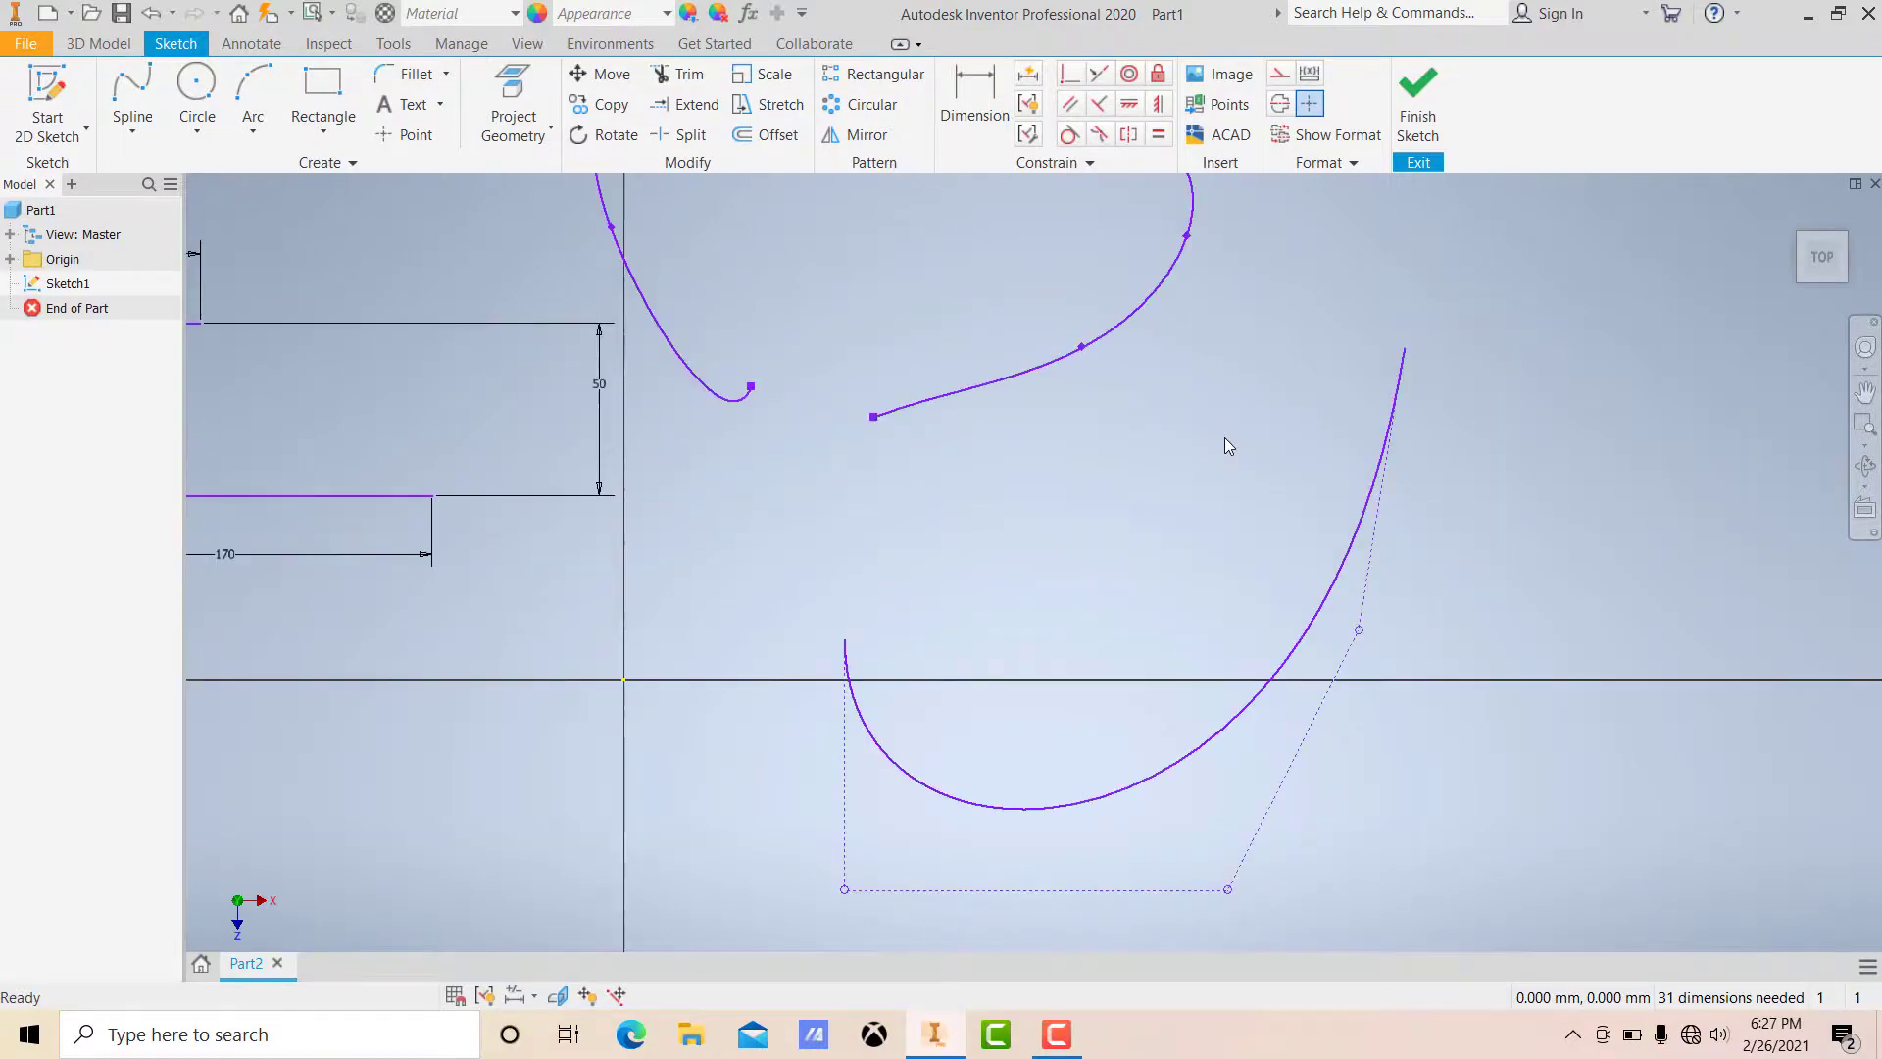
pyautogui.click(1347, 544)
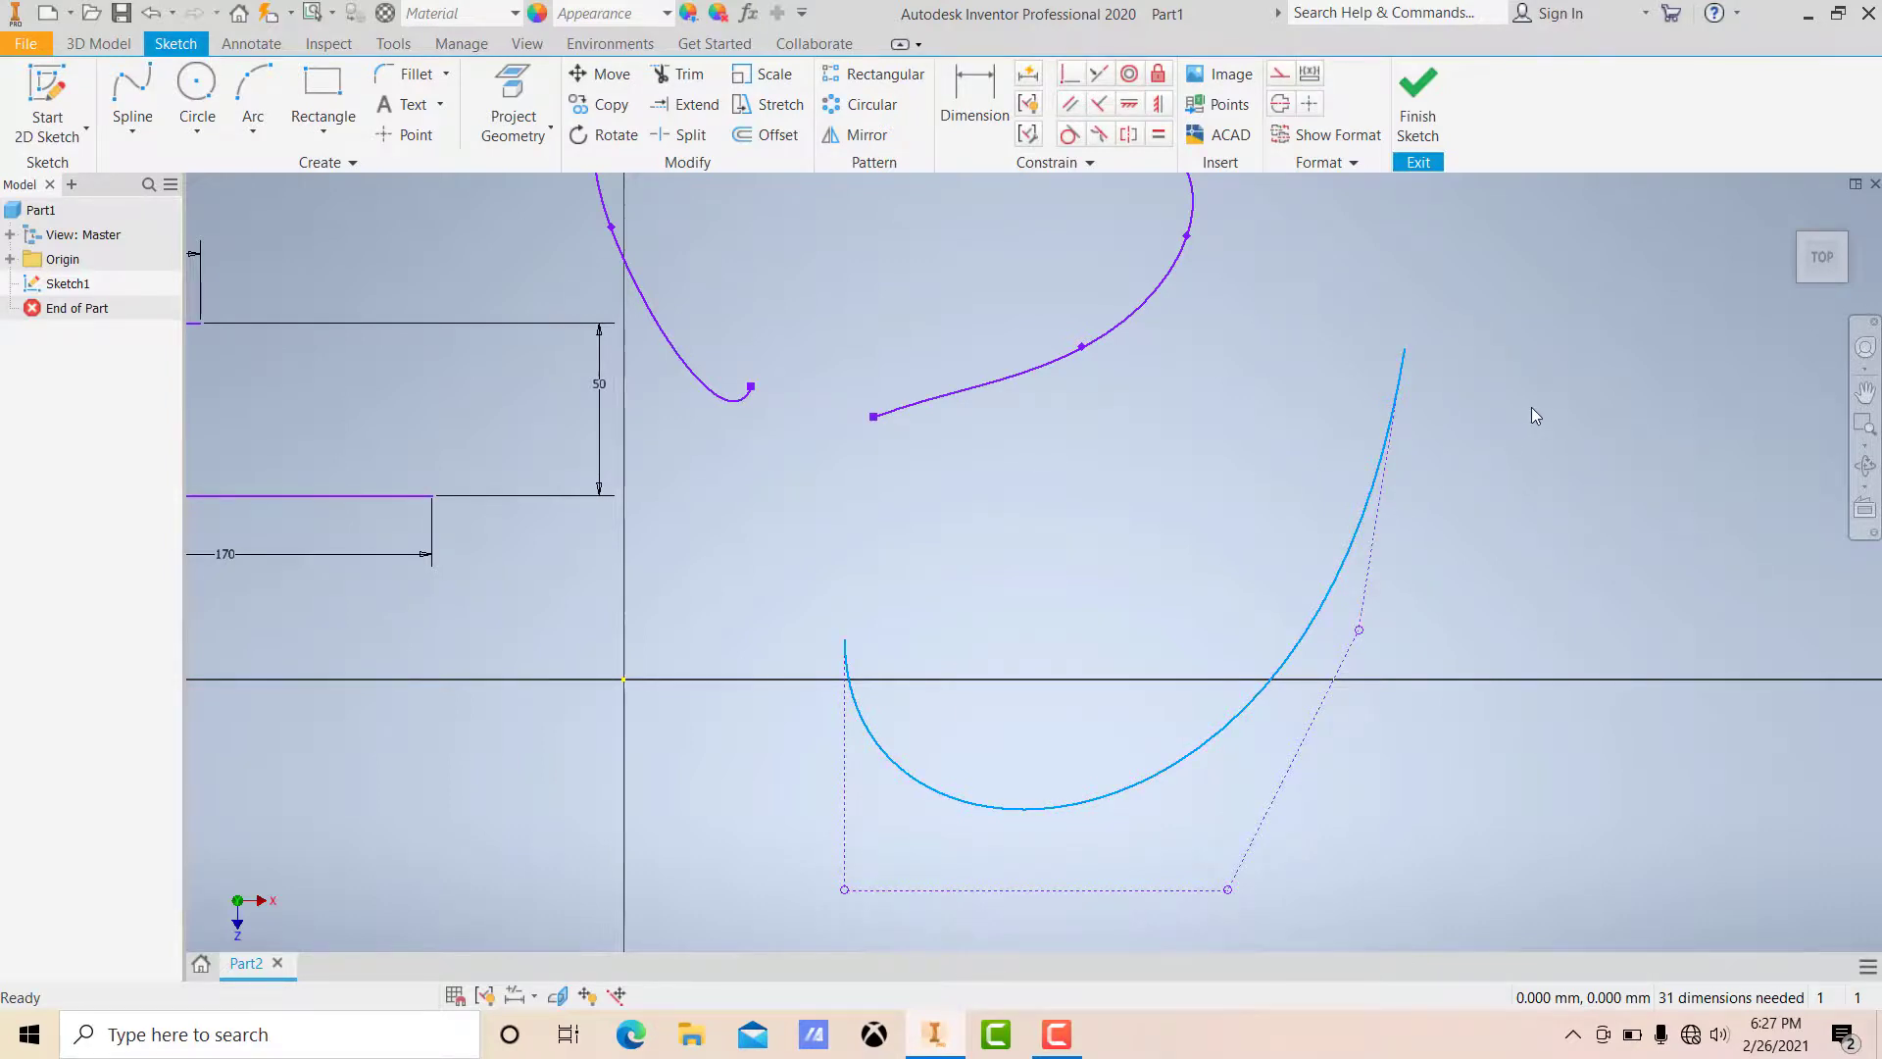
pyautogui.press('Delete')
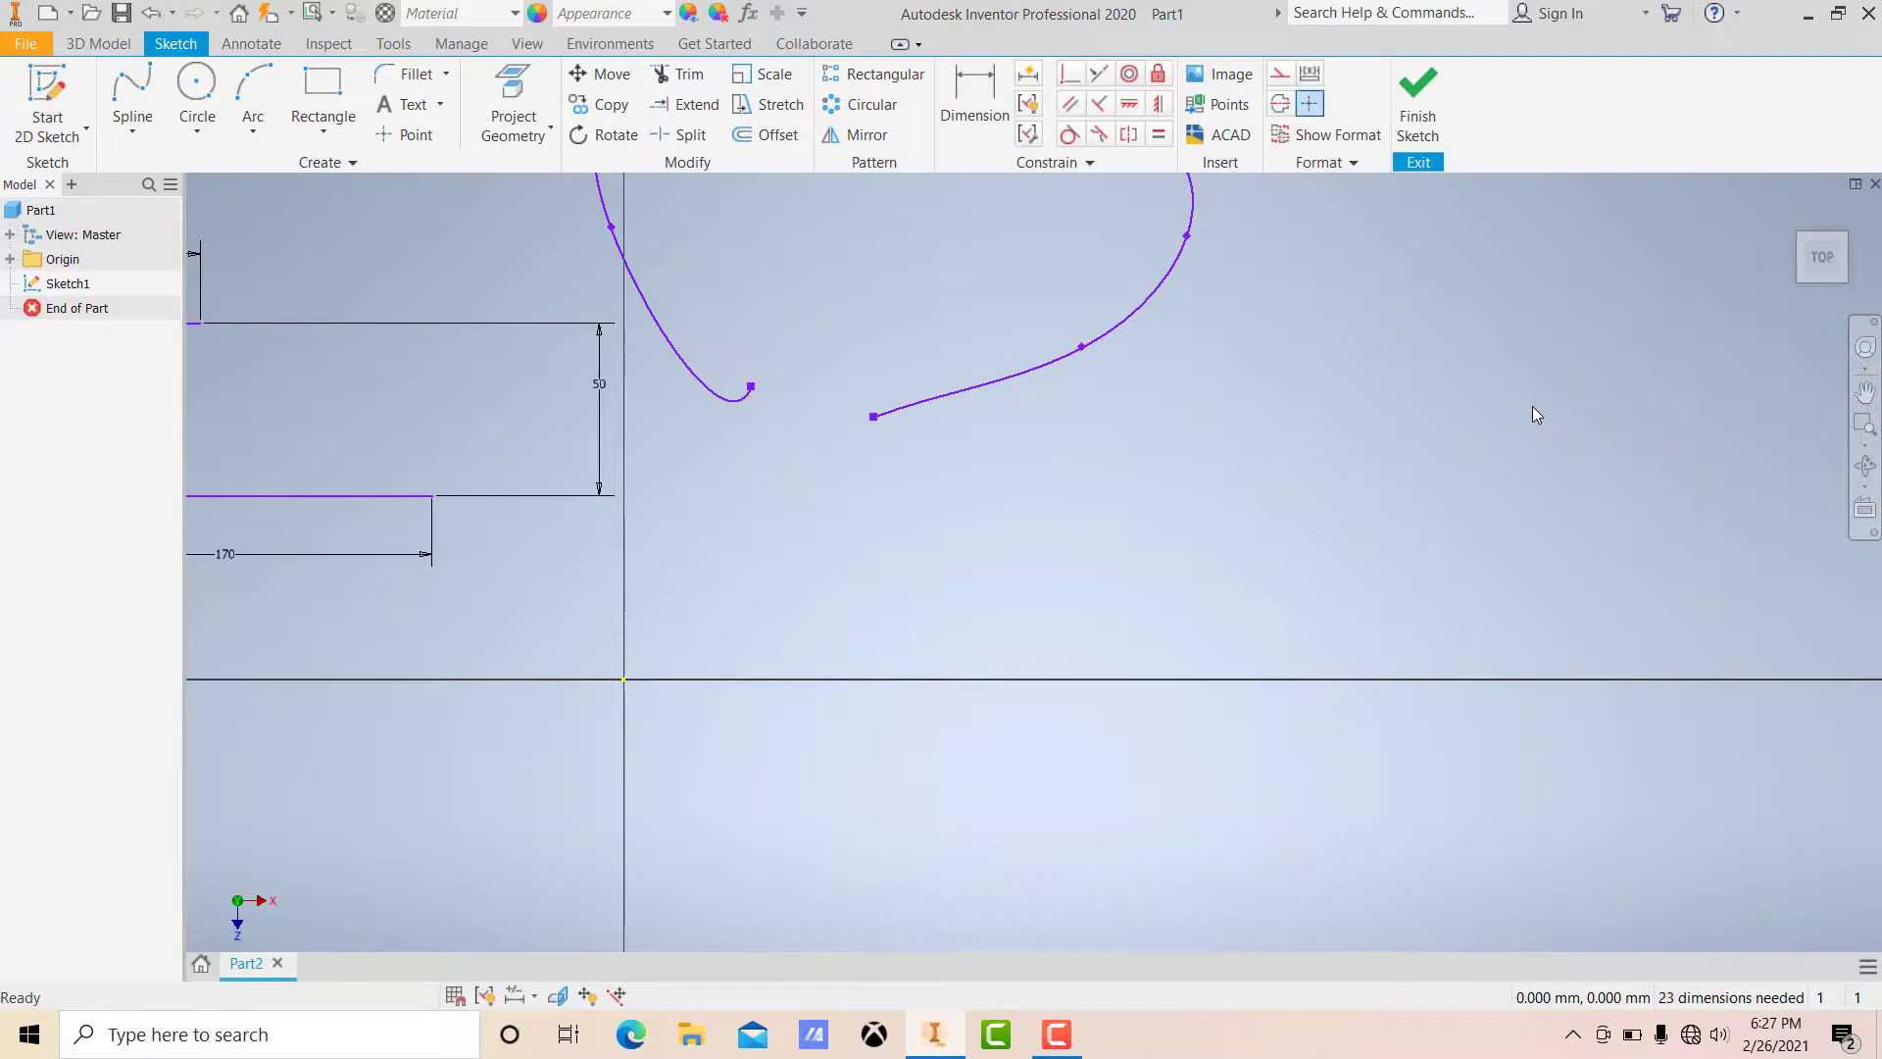
# Step: Delete the interpolation spline
pyautogui.scroll(-5, 1272, 428)
pyautogui.scroll(5, 1258, 451)
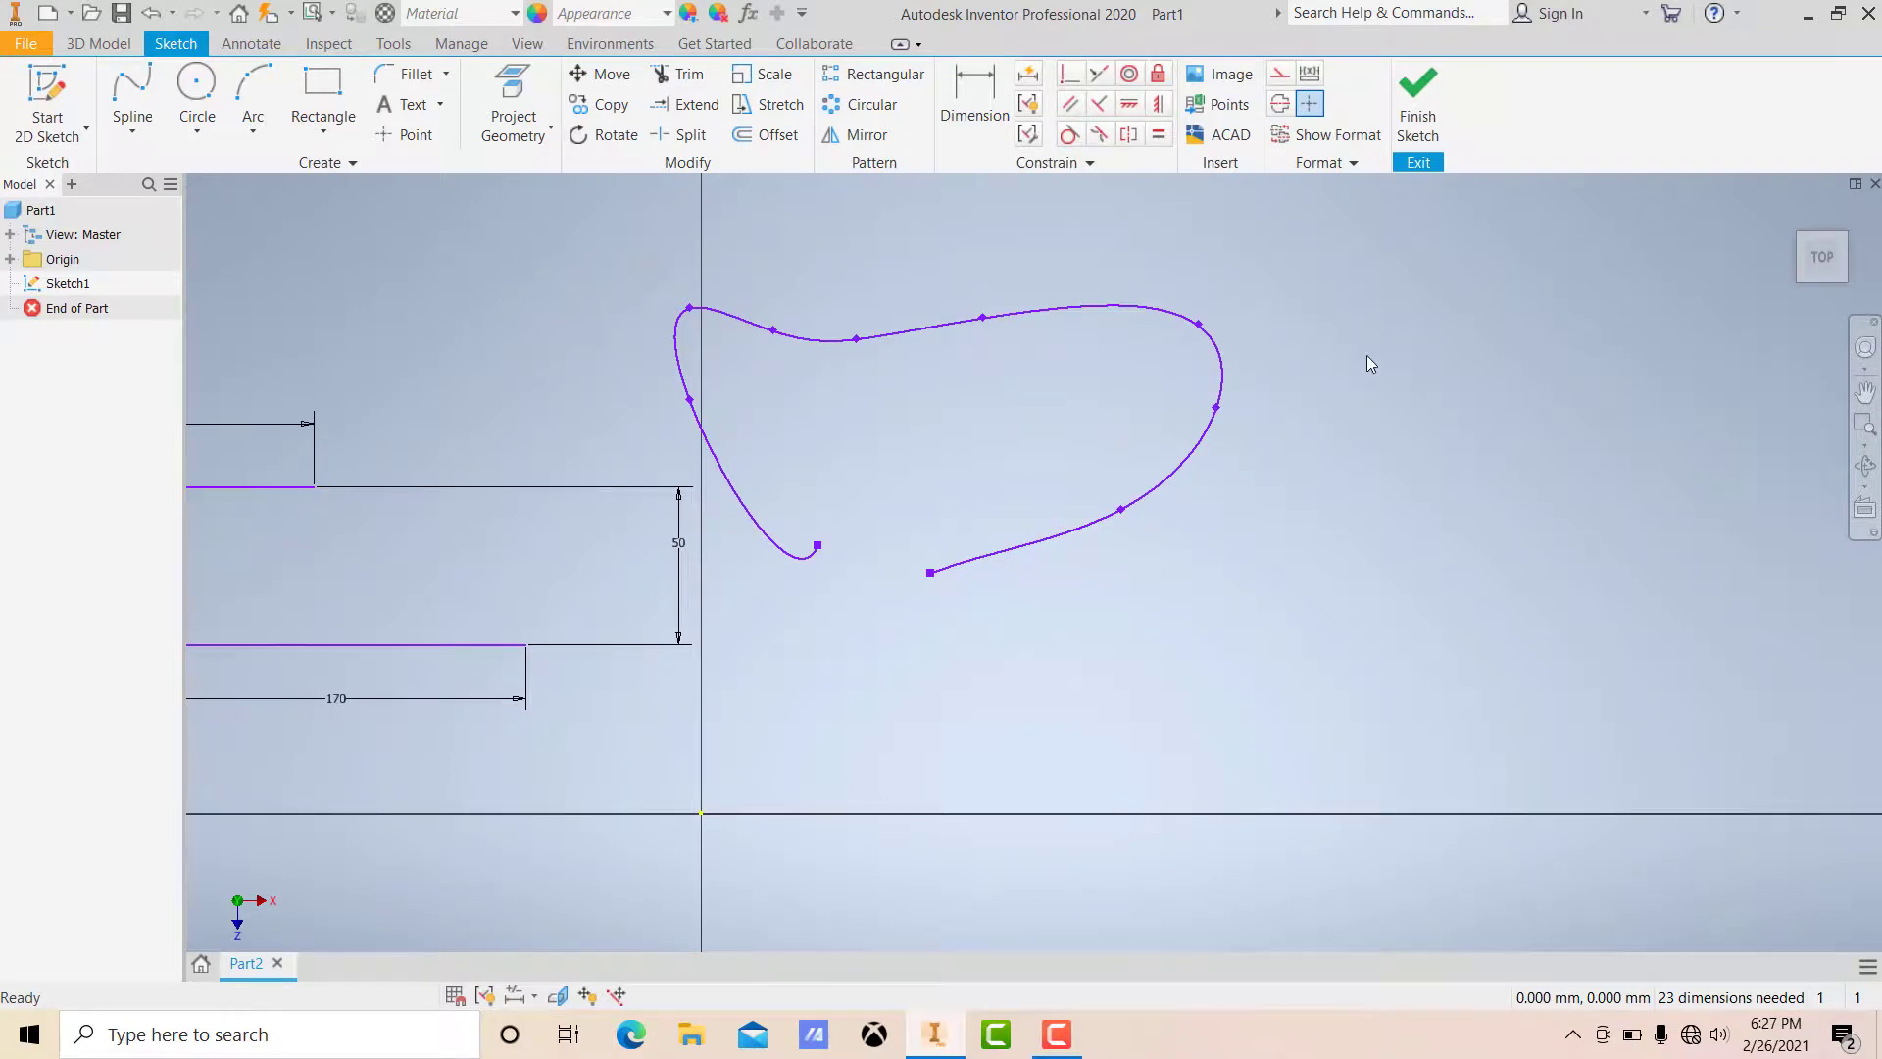
pyautogui.click(1171, 317)
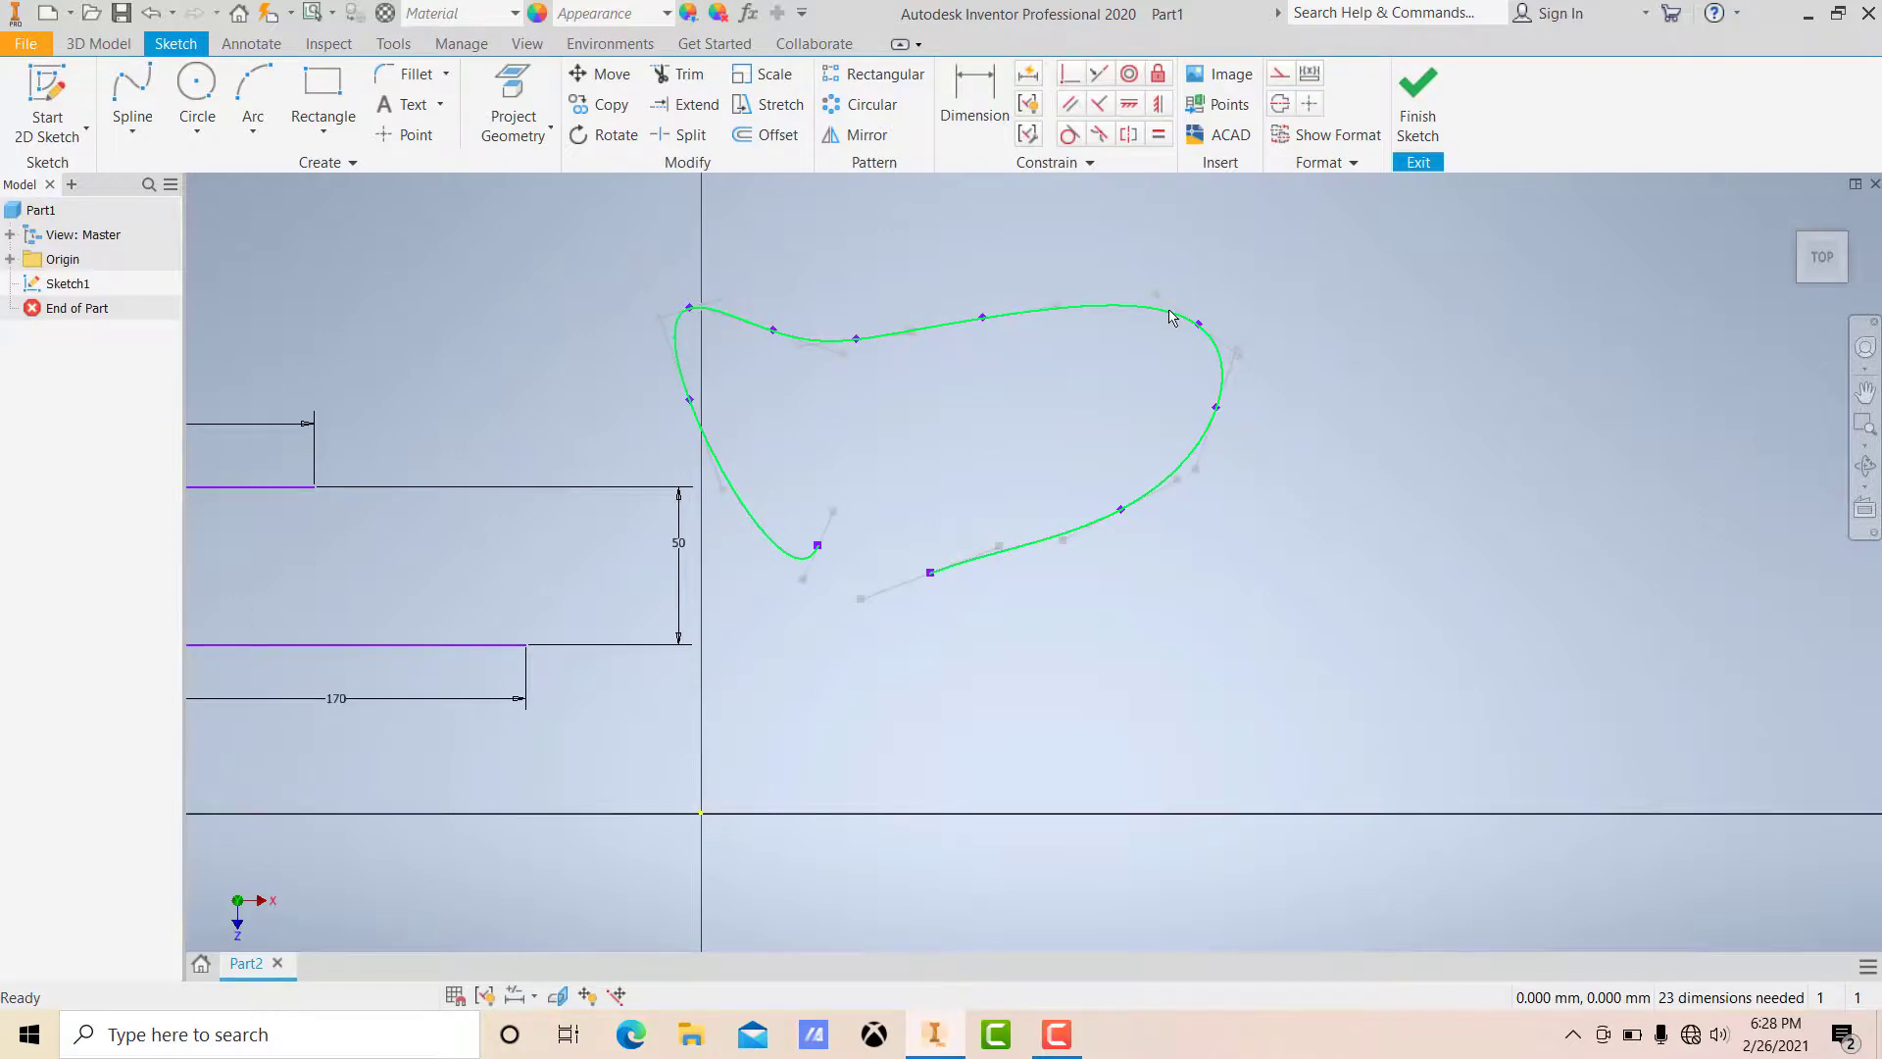
pyautogui.rightClick(1209, 306)
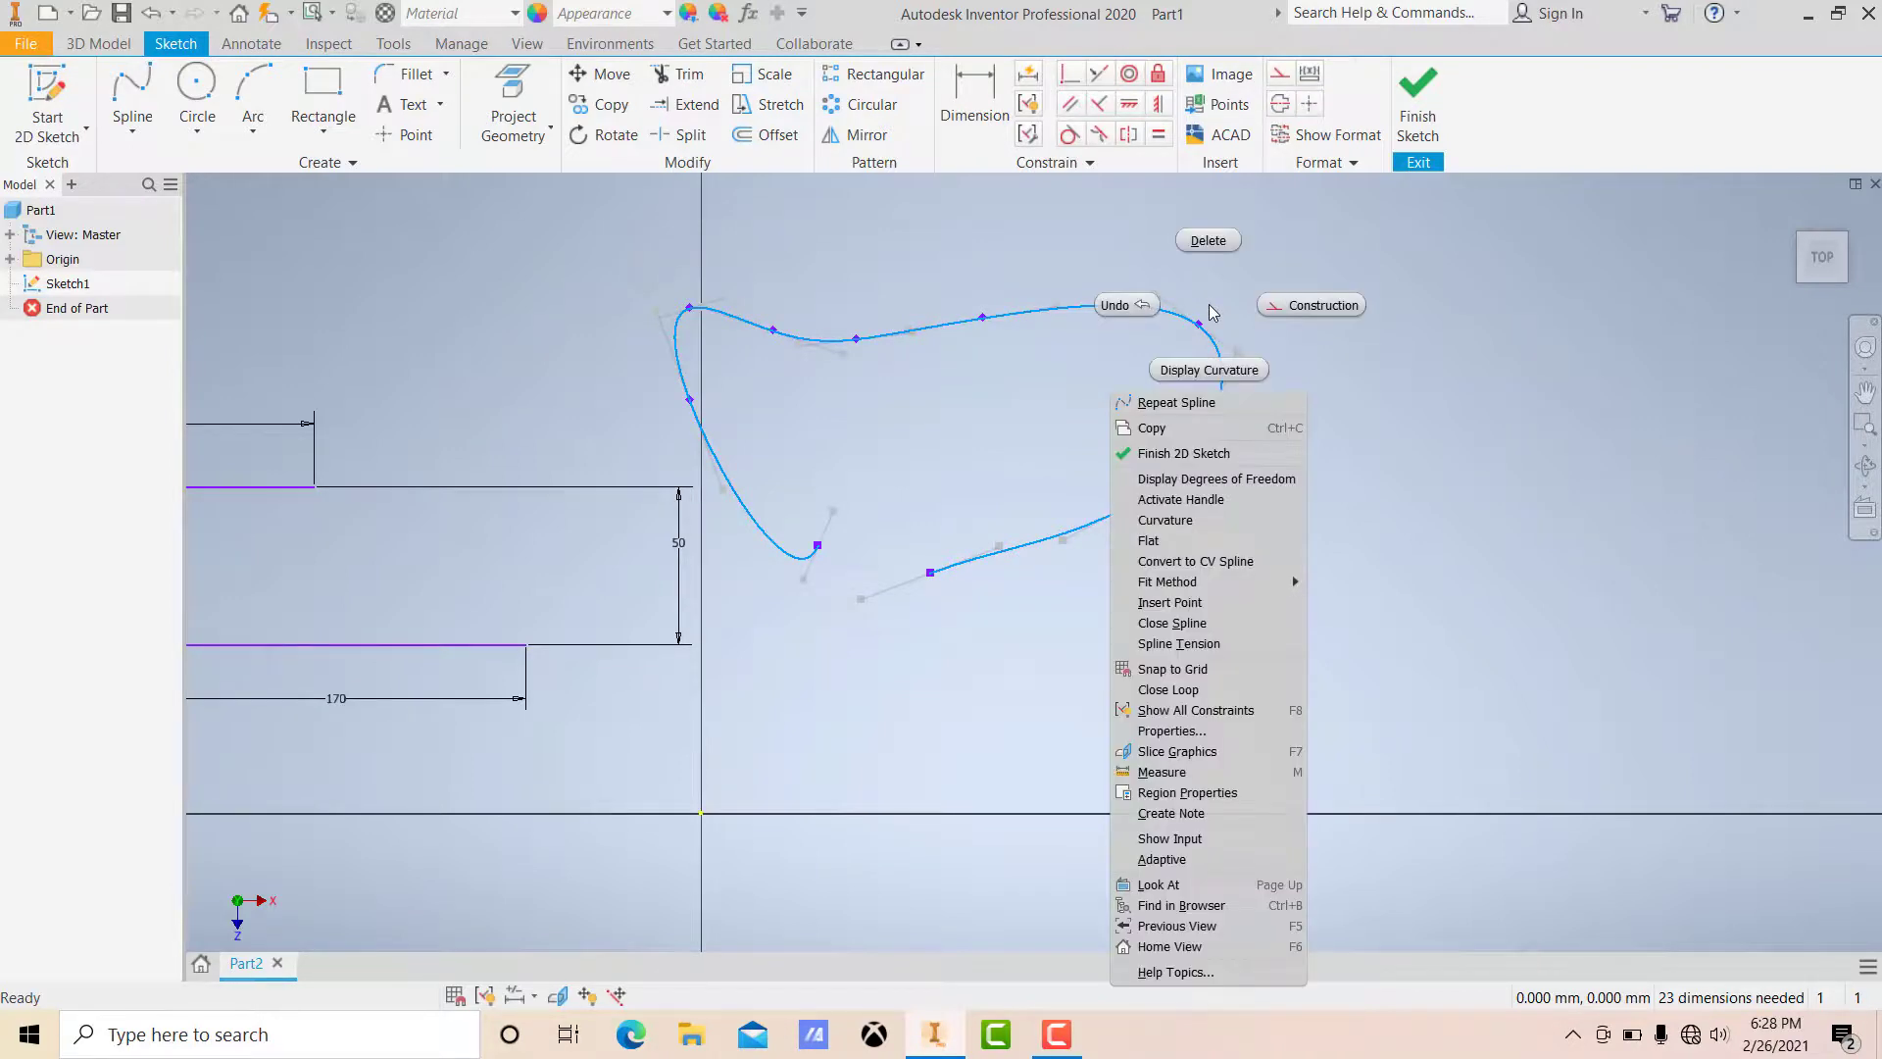
pyautogui.click(1207, 241)
# Step: Delete both horizontal lines together with their dimensions, clearing the sketch
pyautogui.scroll(5, 996, 544)
pyautogui.scroll(6, 728, 516)
pyautogui.moveTo(786, 508); pyautogui.dragTo(931, 508, button='middle')
pyautogui.scroll(-3, 865, 506)
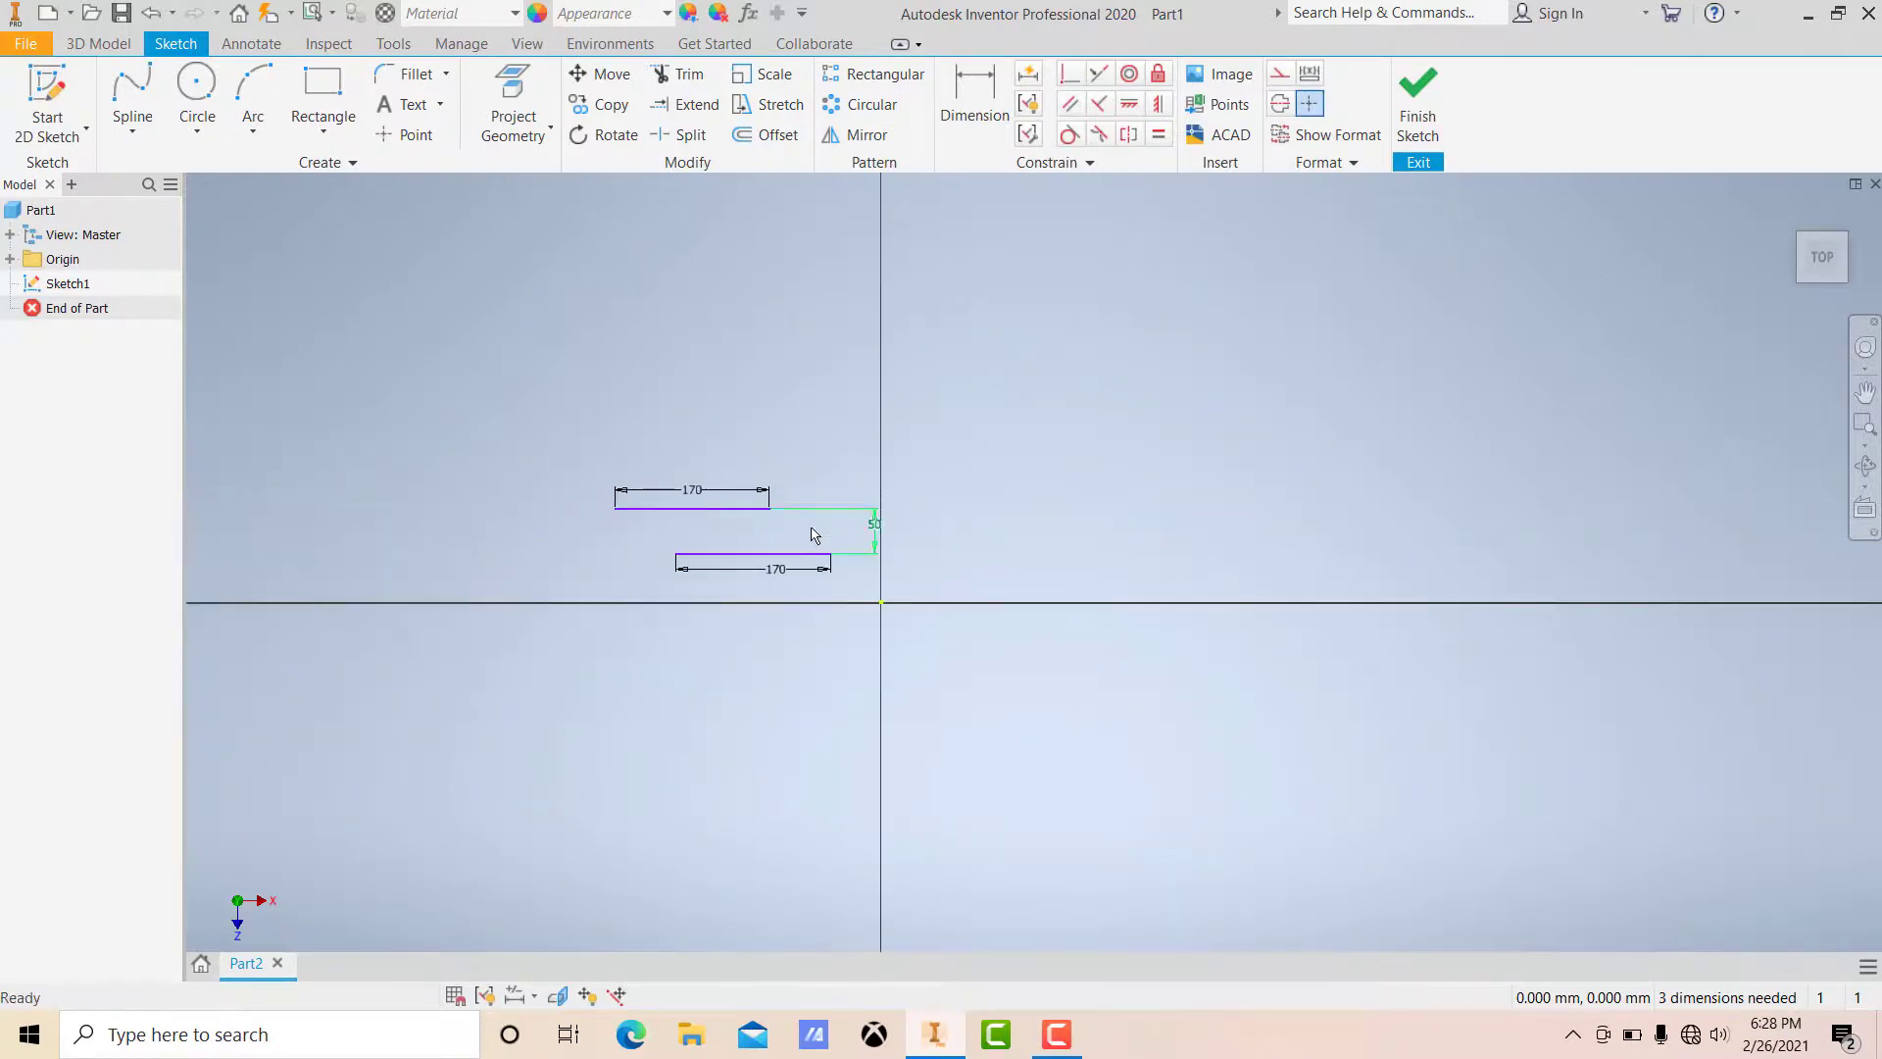
pyautogui.scroll(-3, 820, 526)
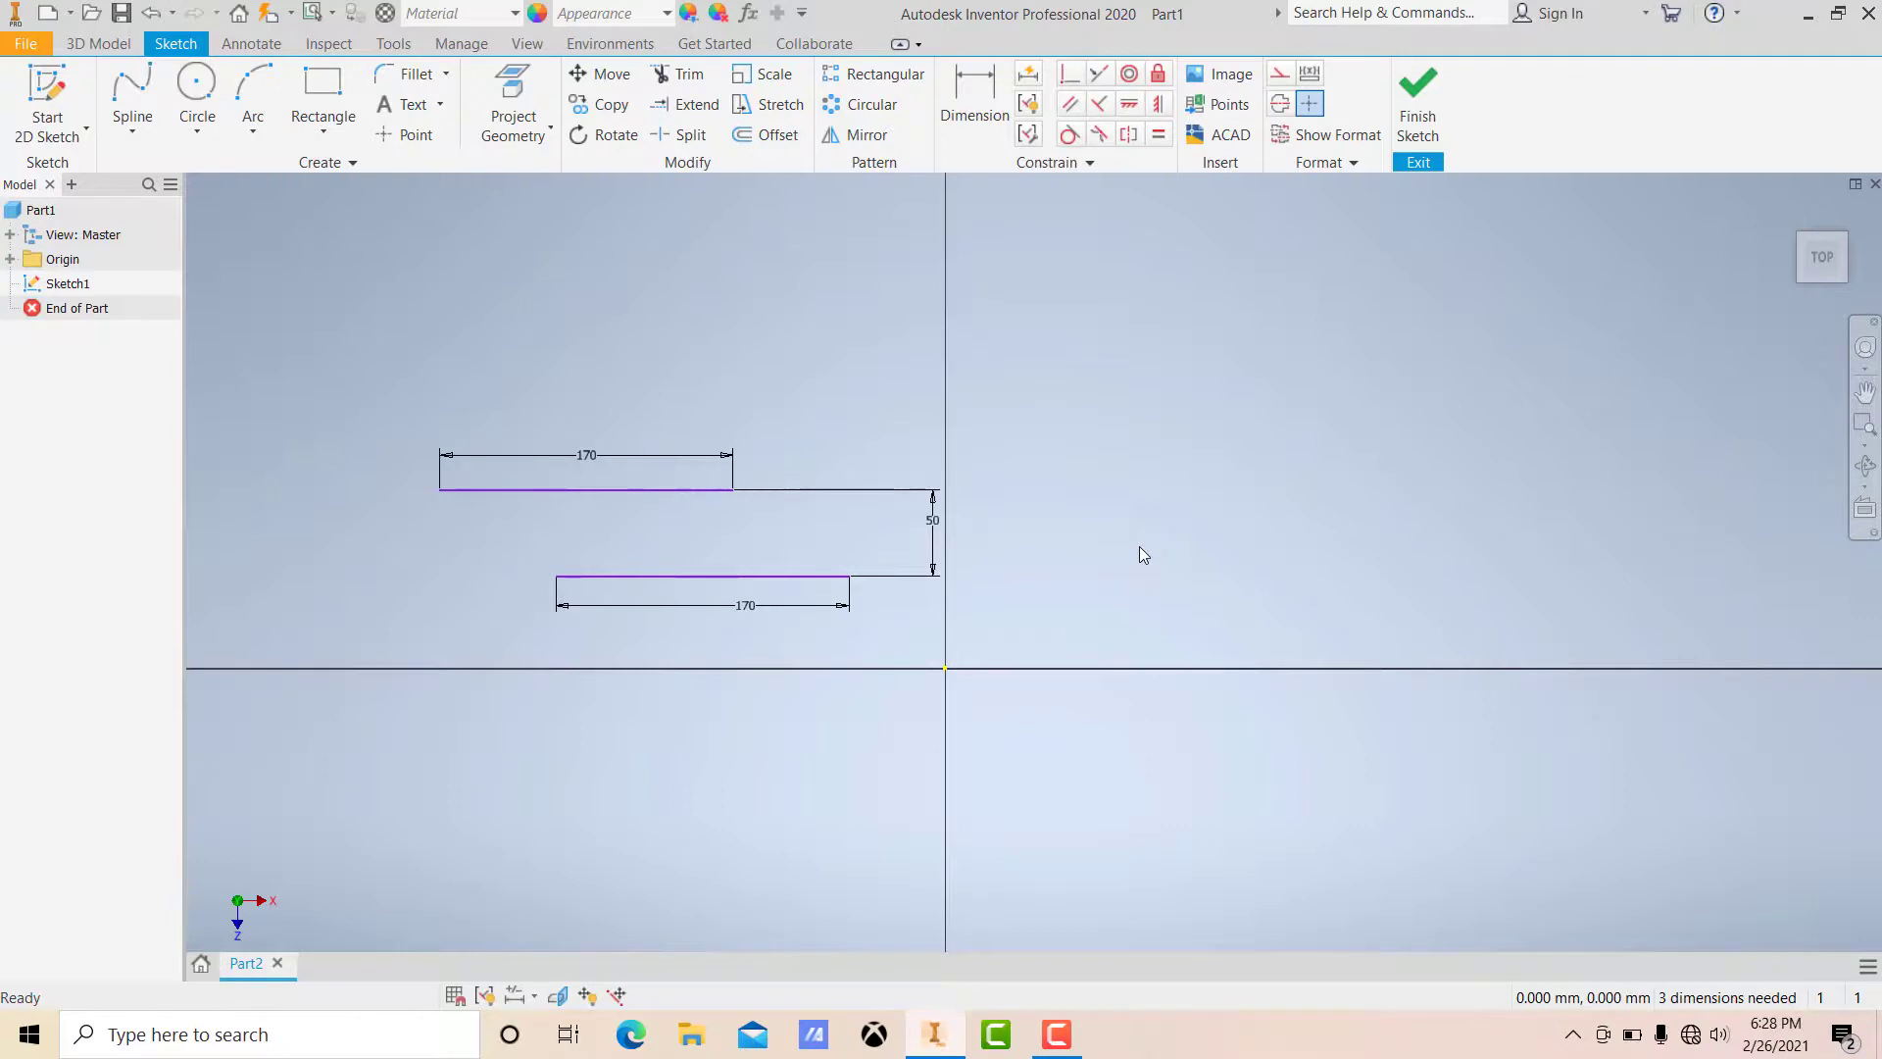
pyautogui.moveTo(256, 360)
pyautogui.mouseDown()
pyautogui.moveTo(399, 530)
pyautogui.moveTo(1186, 779)
pyautogui.mouseUp()
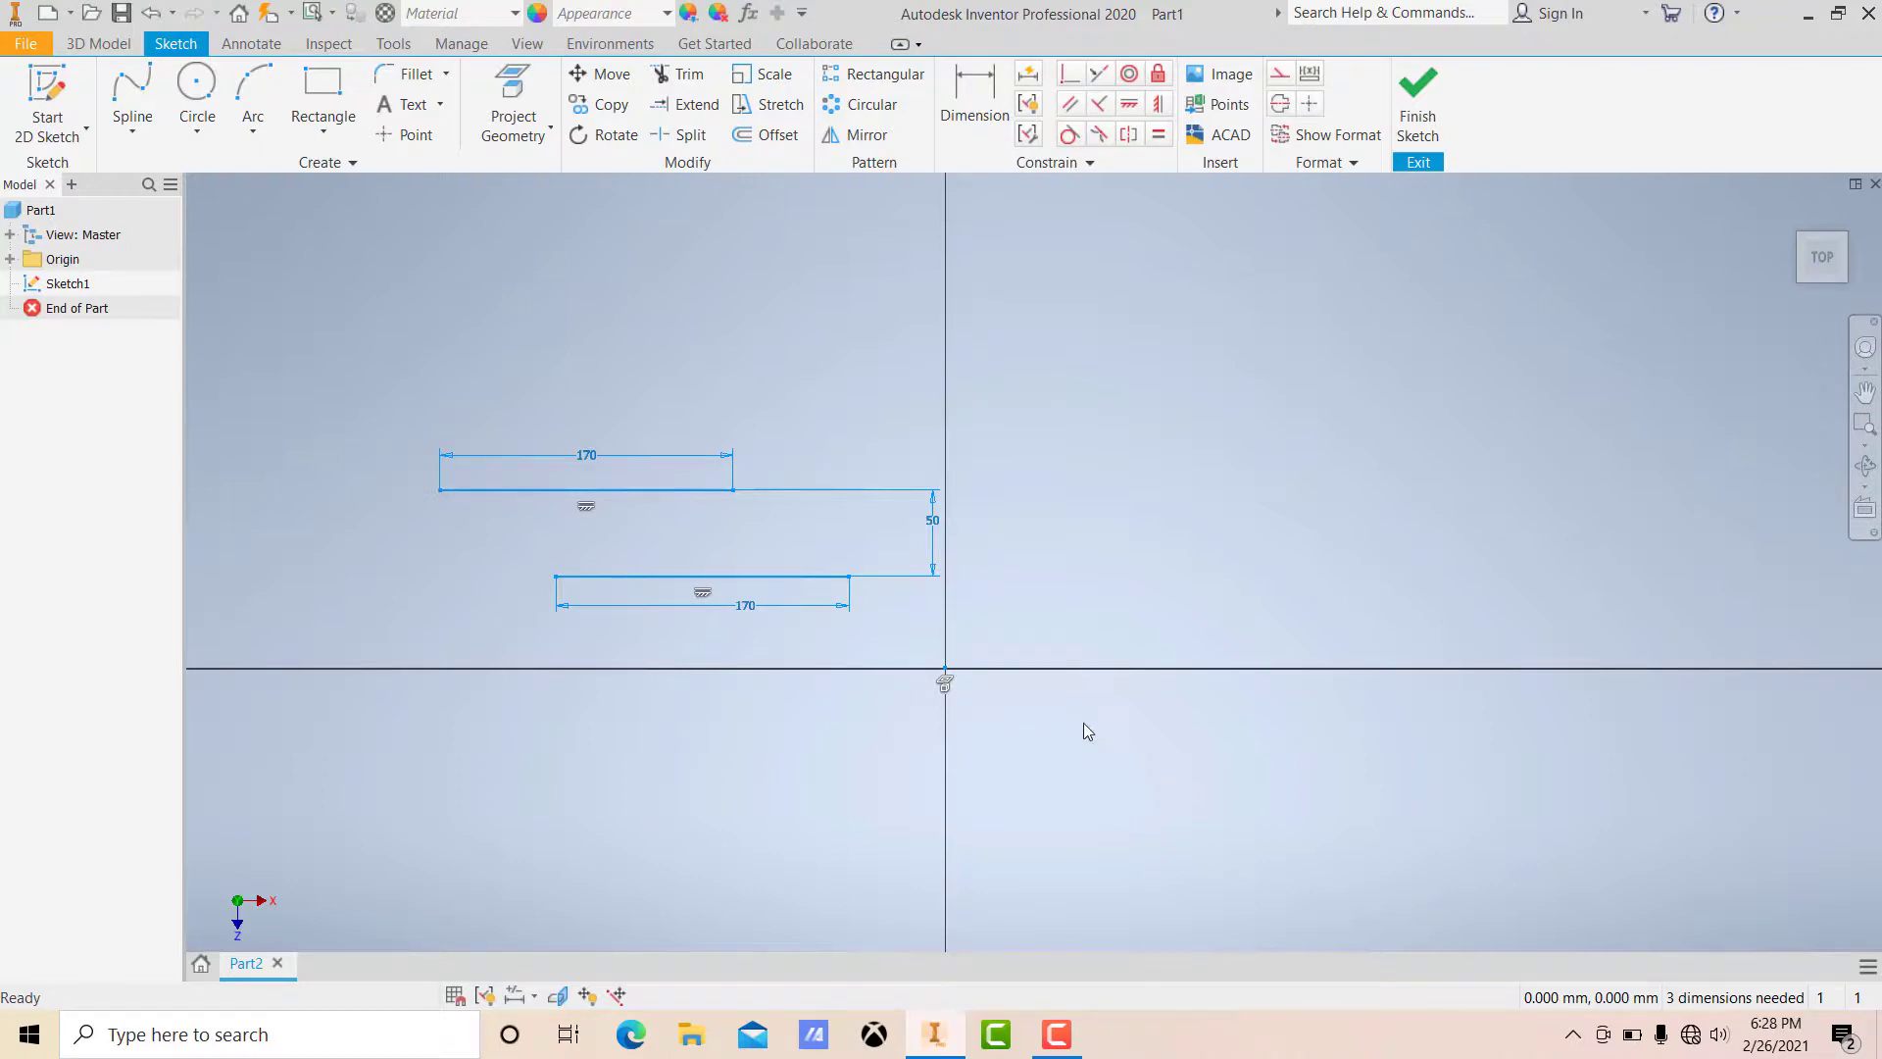
pyautogui.rightClick(1020, 555)
pyautogui.click(1018, 494)
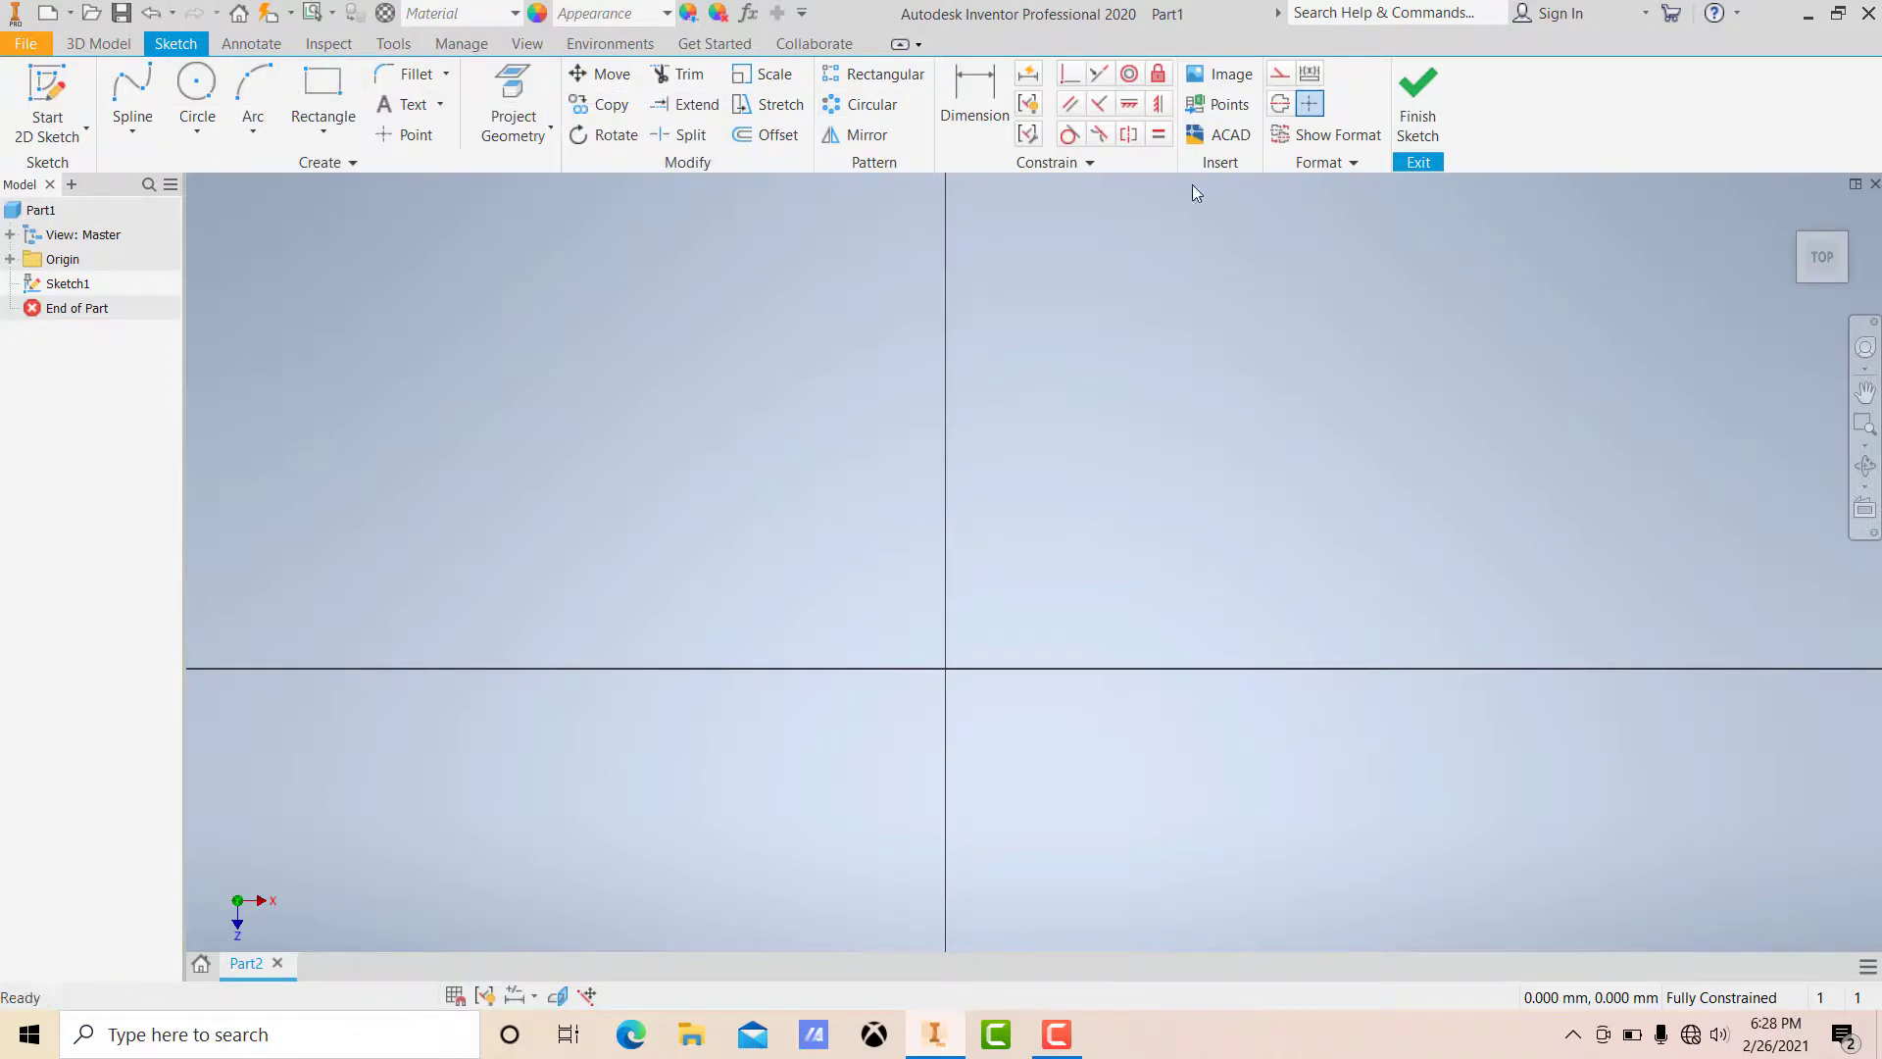
pyautogui.click(198, 133)
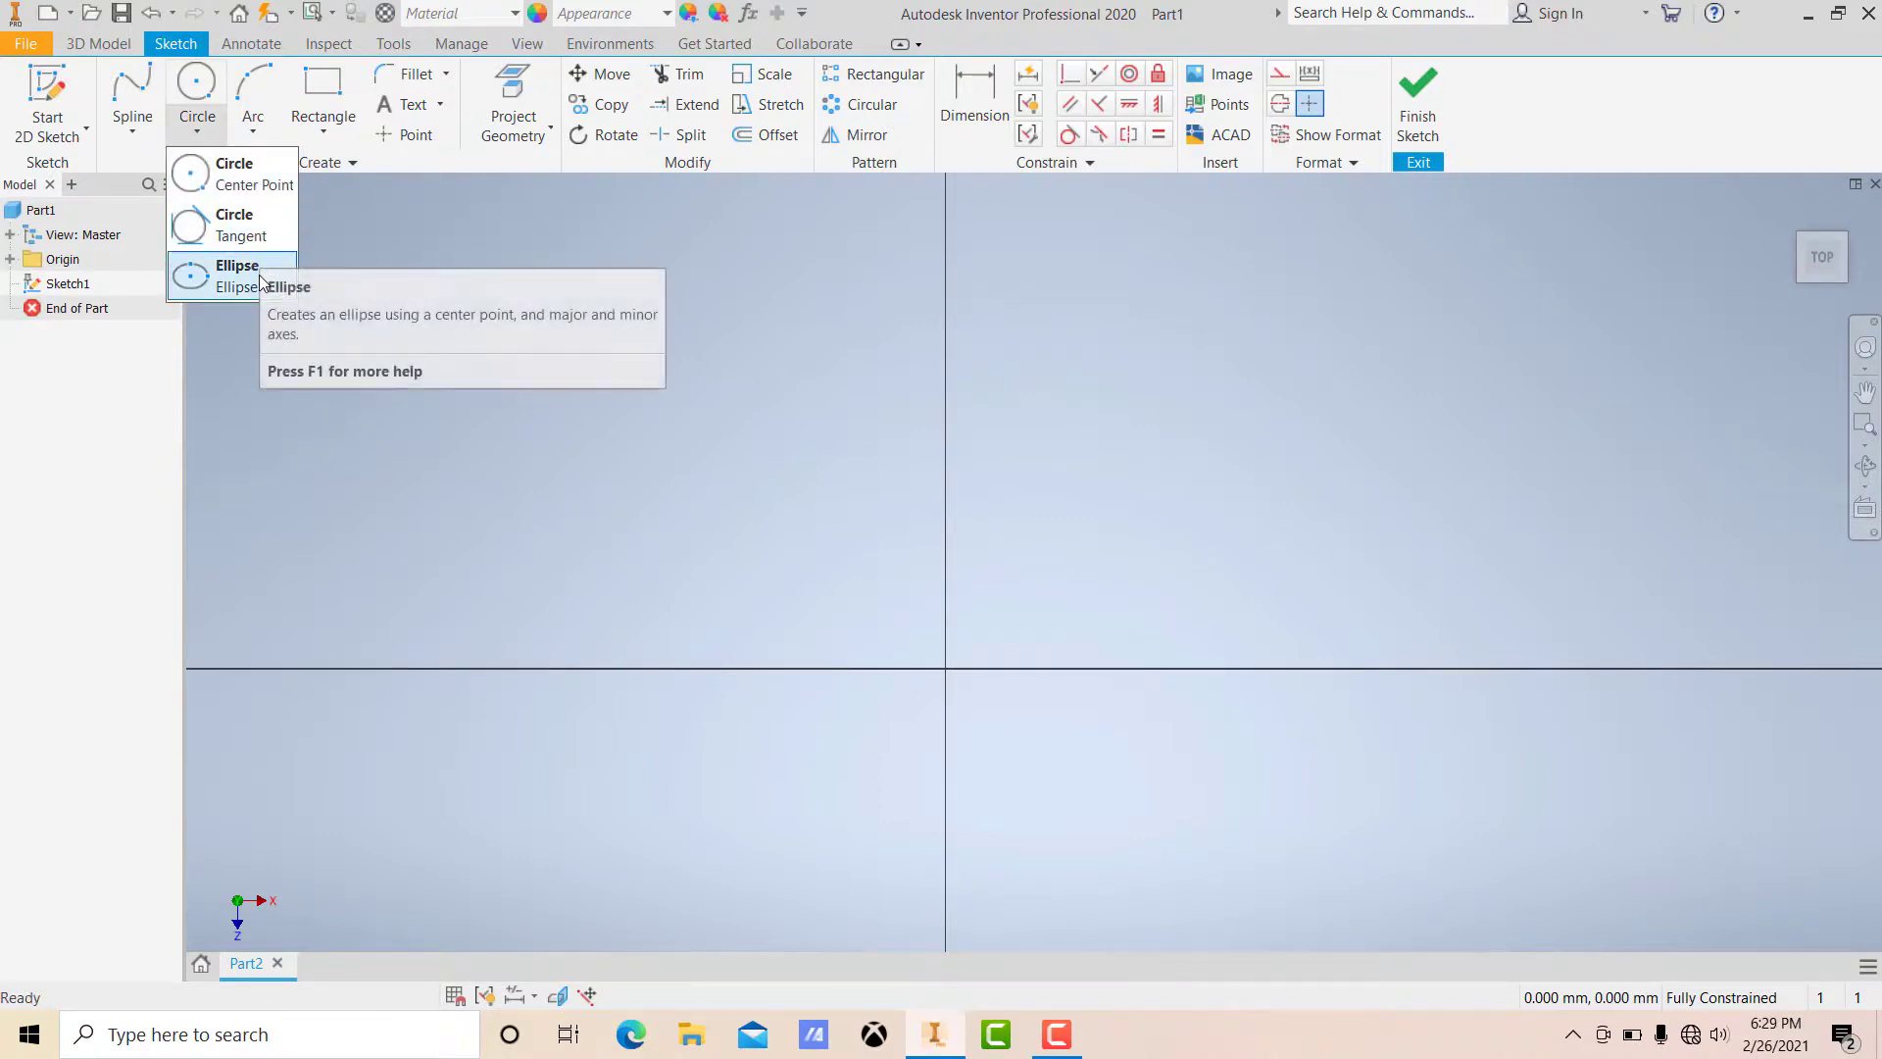
pyautogui.click(256, 132)
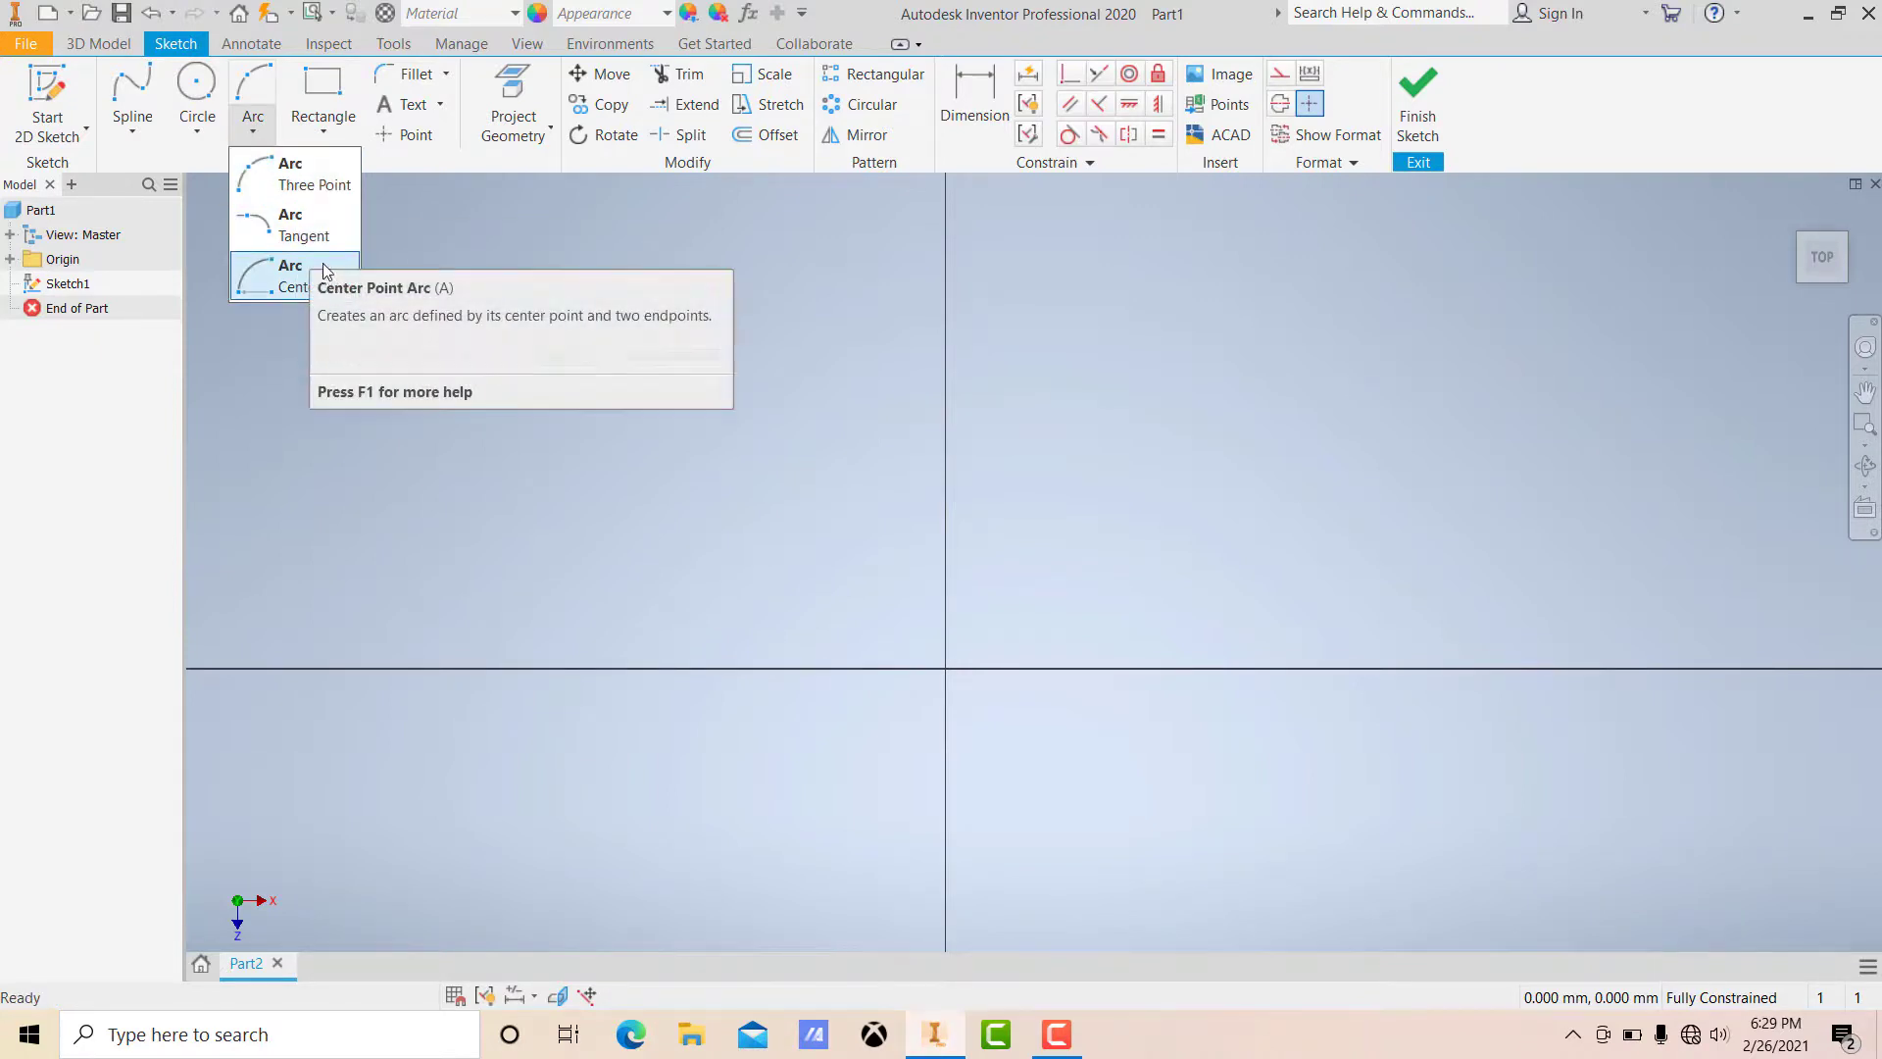
pyautogui.click(321, 131)
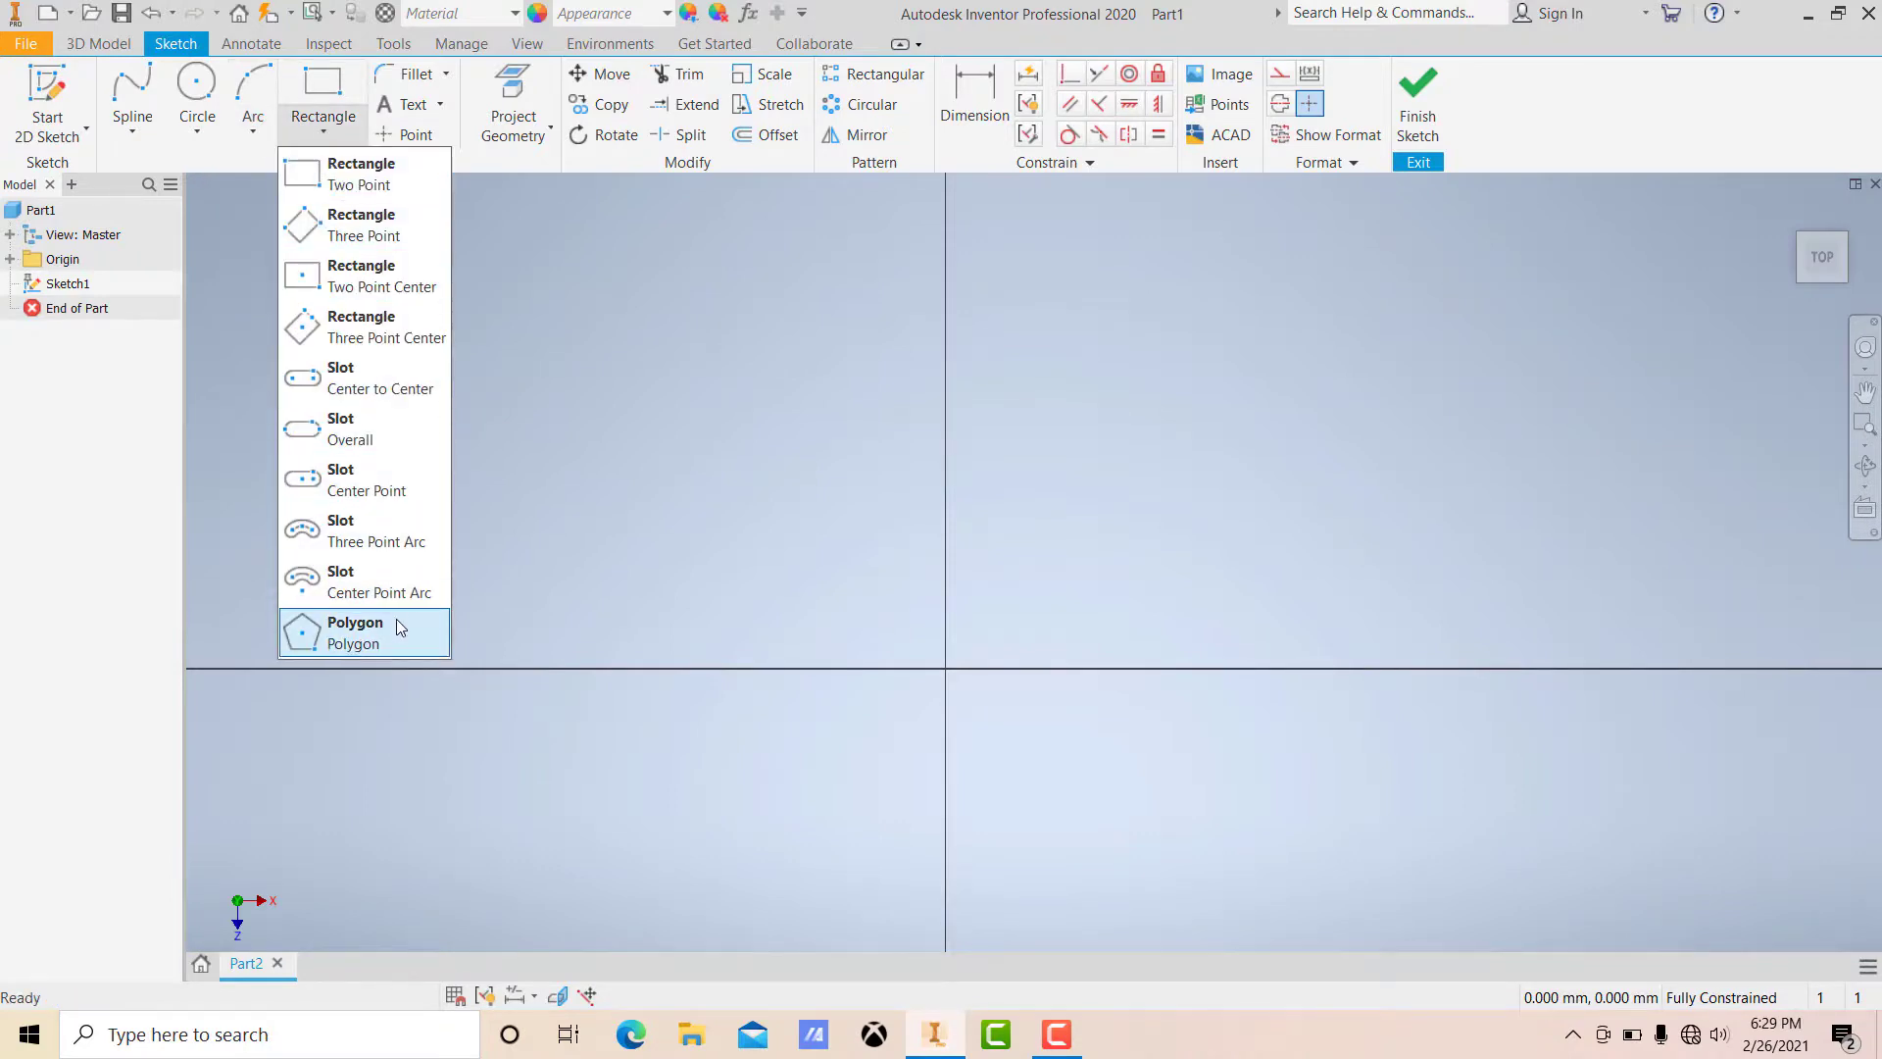
pyautogui.click(576, 380)
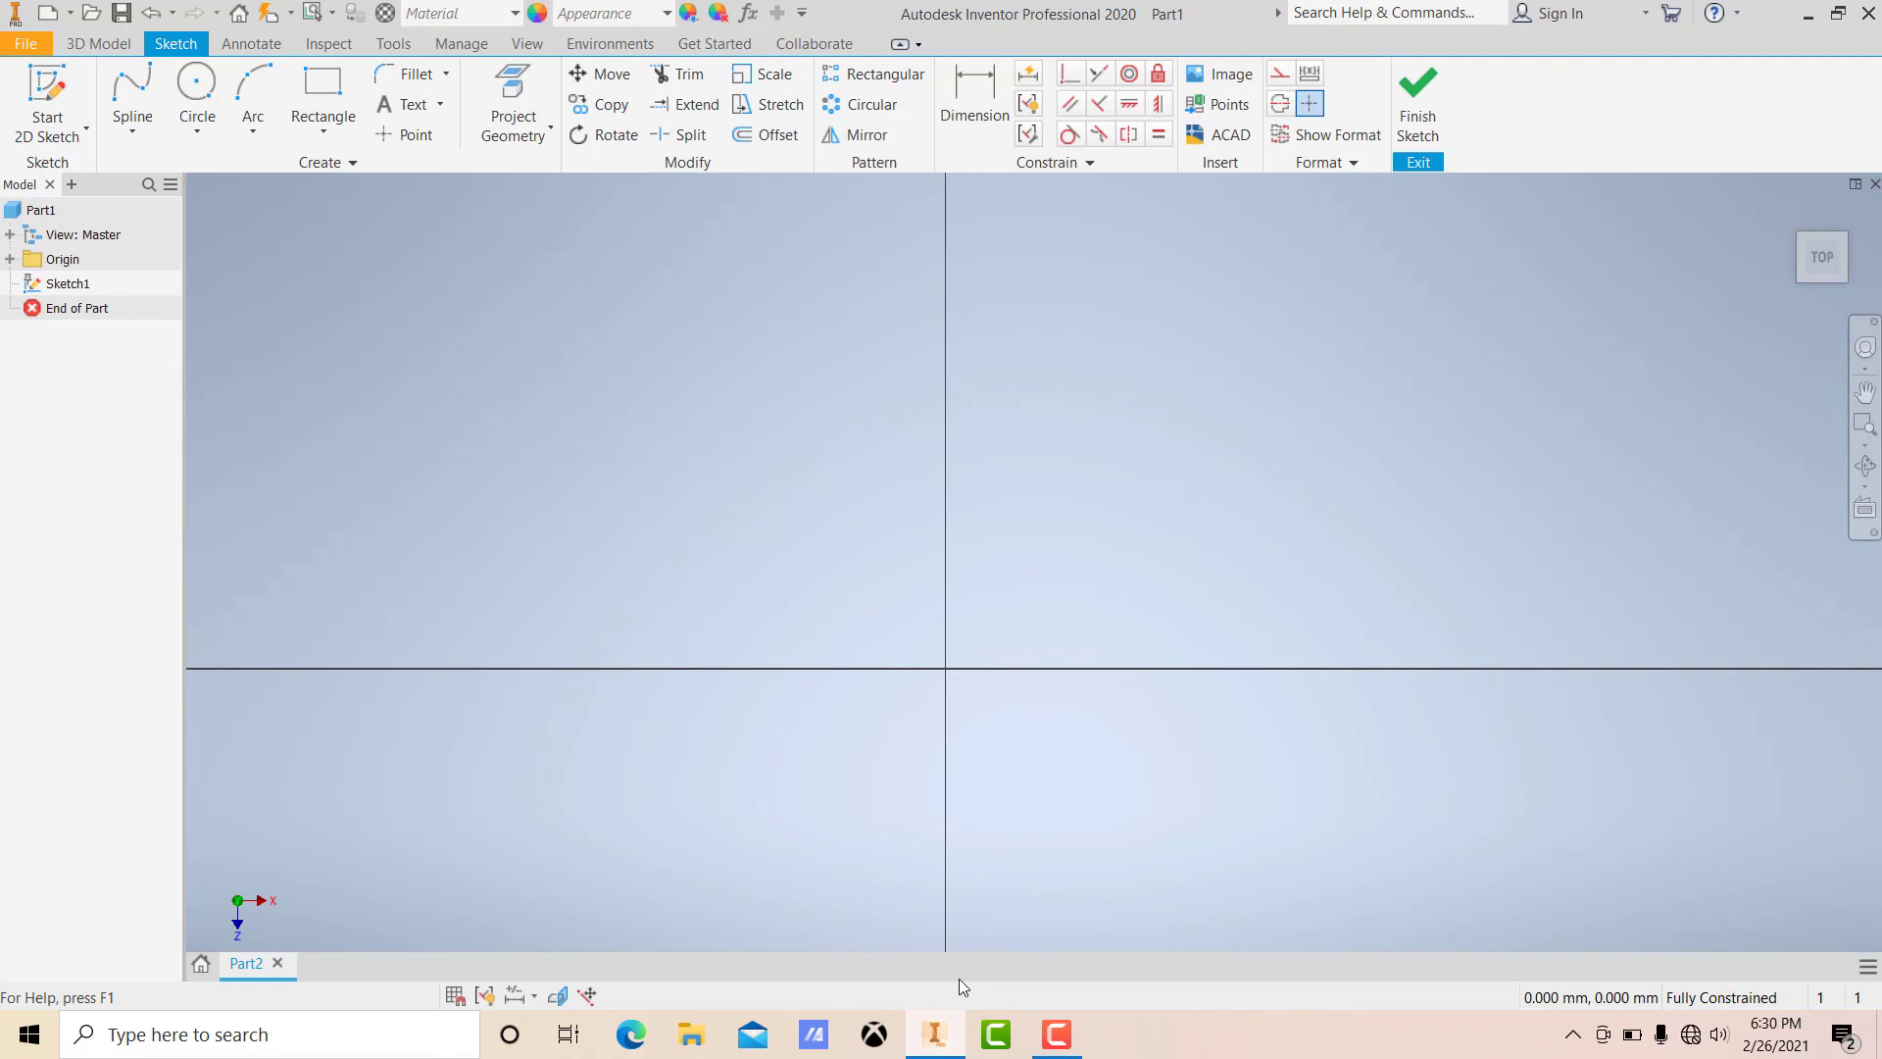
pyautogui.click(1056, 1034)
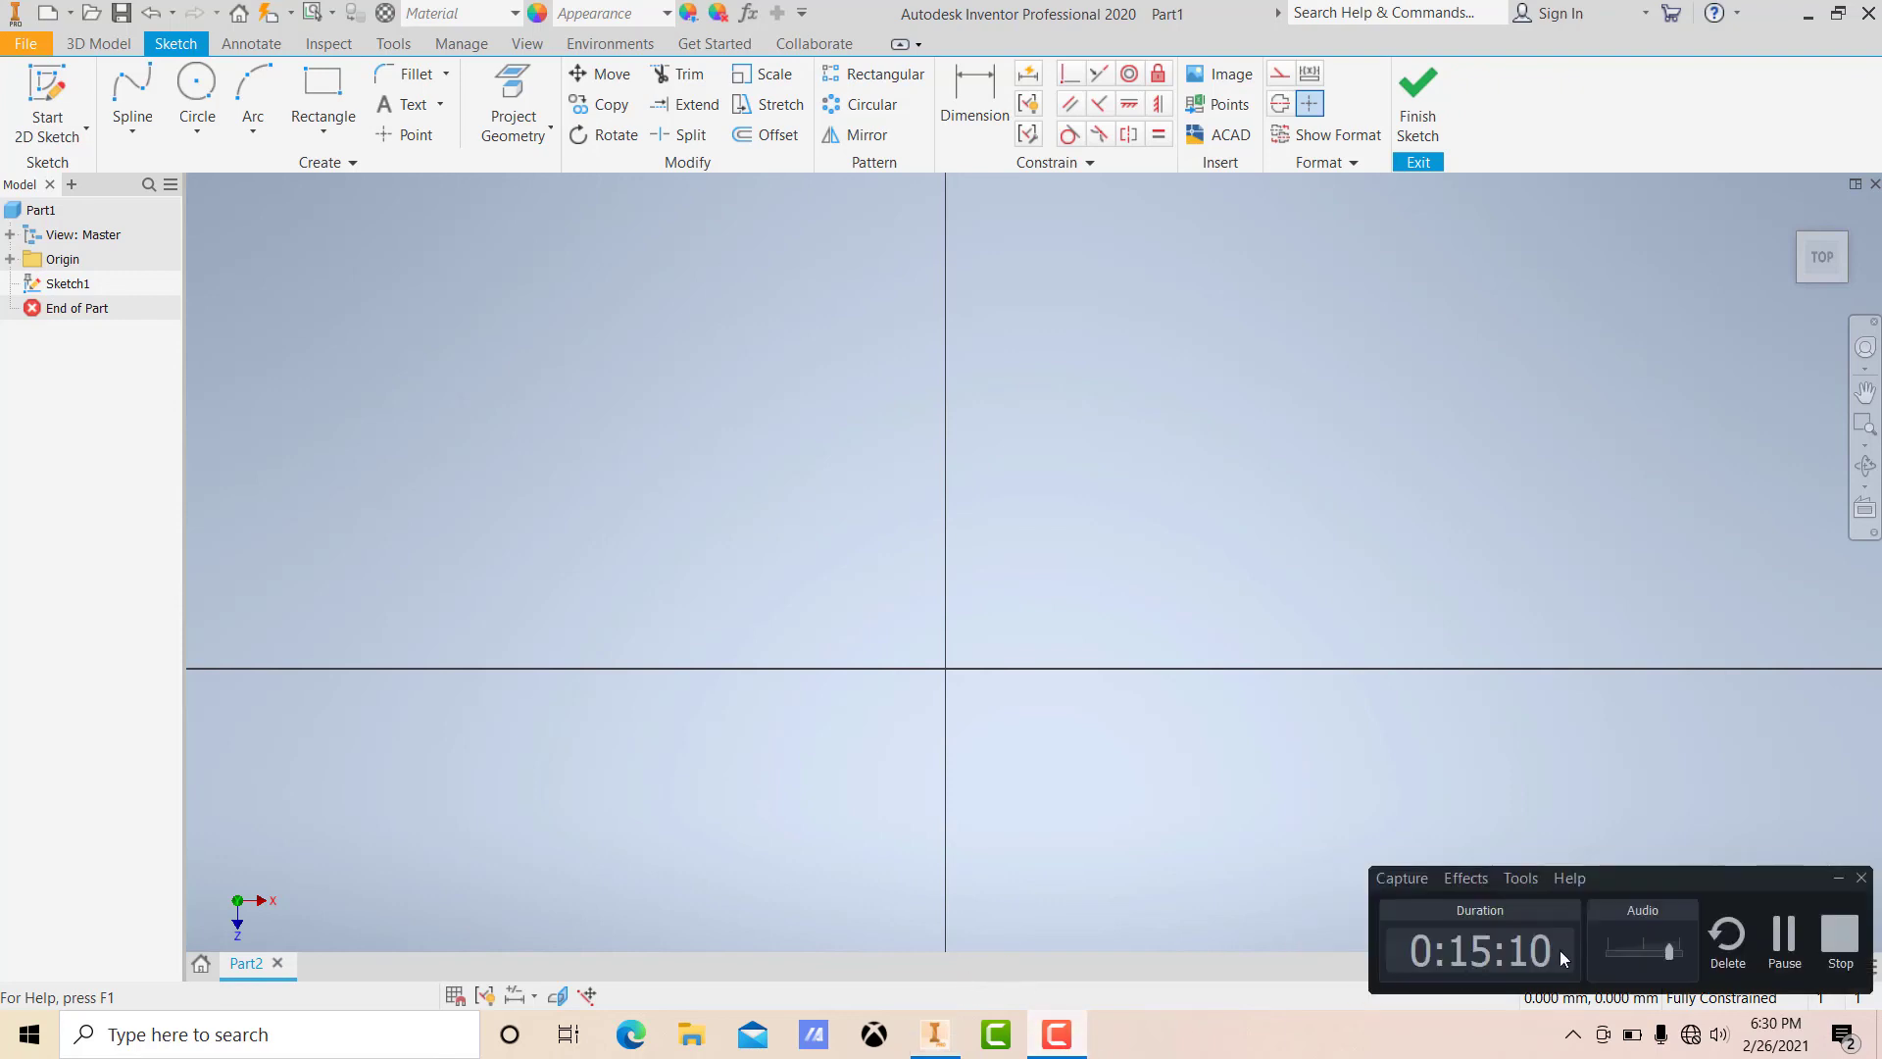